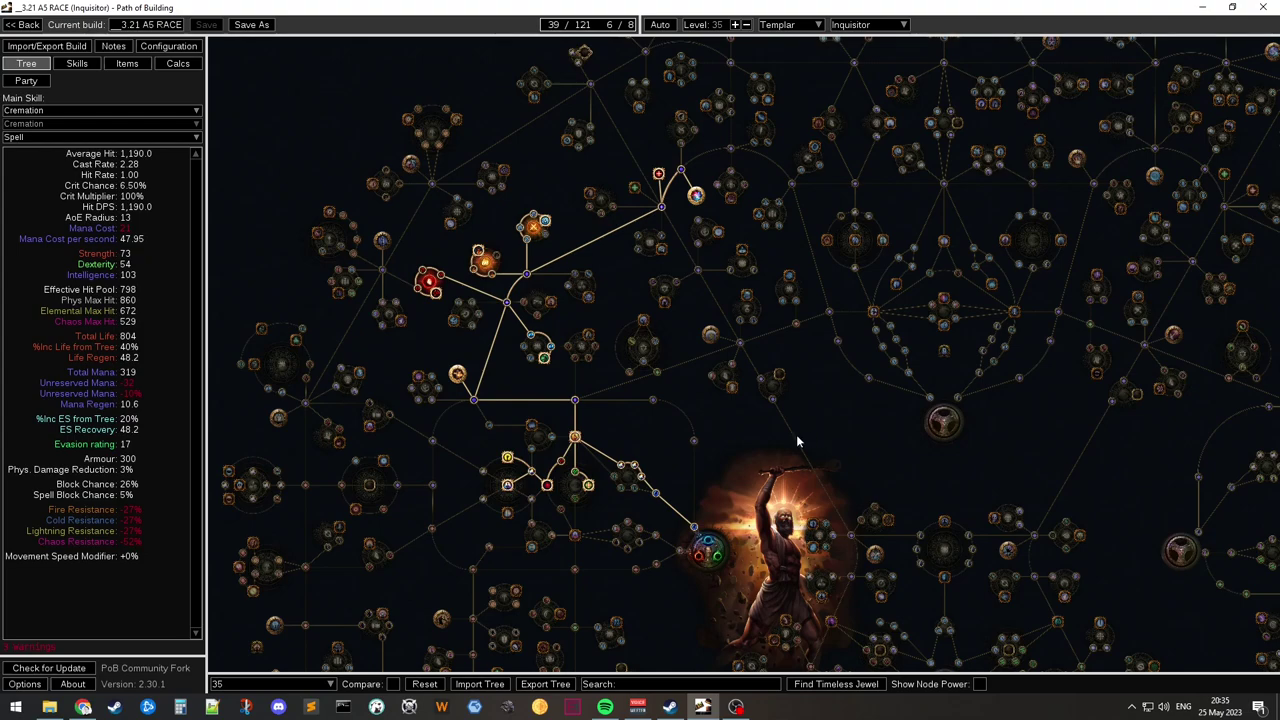
# Step: Look over the level 35 passive tree, view the level 9 tree for comparison, and return to the level 35 tree
pyautogui.moveTo(796, 434); pyautogui.dragTo(790, 421)
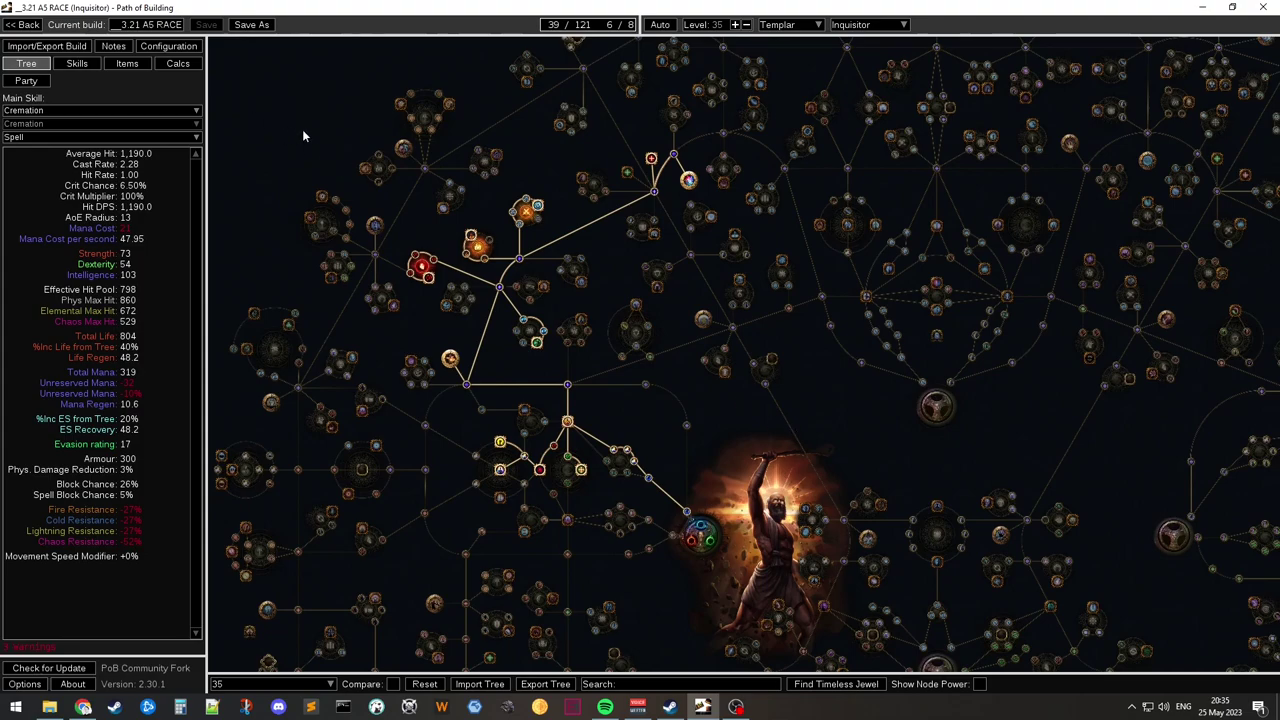
pyautogui.moveTo(318, 146); pyautogui.dragTo(348, 141)
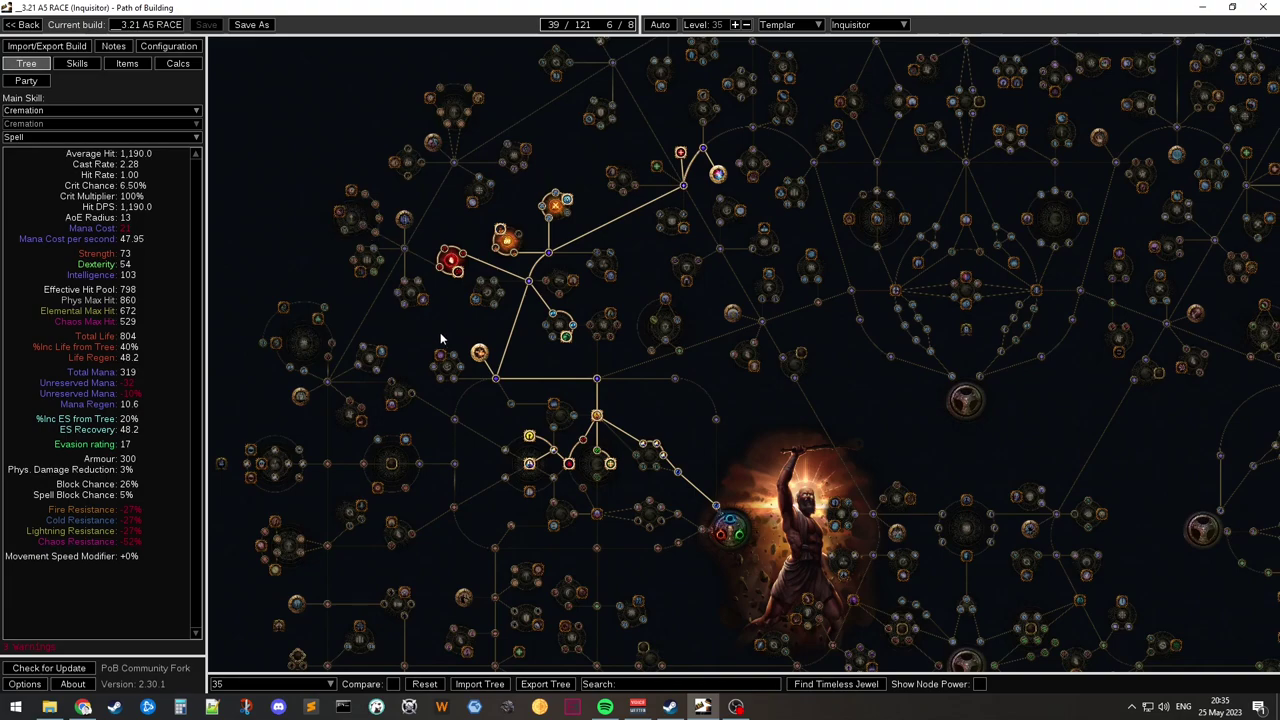
pyautogui.moveTo(440, 332); pyautogui.dragTo(459, 321)
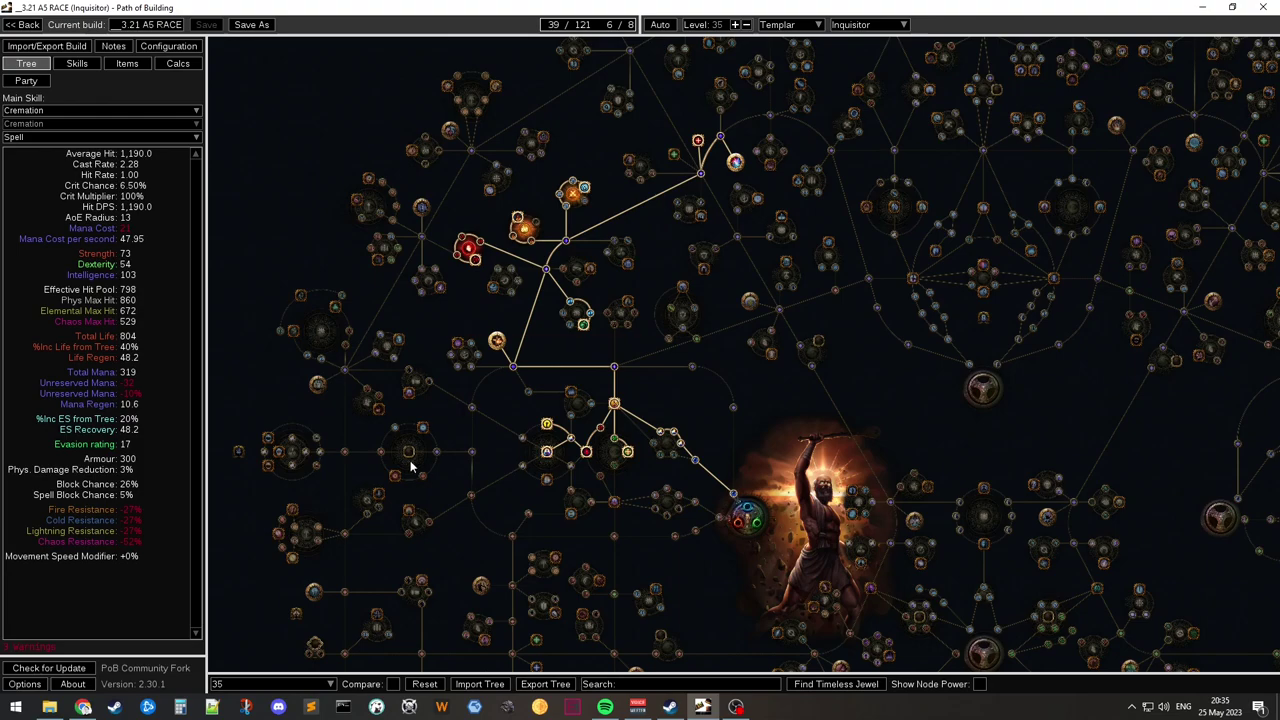
pyautogui.click(274, 684)
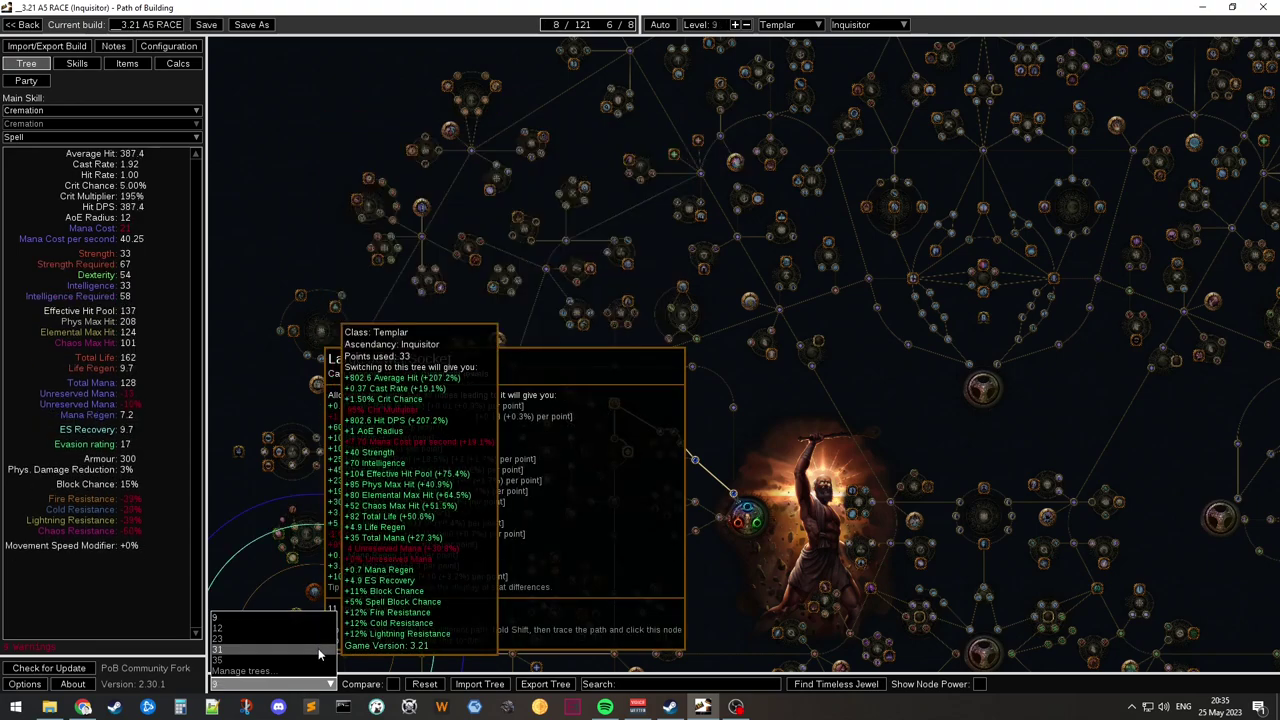
pyautogui.click(300, 639)
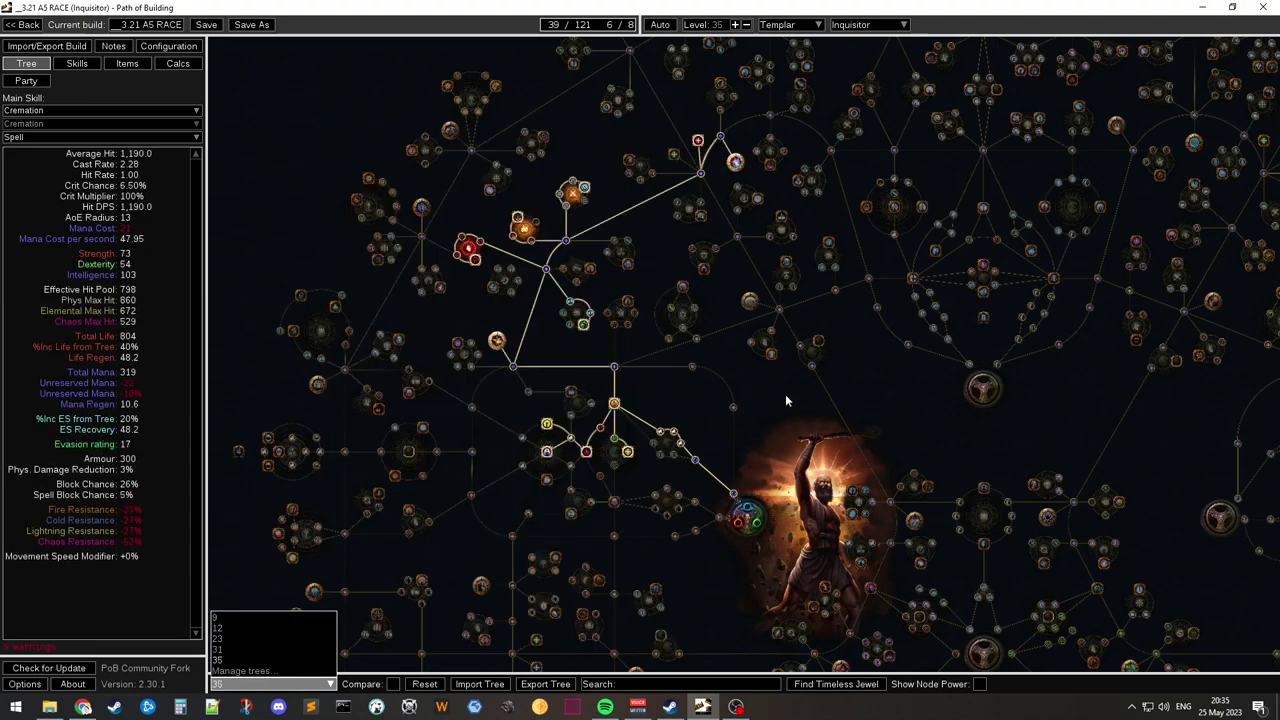
# Step: Open the build notes, skim them through to the end of the A3 section, and return to the beginning
pyautogui.click(122, 49)
pyautogui.scroll(-10, 598, 392)
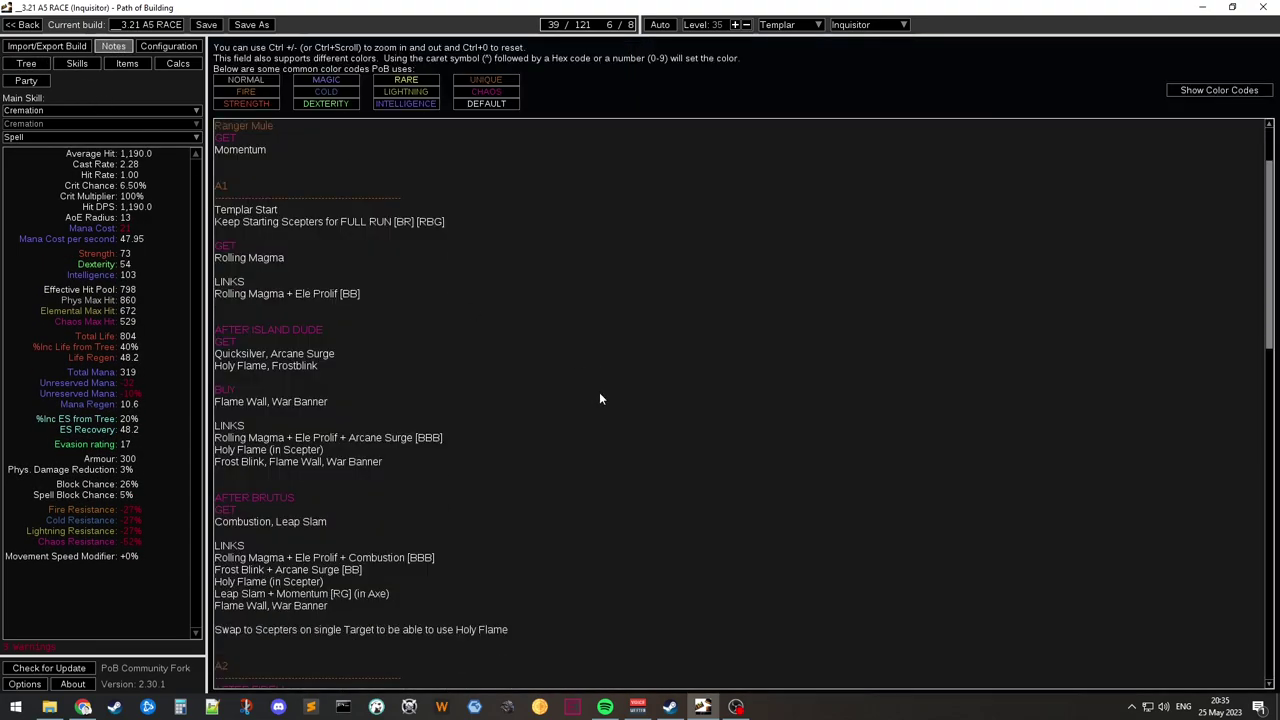
pyautogui.scroll(-10, 1078, 511)
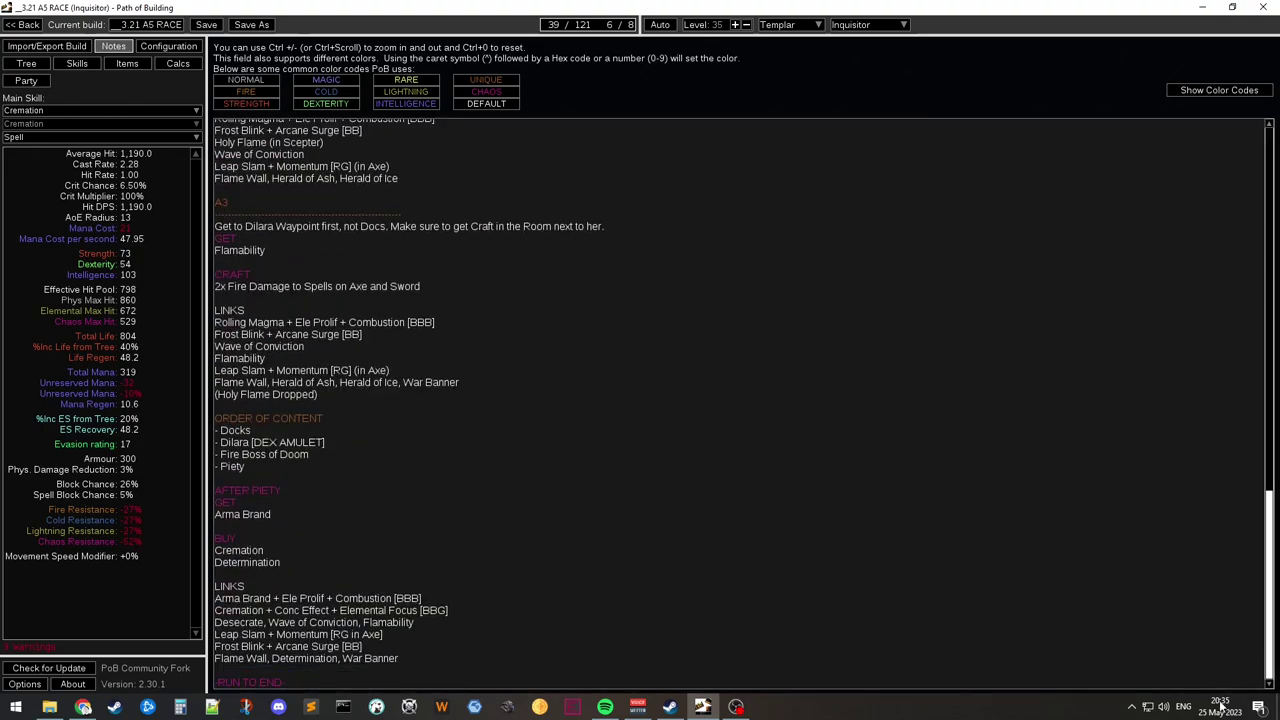
pyautogui.scroll(20, 1134, 226)
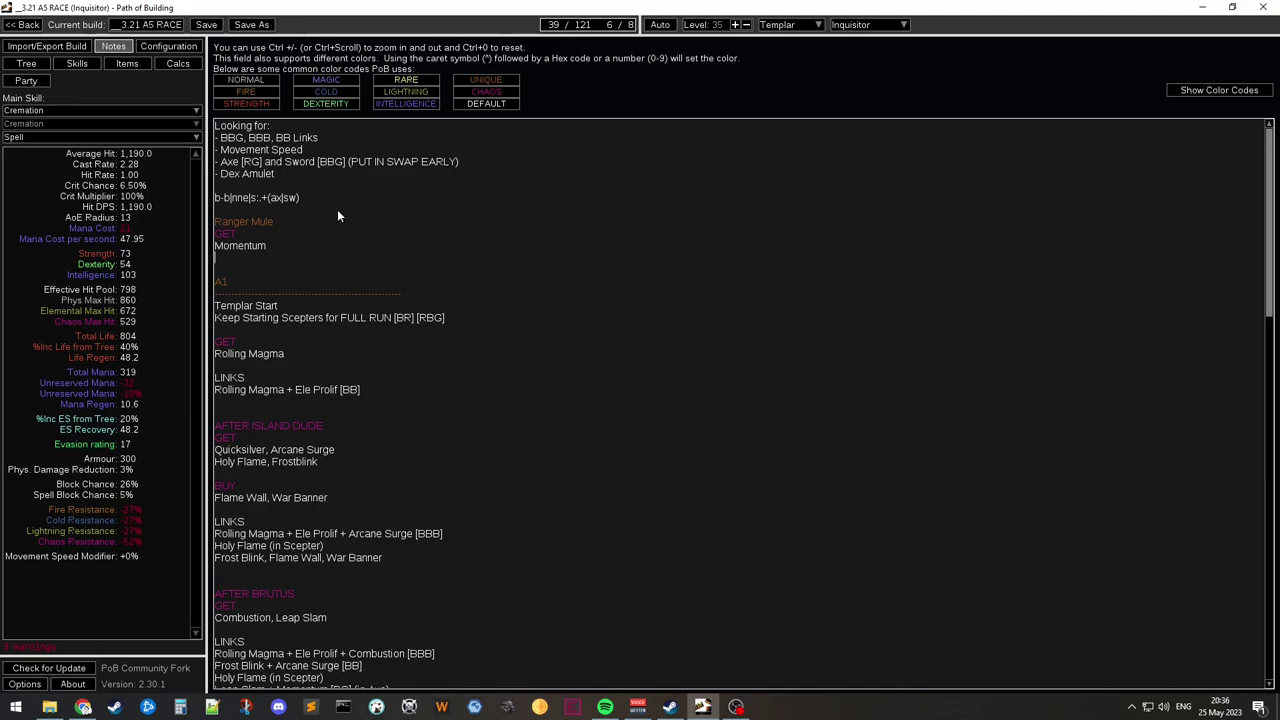
# Step: Highlight the link, Movement Speed and Axe/Sword requirements in the notes, and inspect the Dual Wielding Mastery on the passive tree
pyautogui.click(235, 138)
pyautogui.doubleClick(259, 138)
pyautogui.doubleClick(283, 138)
pyautogui.moveTo(234, 150); pyautogui.dragTo(264, 151)
pyautogui.moveTo(219, 161); pyautogui.dragTo(264, 162)
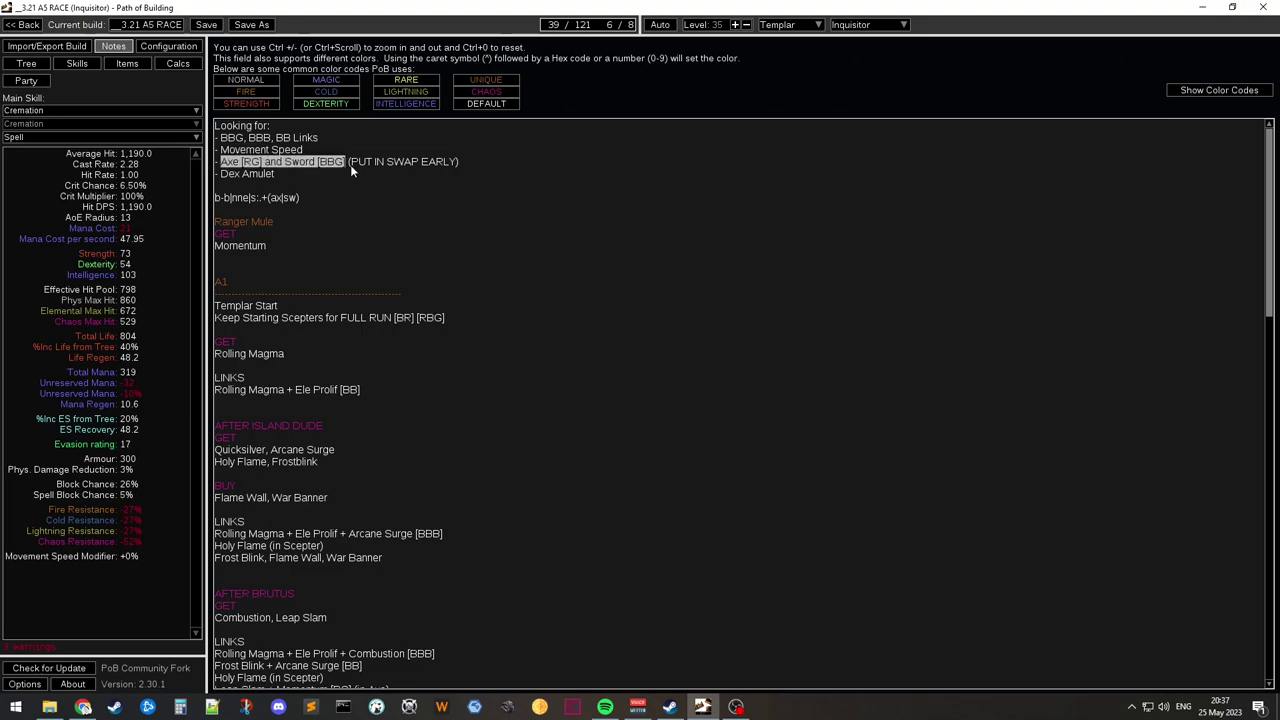
pyautogui.click(394, 207)
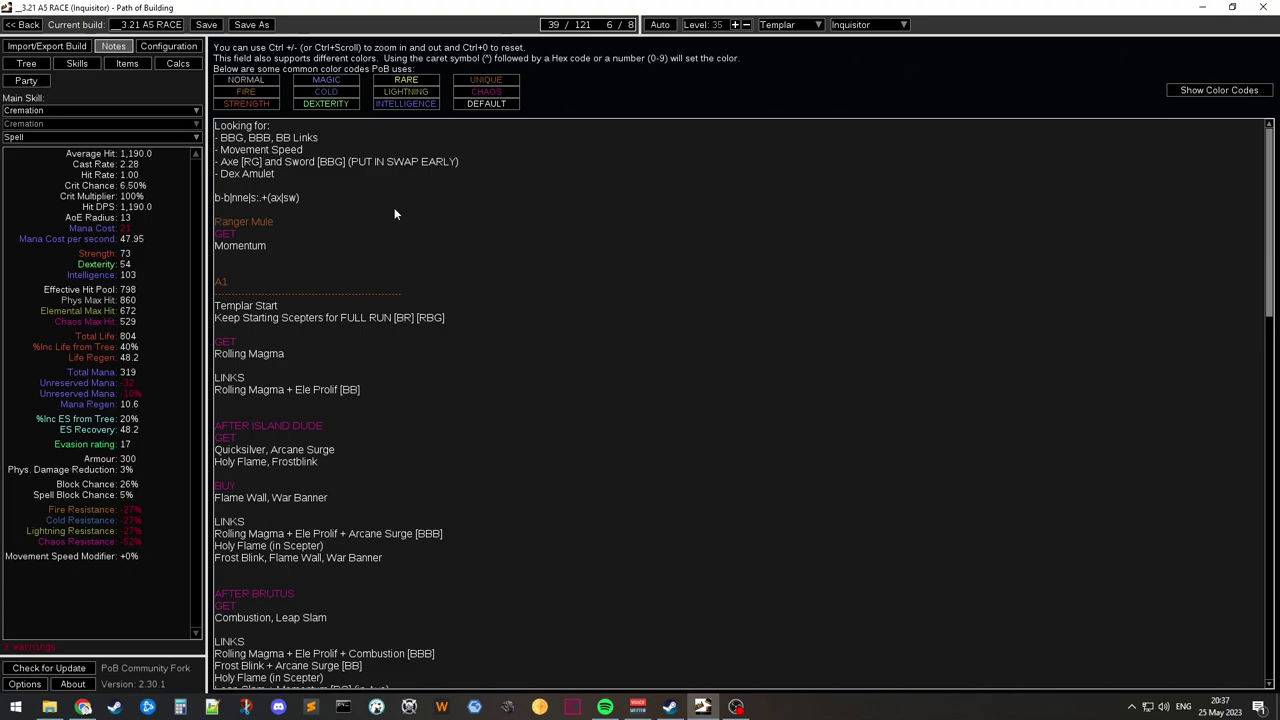
pyautogui.click(28, 64)
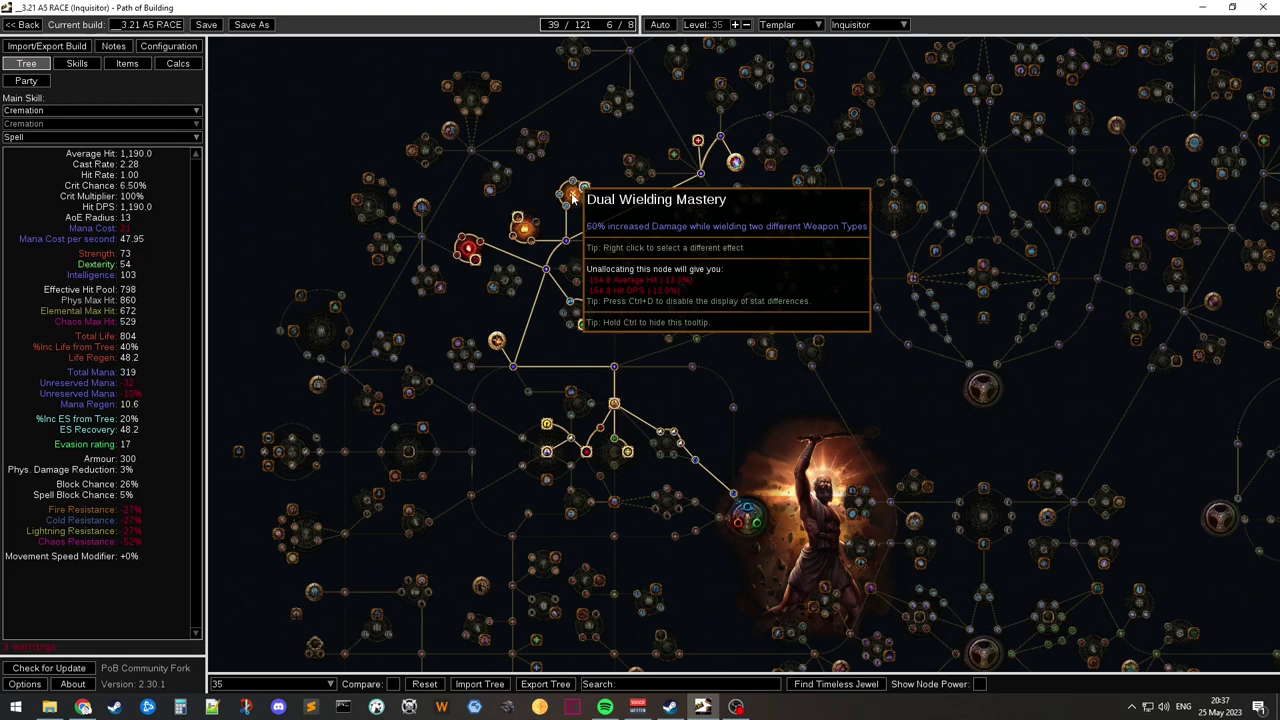
pyautogui.click(113, 46)
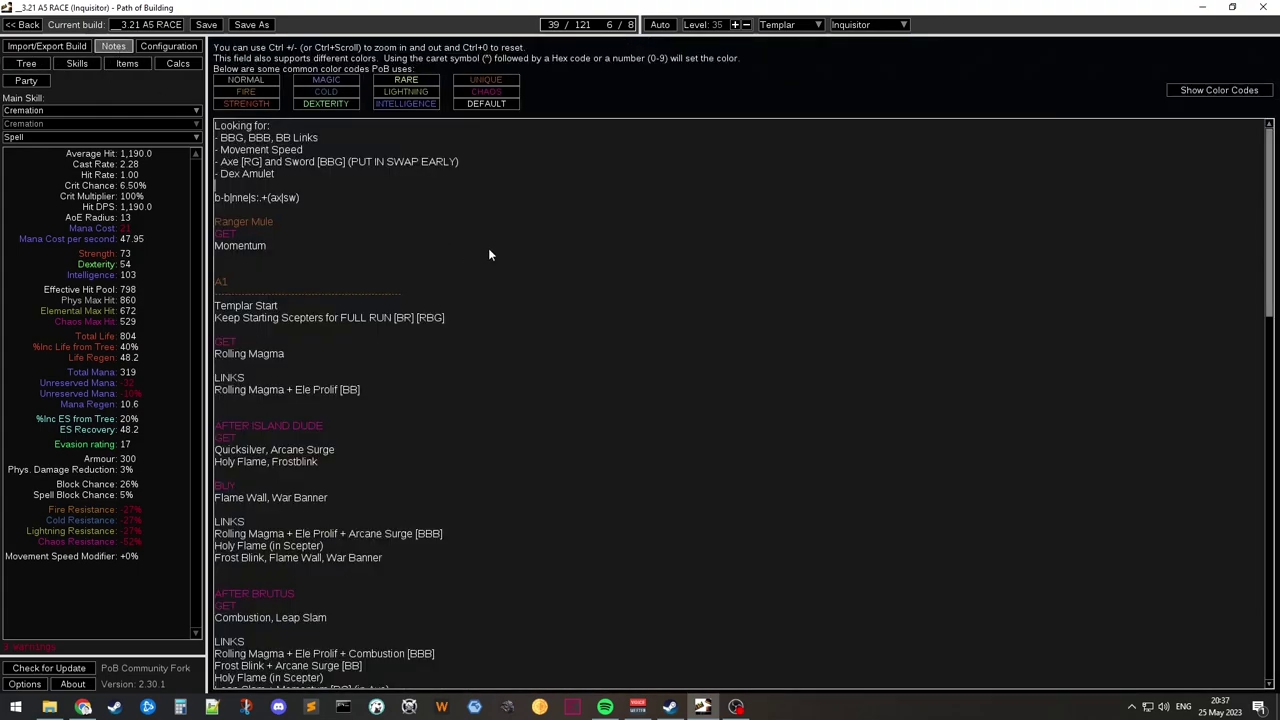
# Step: Highlight the Dex Amulet requirement and the item search string "b-b|nne|s:.+(ax|sw)" in the notes
pyautogui.doubleClick(285, 175)
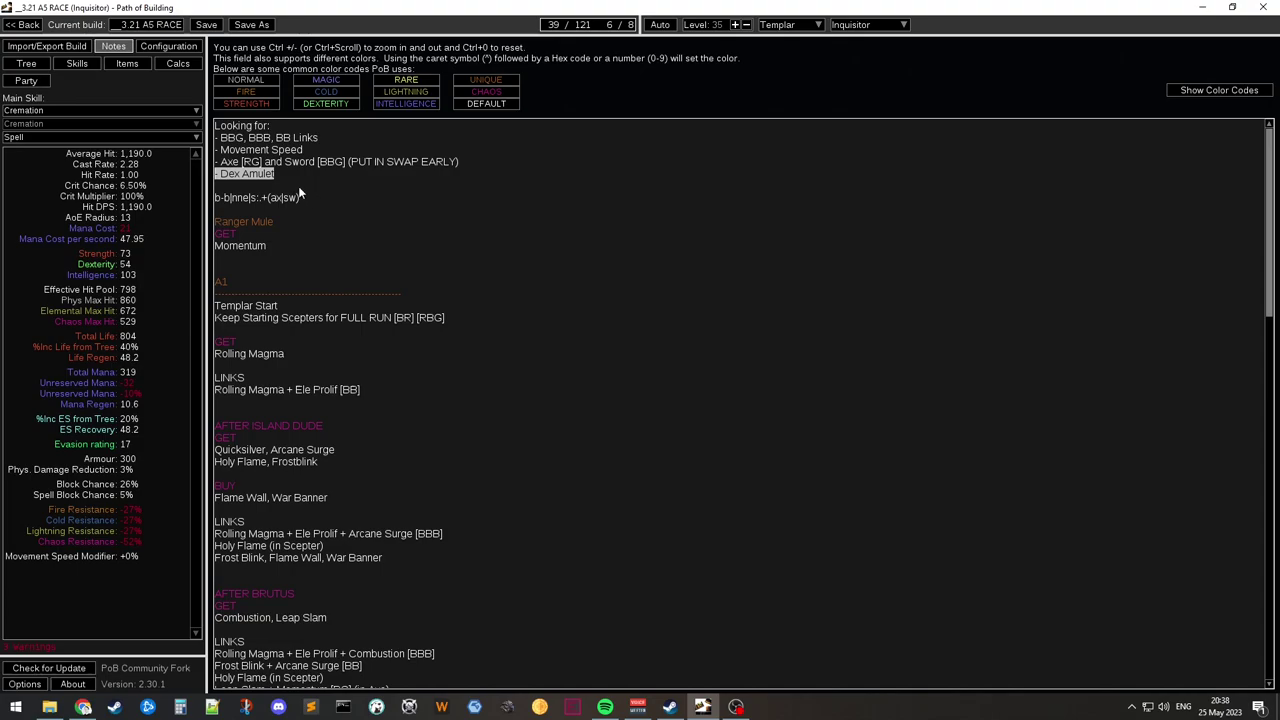
pyautogui.click(306, 196)
pyautogui.hotkey('shift', 'Home')
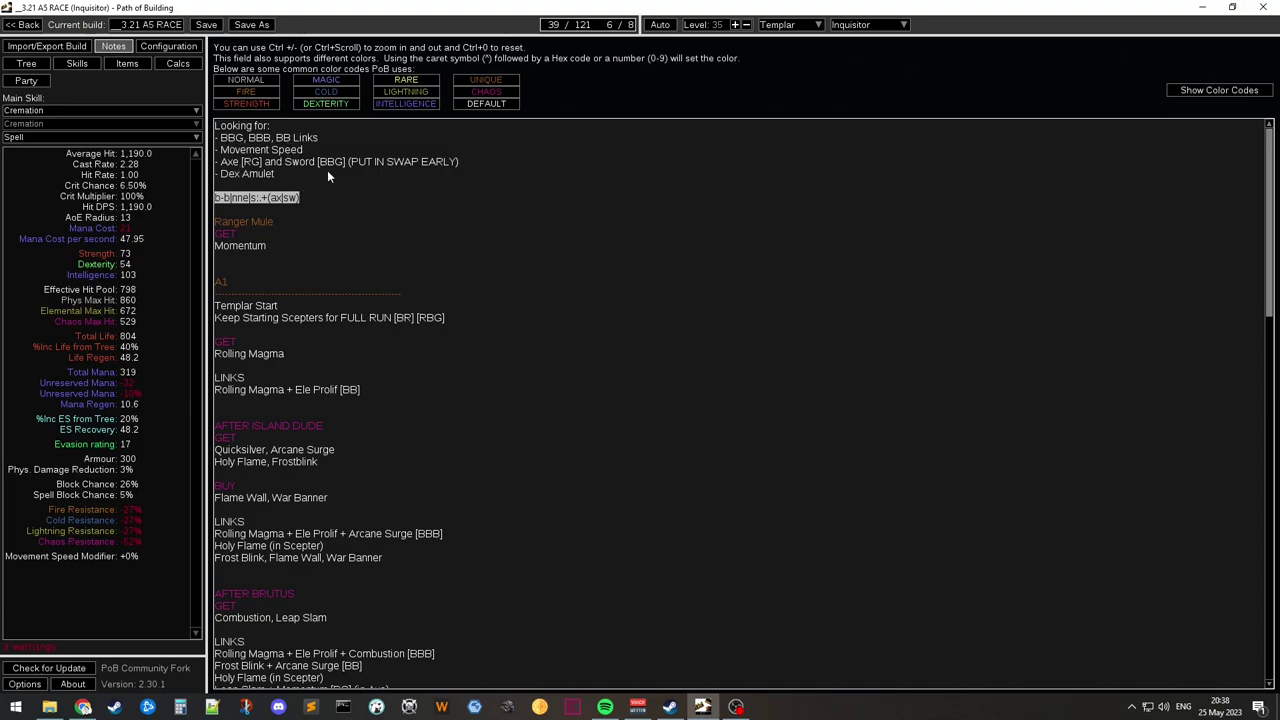
pyautogui.click(300, 212)
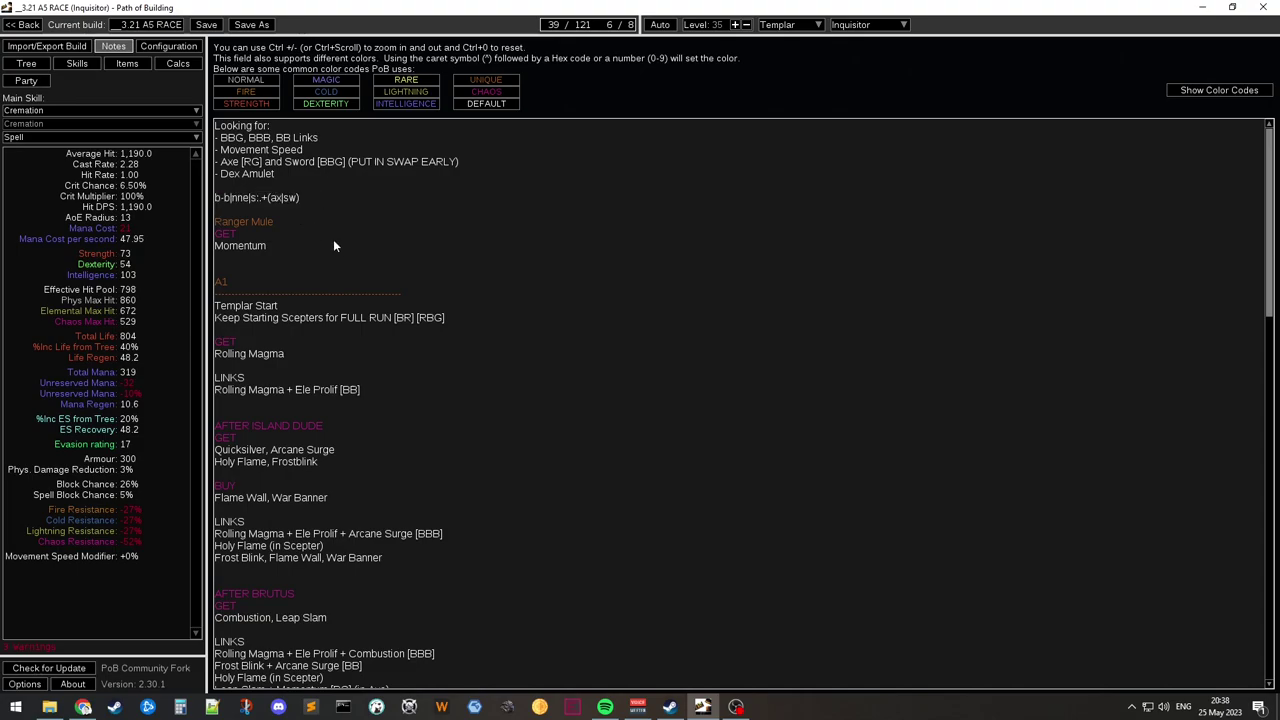
# Step: Highlight Momentum in the Ranger Mule section of the notes and read on to the start of A1
pyautogui.scroll(-1, 336, 242)
pyautogui.scroll(1, 336, 242)
pyautogui.doubleClick(260, 243)
pyautogui.scroll(-1, 326, 260)
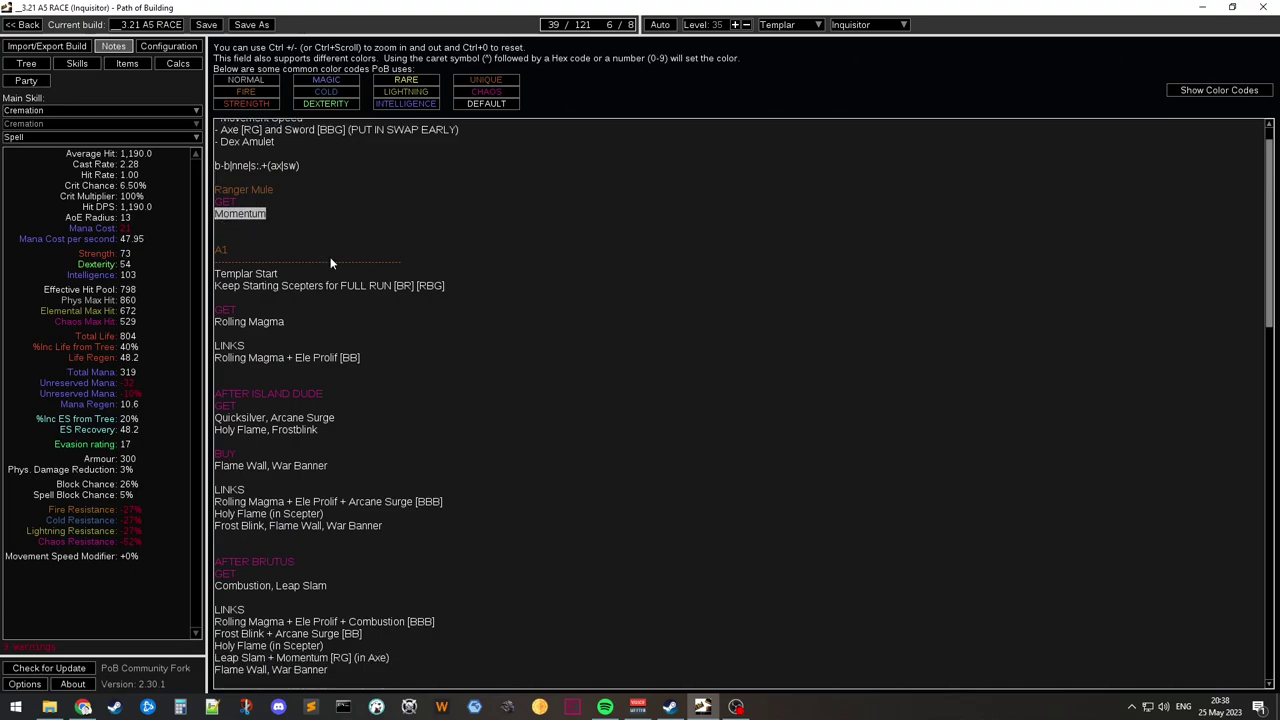
pyautogui.scroll(-1, 329, 256)
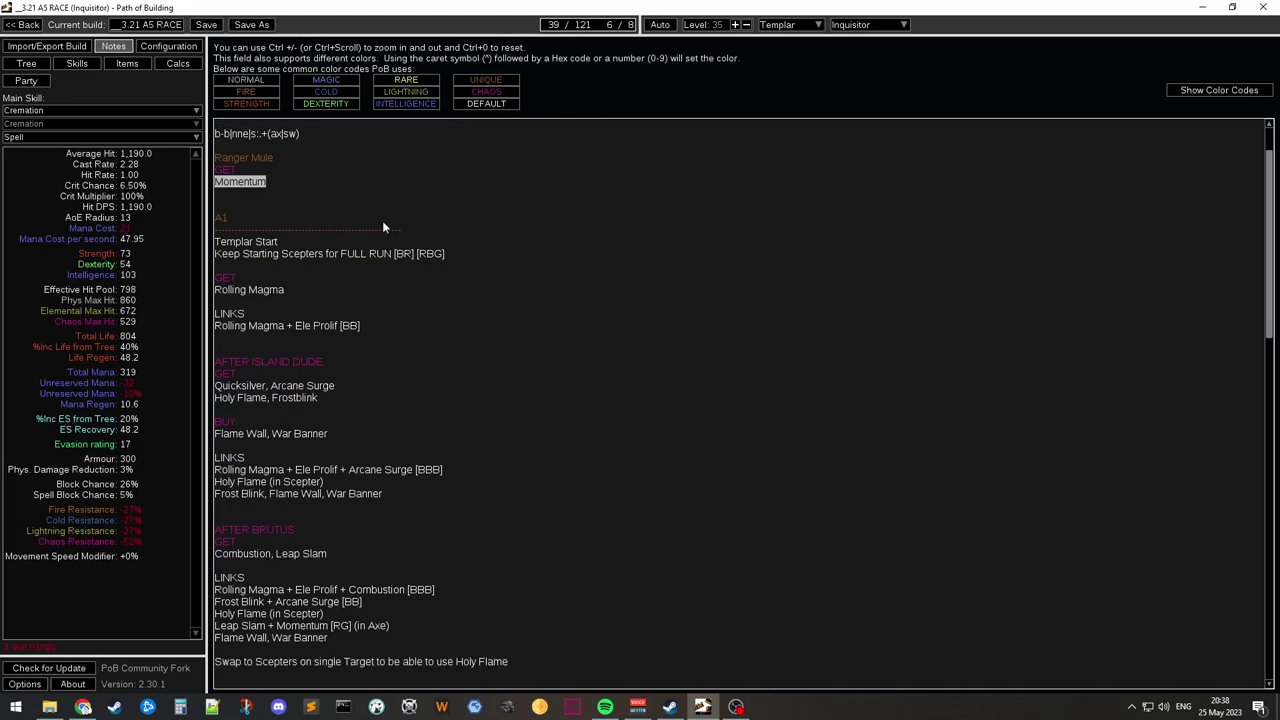
pyautogui.scroll(2, 383, 225)
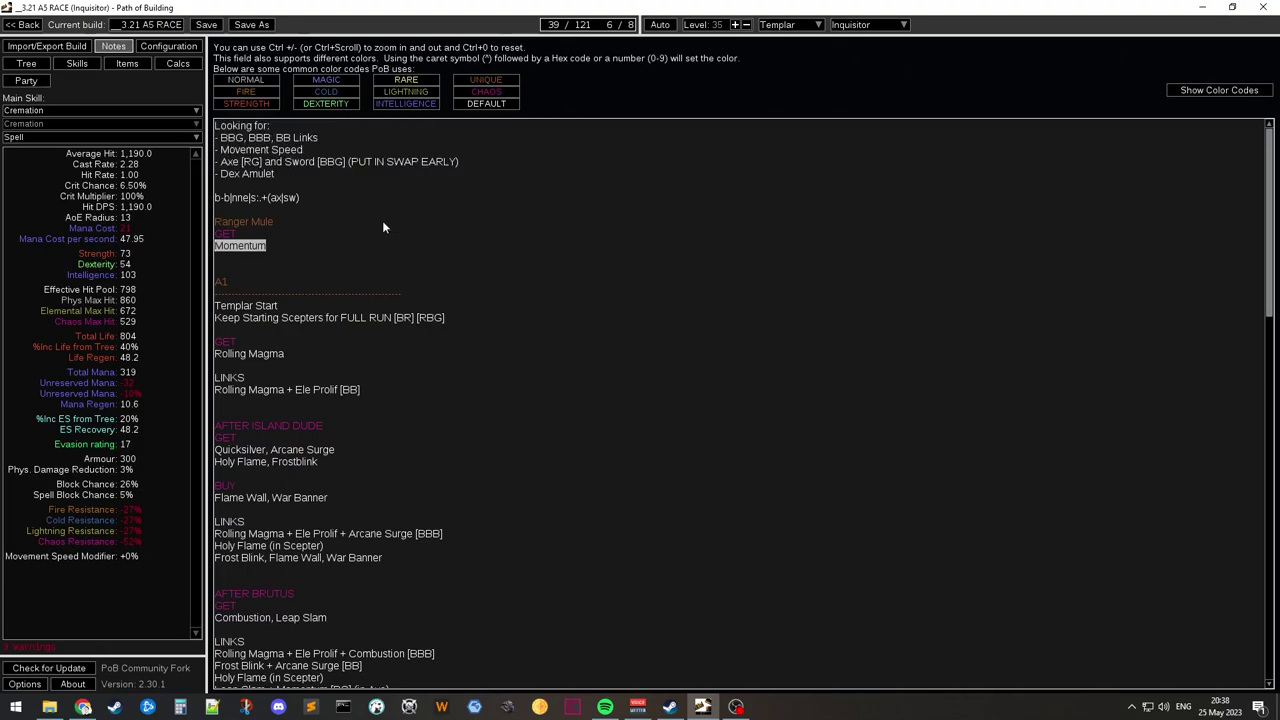
pyautogui.scroll(-2, 346, 314)
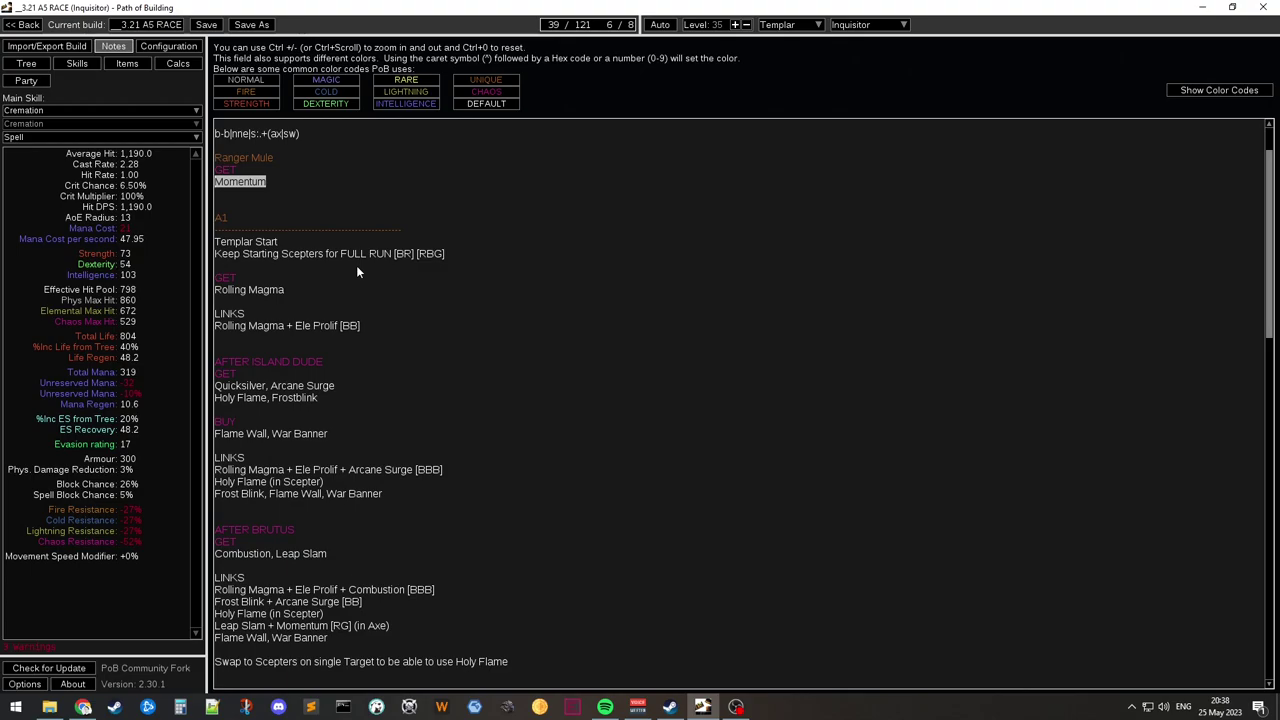
# Step: Read the A1 Templar Start notes on keeping the starting scepters and linking Rolling Magma with Ele Prolif
pyautogui.click(397, 255)
pyautogui.click(390, 363)
pyautogui.scroll(-2, 380, 355)
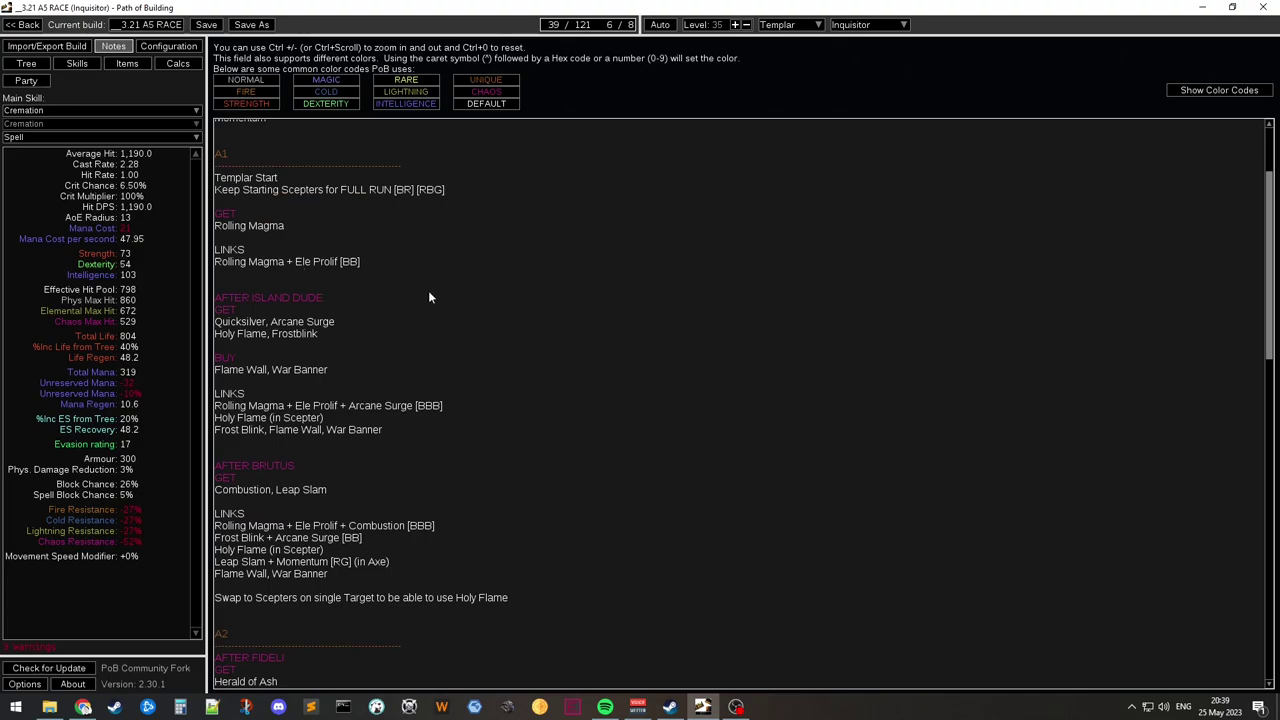
pyautogui.scroll(-1, 428, 297)
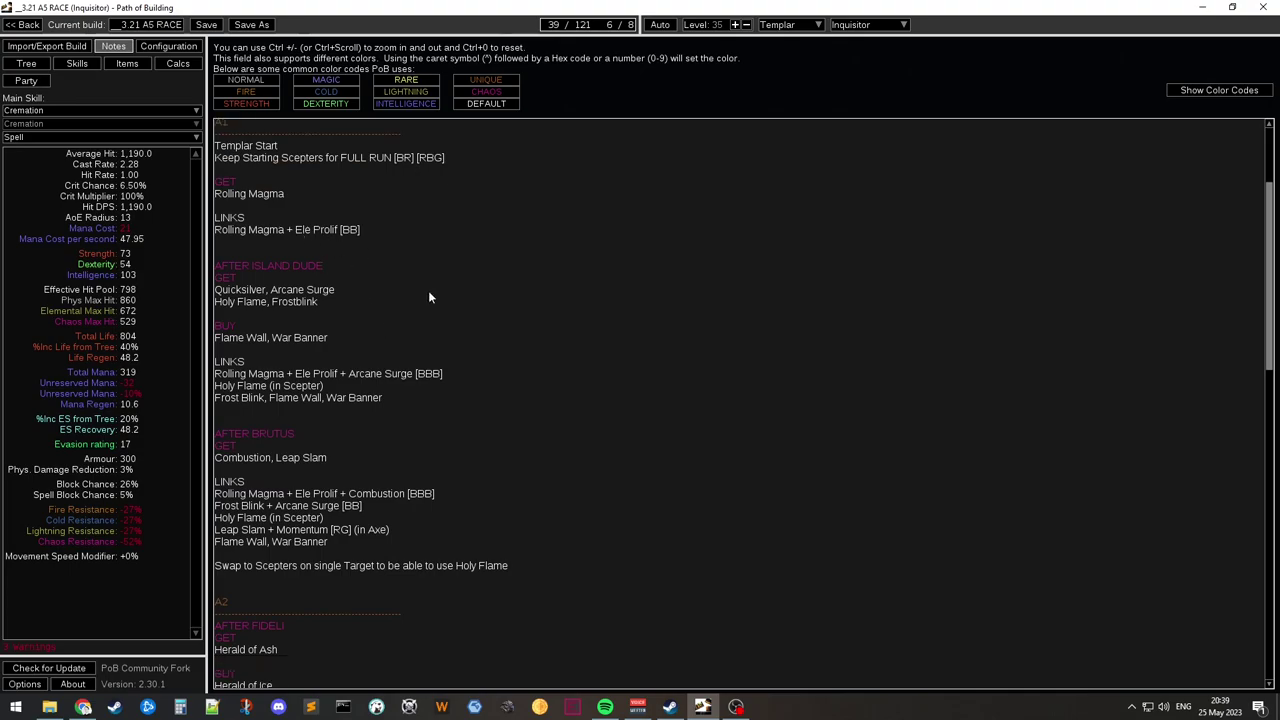
# Step: Read the After Island Dude section, highlighting the Flame Wall and War Banner purchases and the Rolling Magma and Holy Flame links
pyautogui.click(364, 289)
pyautogui.moveTo(221, 338); pyautogui.dragTo(323, 340)
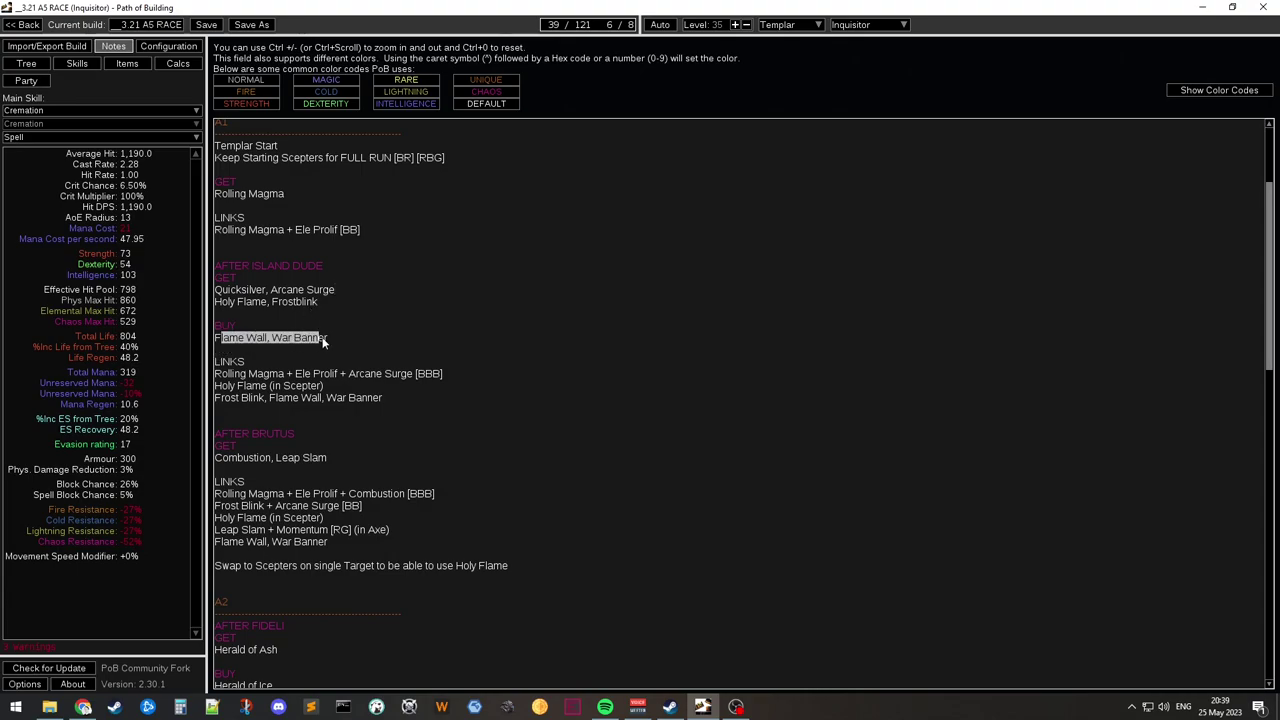
pyautogui.click(368, 343)
pyautogui.scroll(-1, 367, 343)
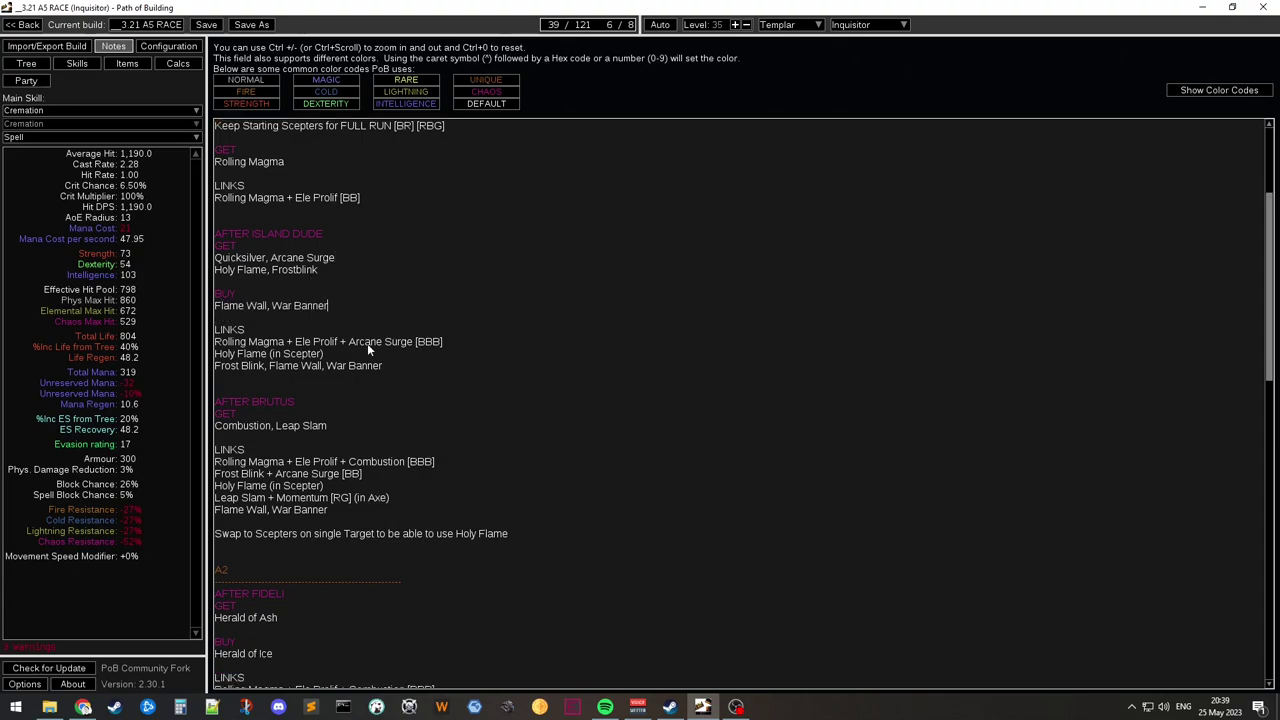
pyautogui.moveTo(230, 343); pyautogui.dragTo(336, 343)
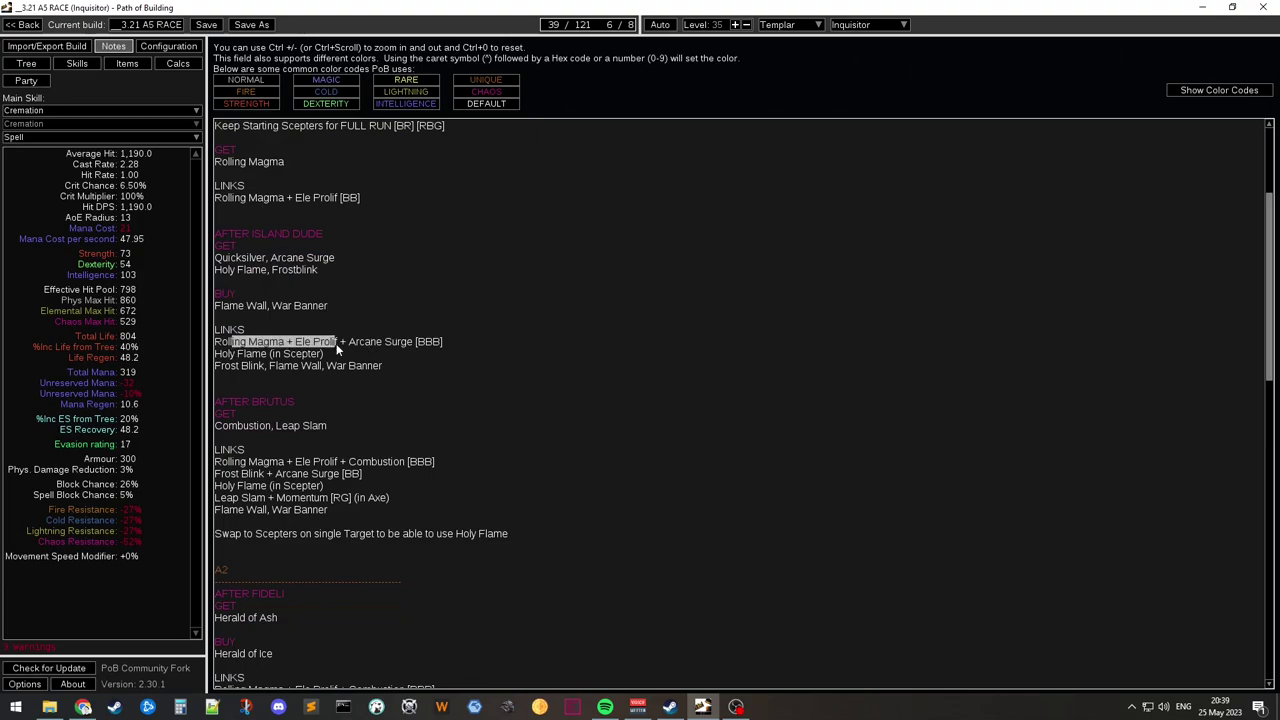
pyautogui.moveTo(231, 354); pyautogui.dragTo(266, 356)
pyautogui.click(270, 366)
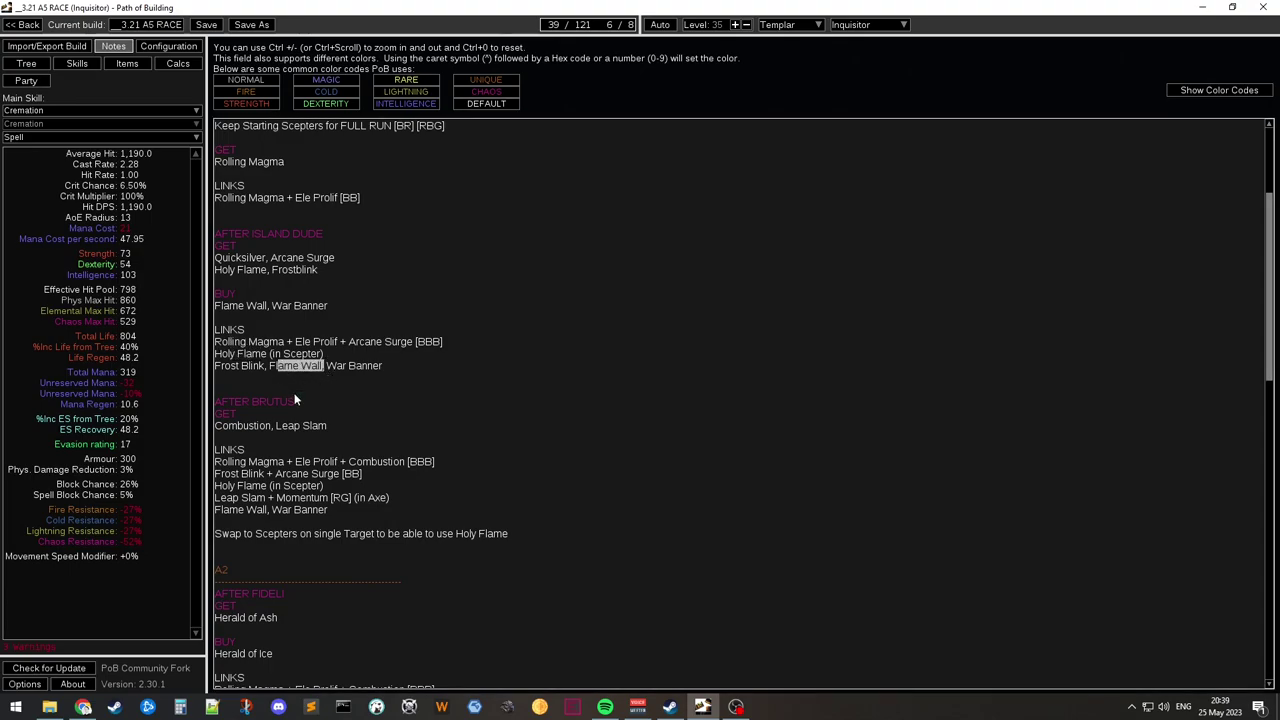
pyautogui.moveTo(239, 352); pyautogui.dragTo(325, 354)
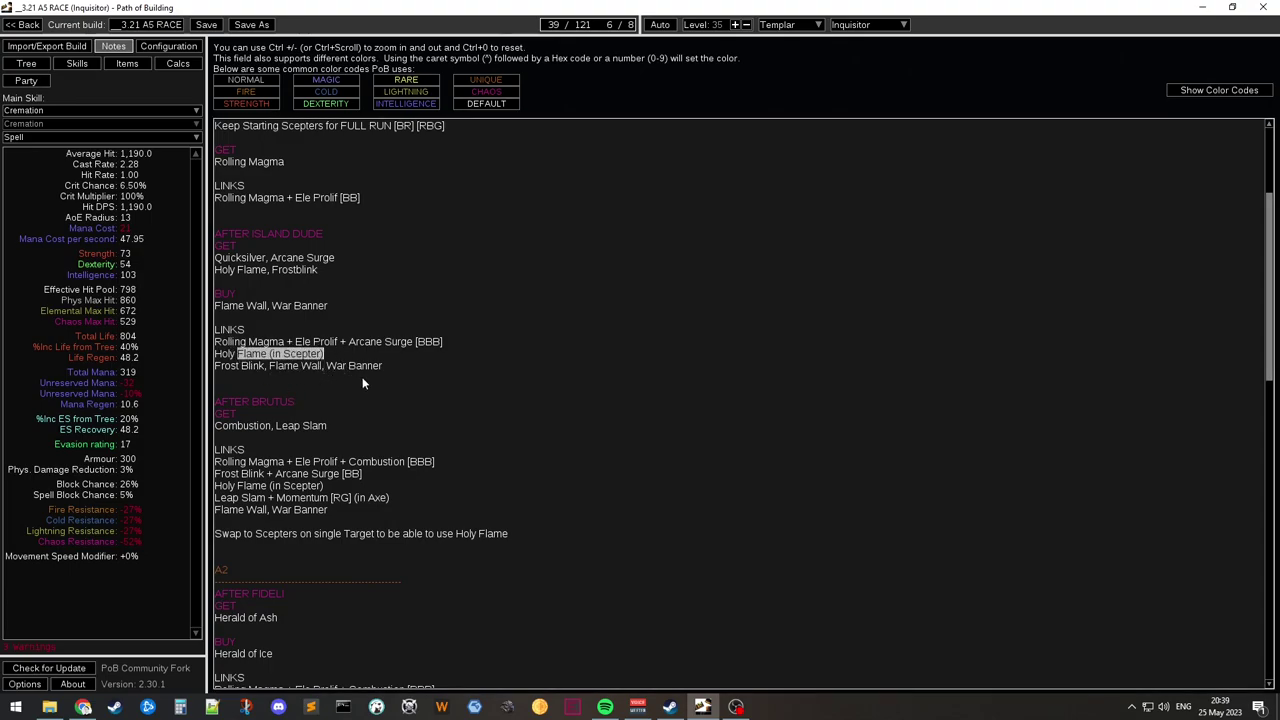
pyautogui.click(342, 357)
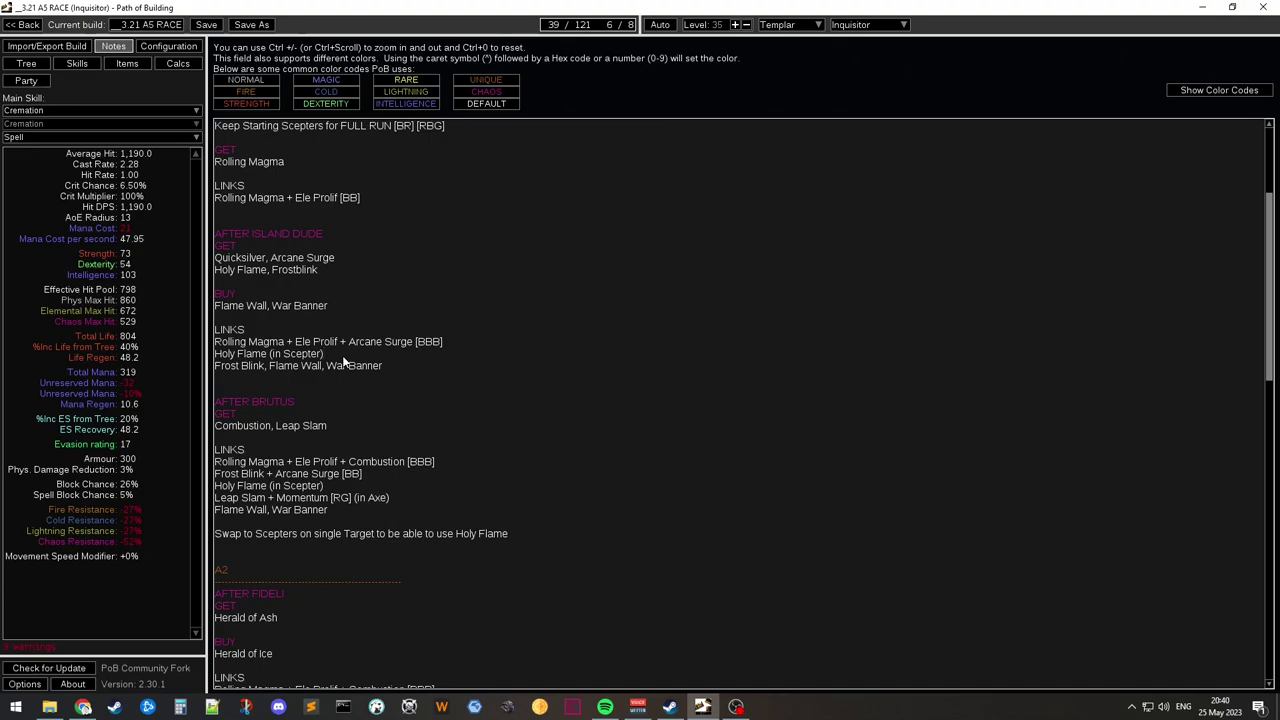
# Step: Recheck the starting scepter sockets in the A1 notes against the After Island Dude line "Holy Flame (in Scepter)"
pyautogui.scroll(-2, 354, 311)
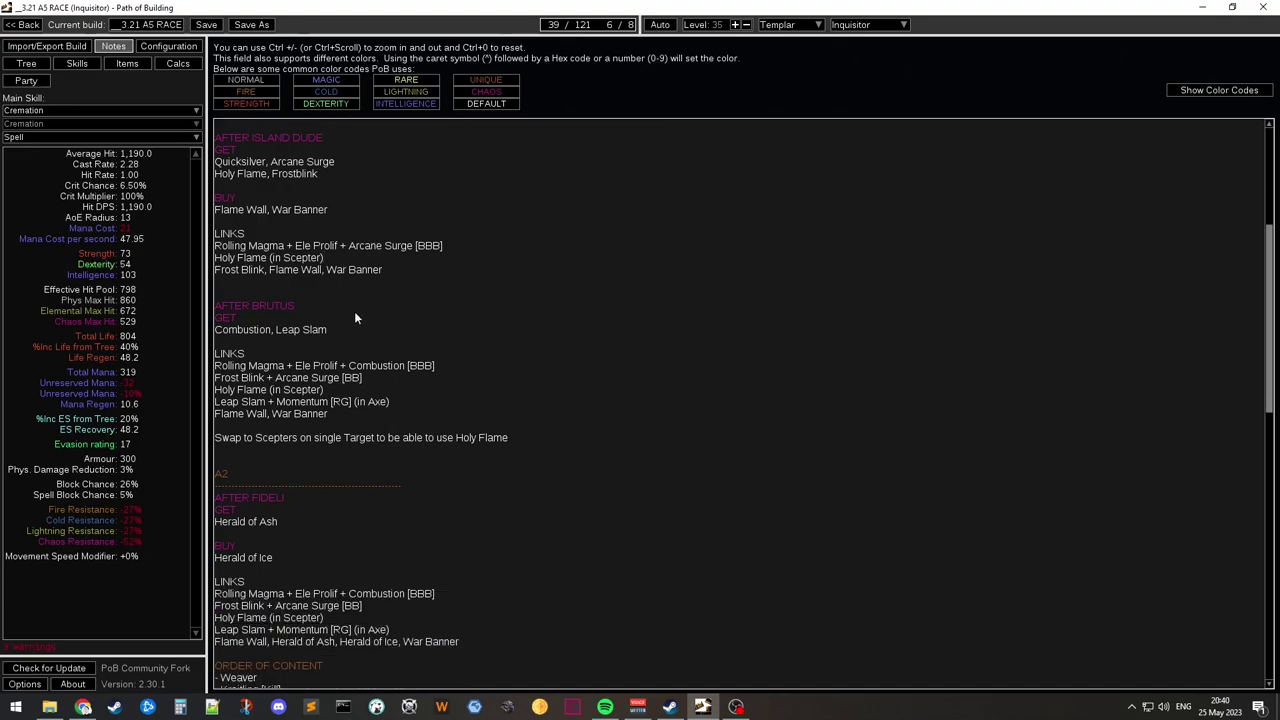
pyautogui.scroll(4, 358, 326)
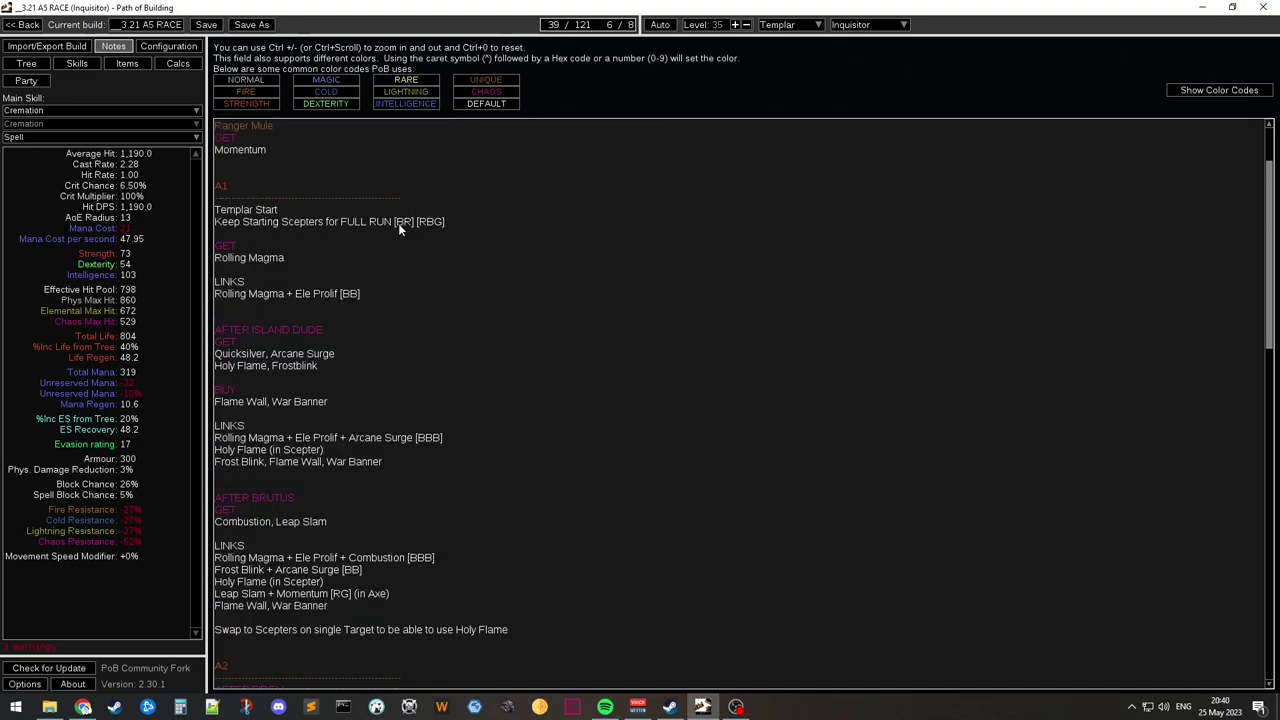
pyautogui.scroll(-2, 400, 224)
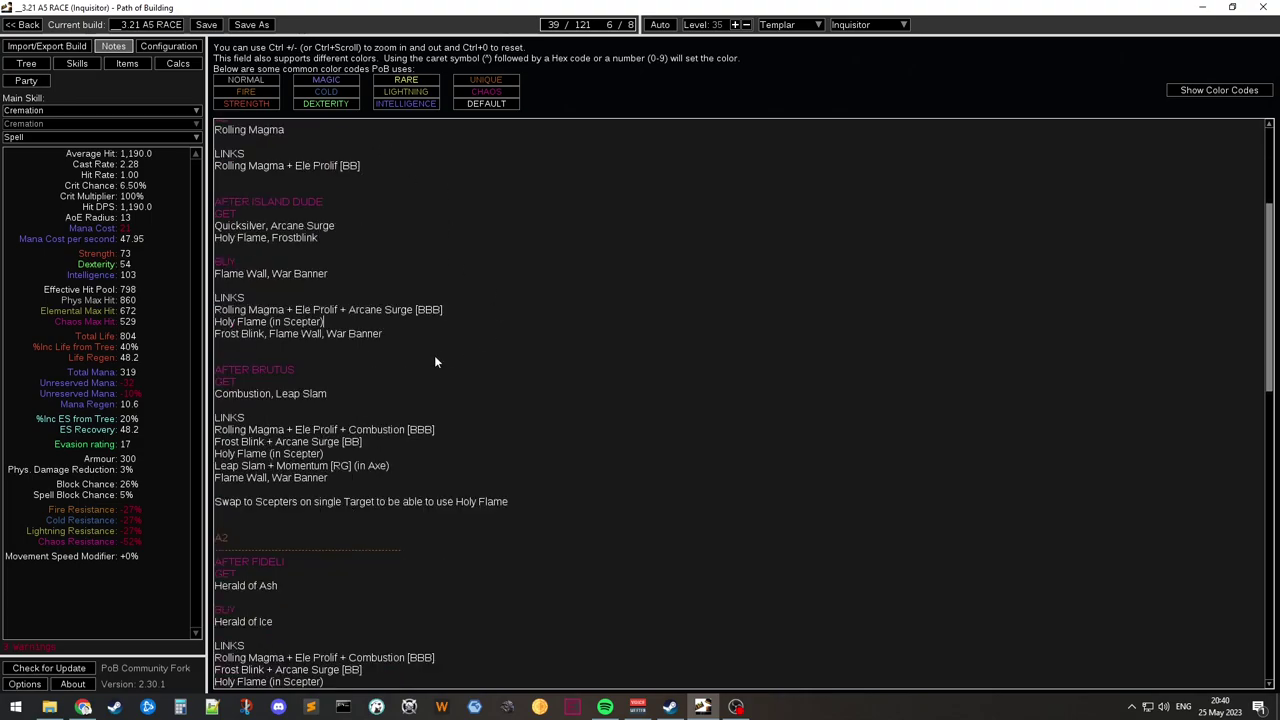
pyautogui.moveTo(230, 323); pyautogui.dragTo(325, 328)
pyautogui.click(326, 333)
pyautogui.scroll(-2, 362, 352)
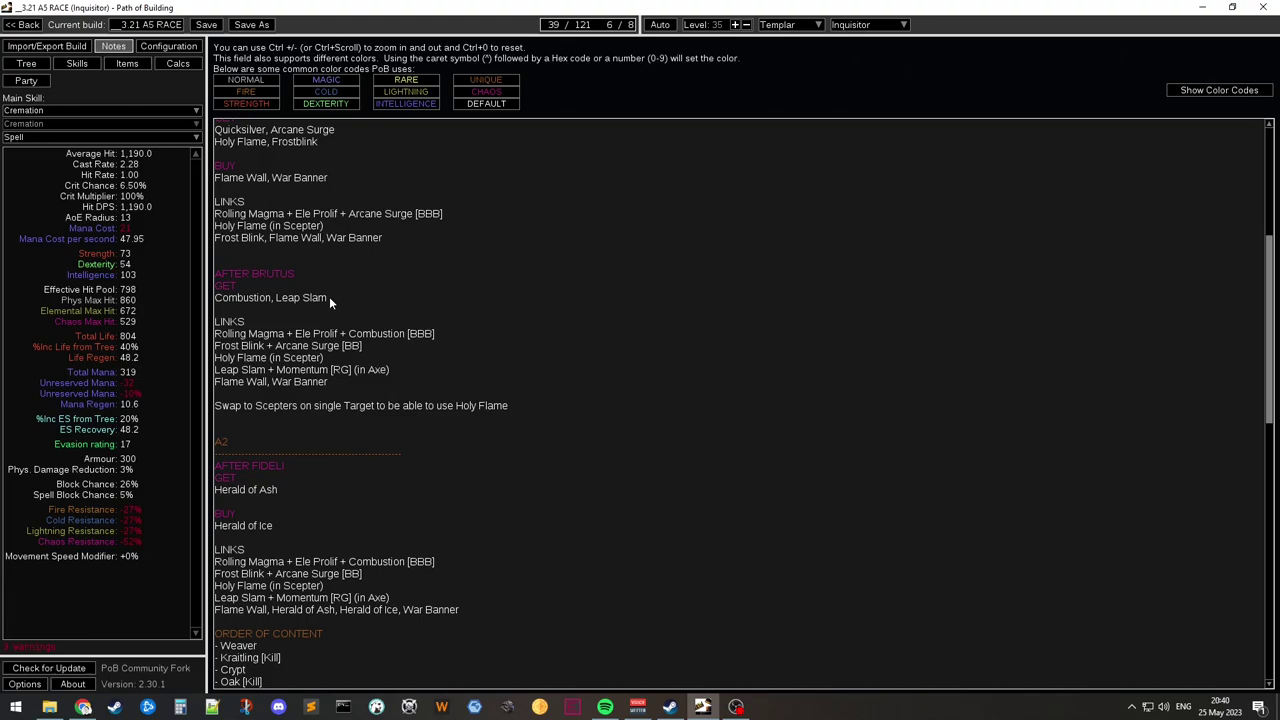
# Step: Highlight Combustion, Leap Slam and the [BBB] link of Rolling Magma + Ele Prolif + Combustion in the After Brutus section
pyautogui.moveTo(228, 297); pyautogui.dragTo(314, 299)
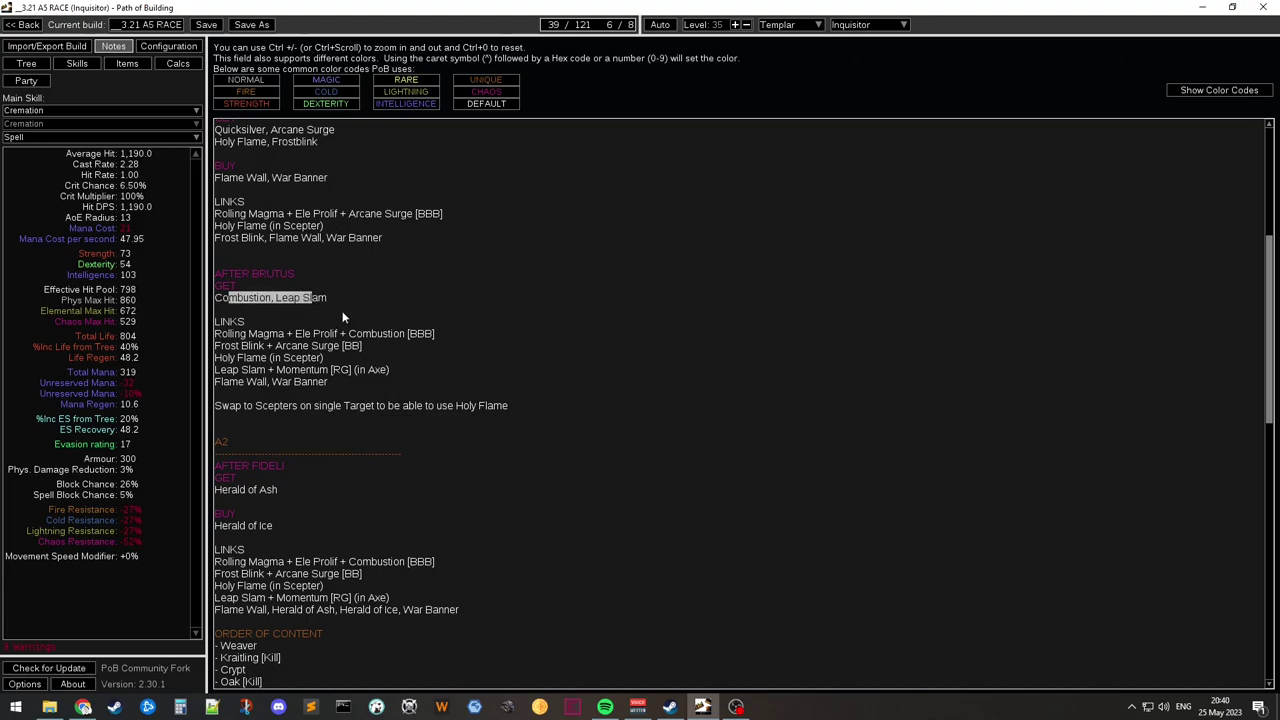
pyautogui.scroll(-2, 341, 306)
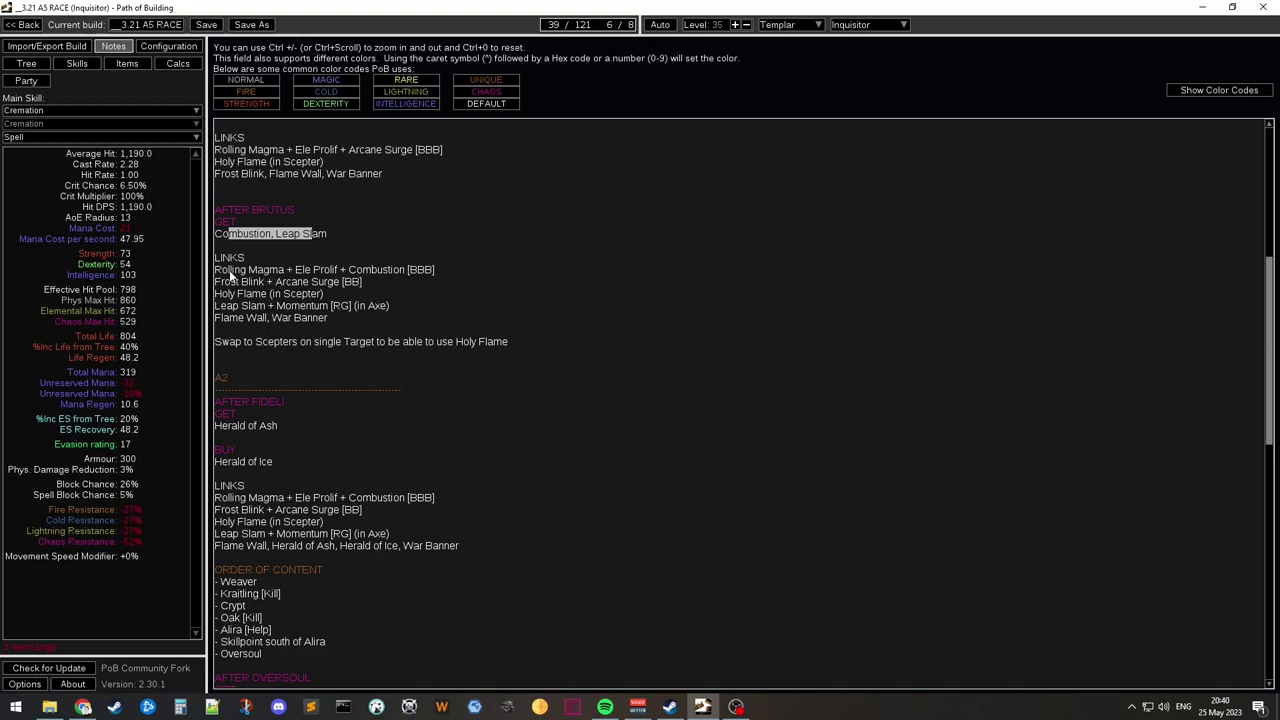
pyautogui.moveTo(230, 271); pyautogui.dragTo(406, 276)
pyautogui.click(422, 271)
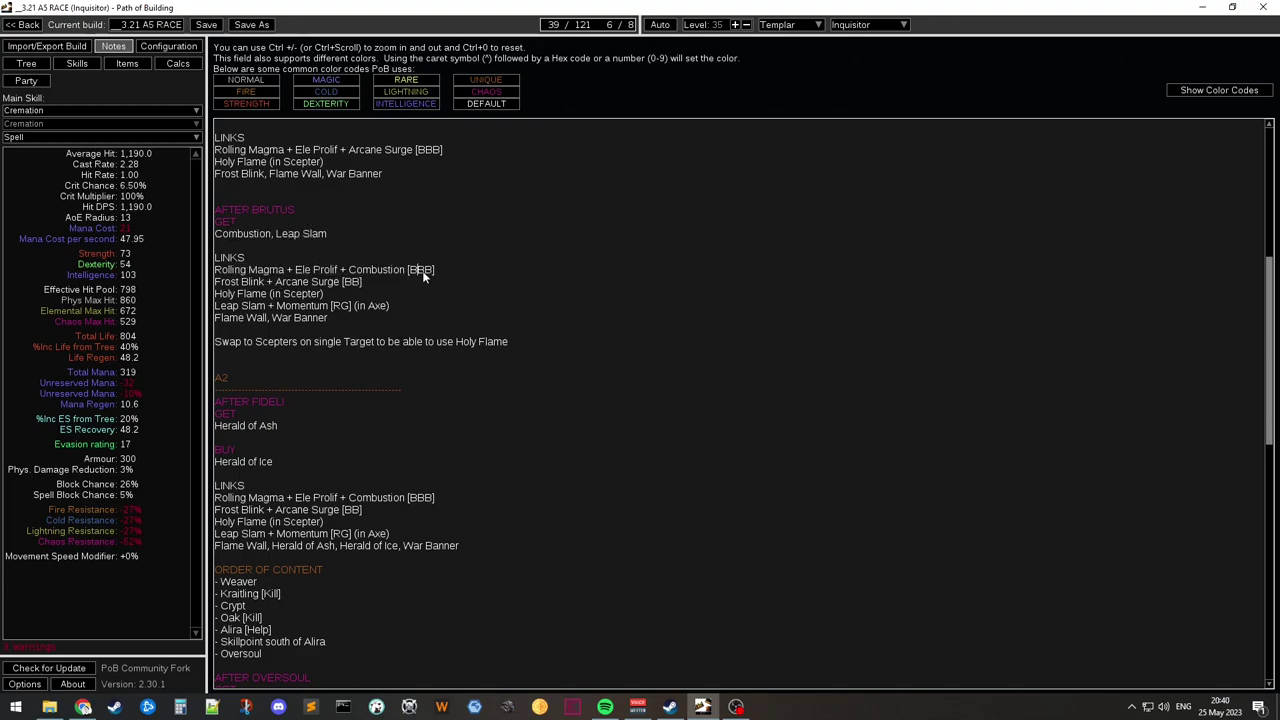
pyautogui.scroll(1, 424, 288)
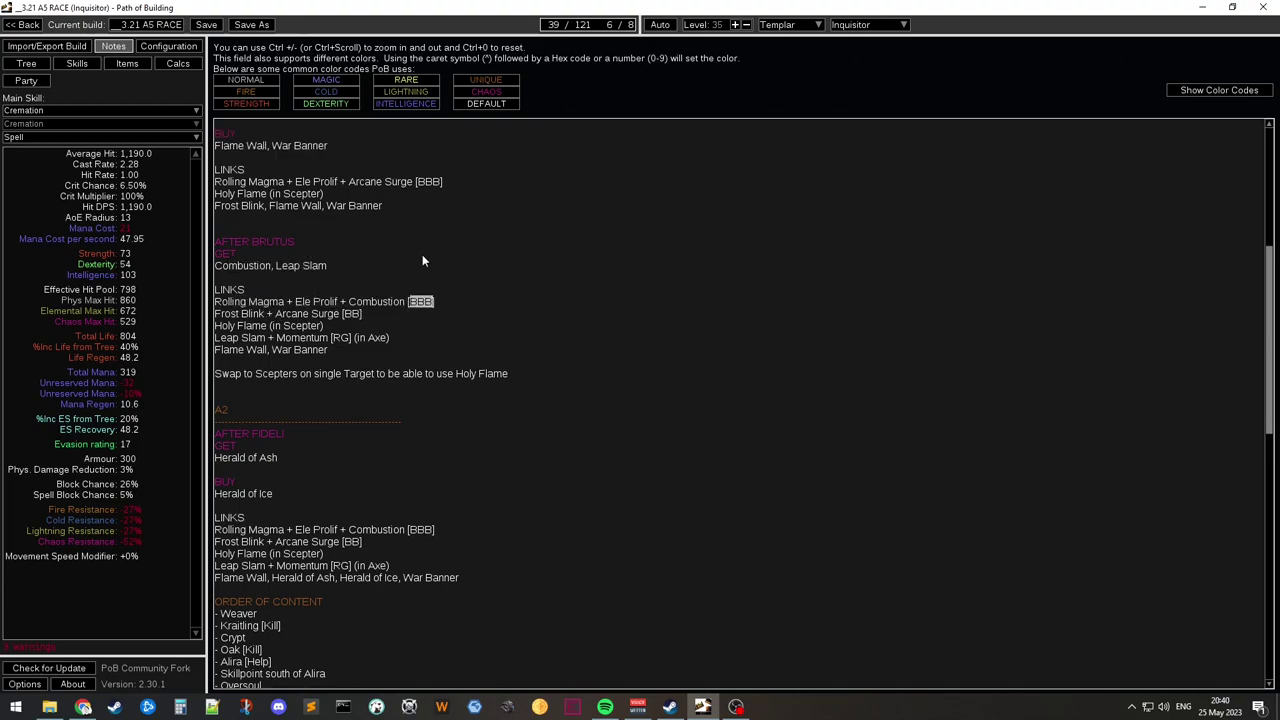
# Step: Highlight the Frost Blink + Arcane Surge and Leap Slam + Momentum [RG] (in Axe) links in the After Brutus section
pyautogui.scroll(-1, 420, 258)
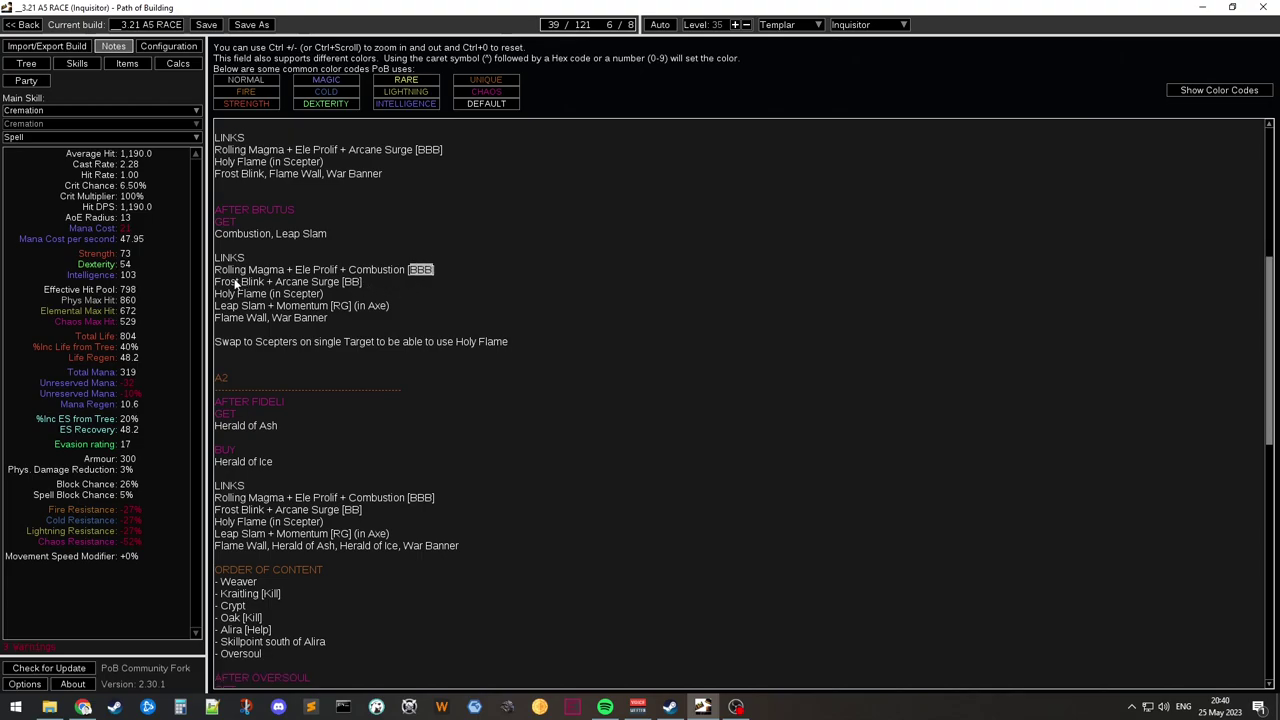
pyautogui.moveTo(230, 283); pyautogui.dragTo(336, 283)
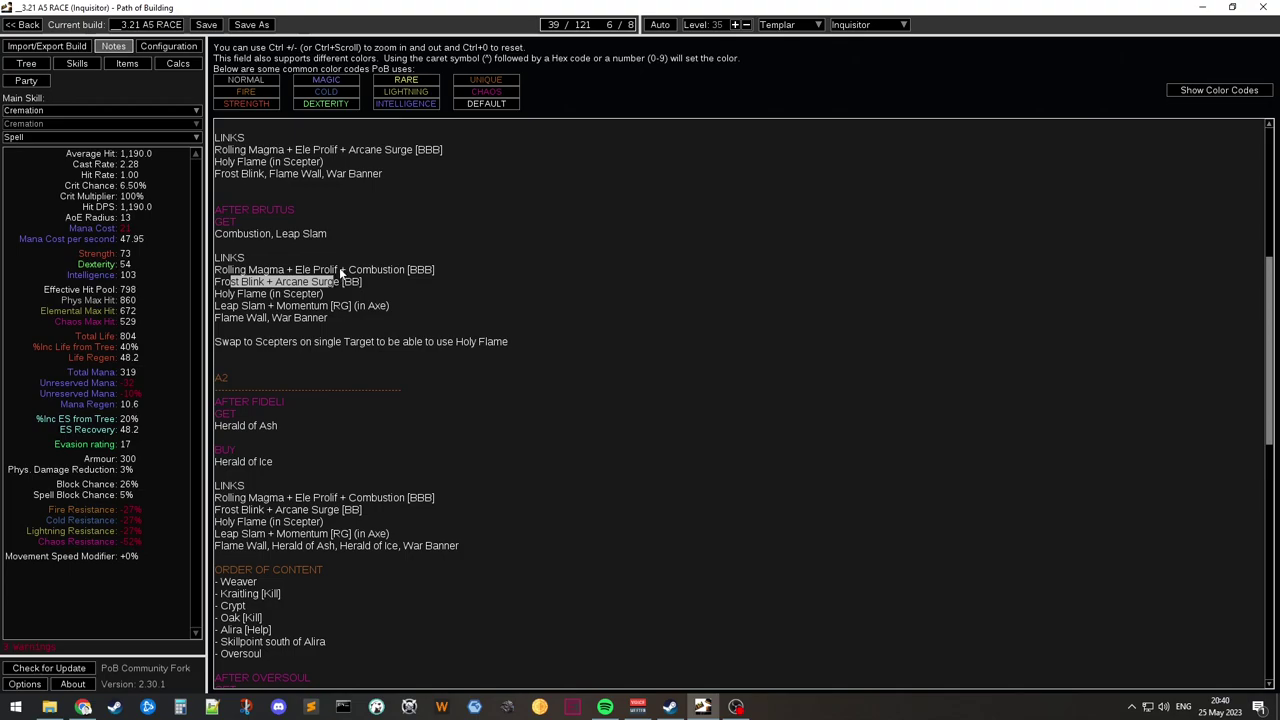
pyautogui.scroll(-1, 337, 269)
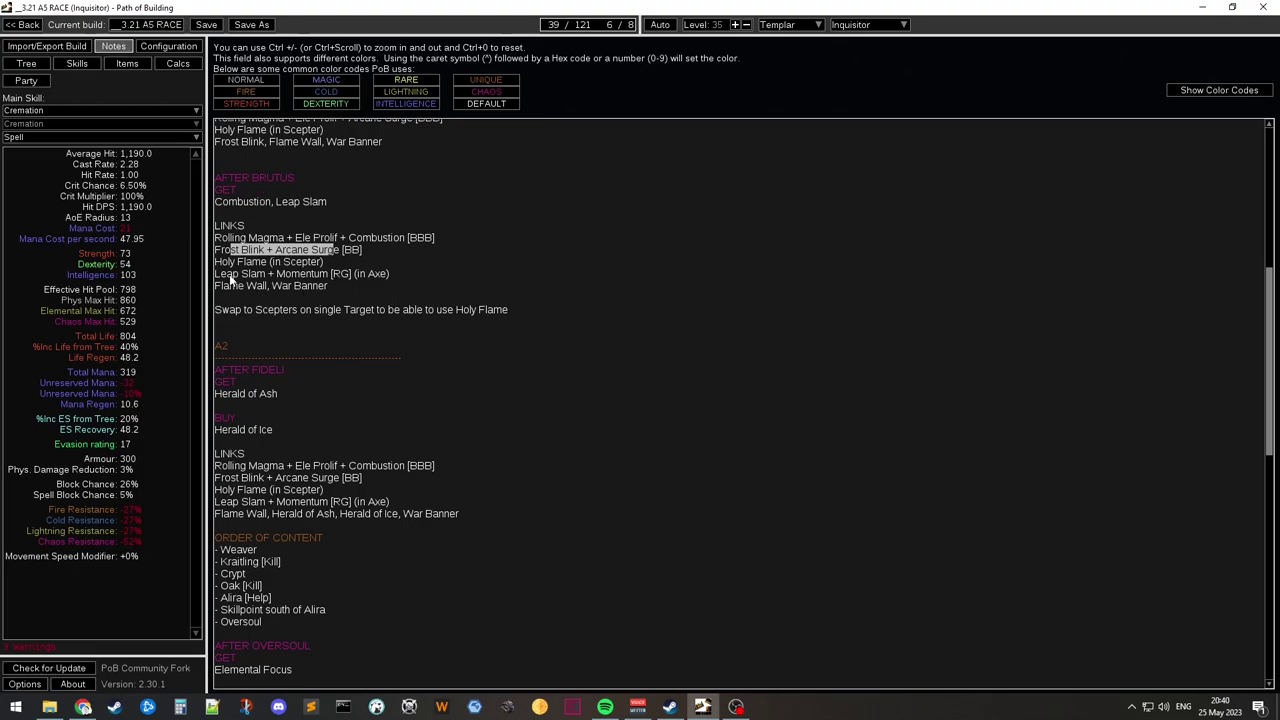
pyautogui.moveTo(226, 274)
pyautogui.mouseDown()
pyautogui.moveTo(390, 275)
pyautogui.moveTo(216, 277)
pyautogui.mouseUp()
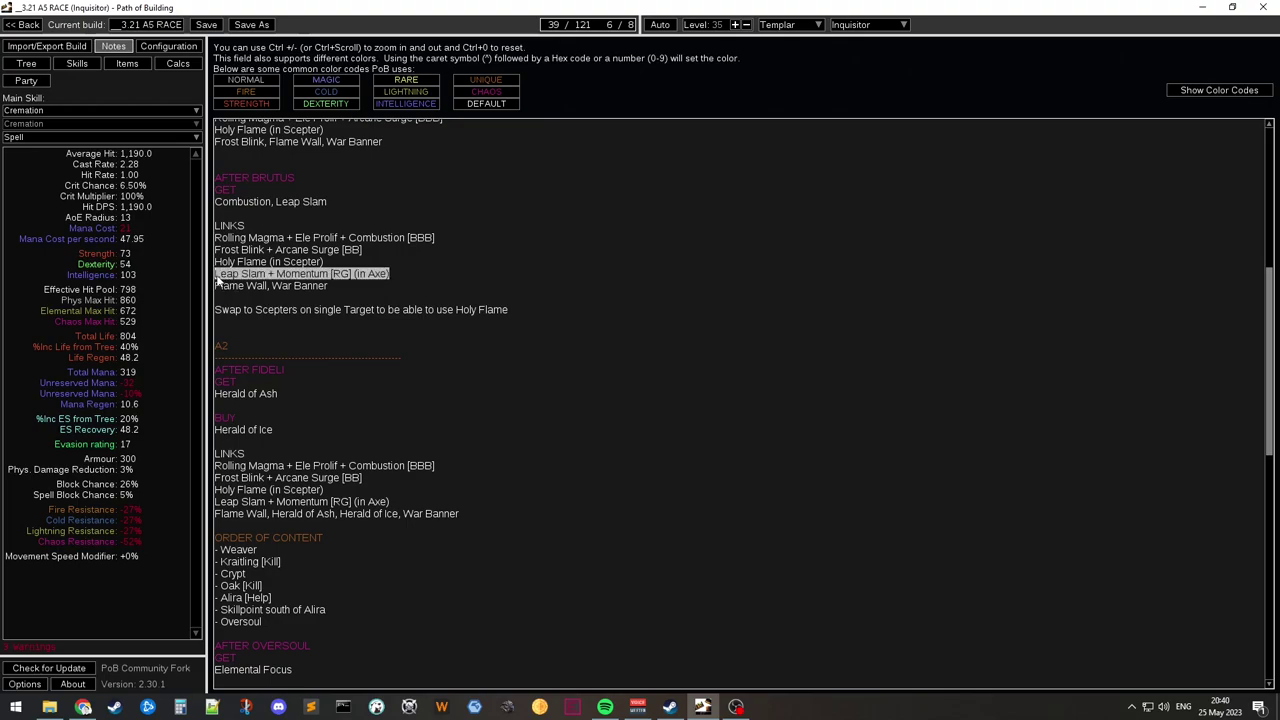
# Step: Recheck the Axe [RG], Sword [BBG] and Ranger Mule notes above A1 against the After Brutus links
pyautogui.scroll(4, 392, 352)
pyautogui.scroll(4, 388, 368)
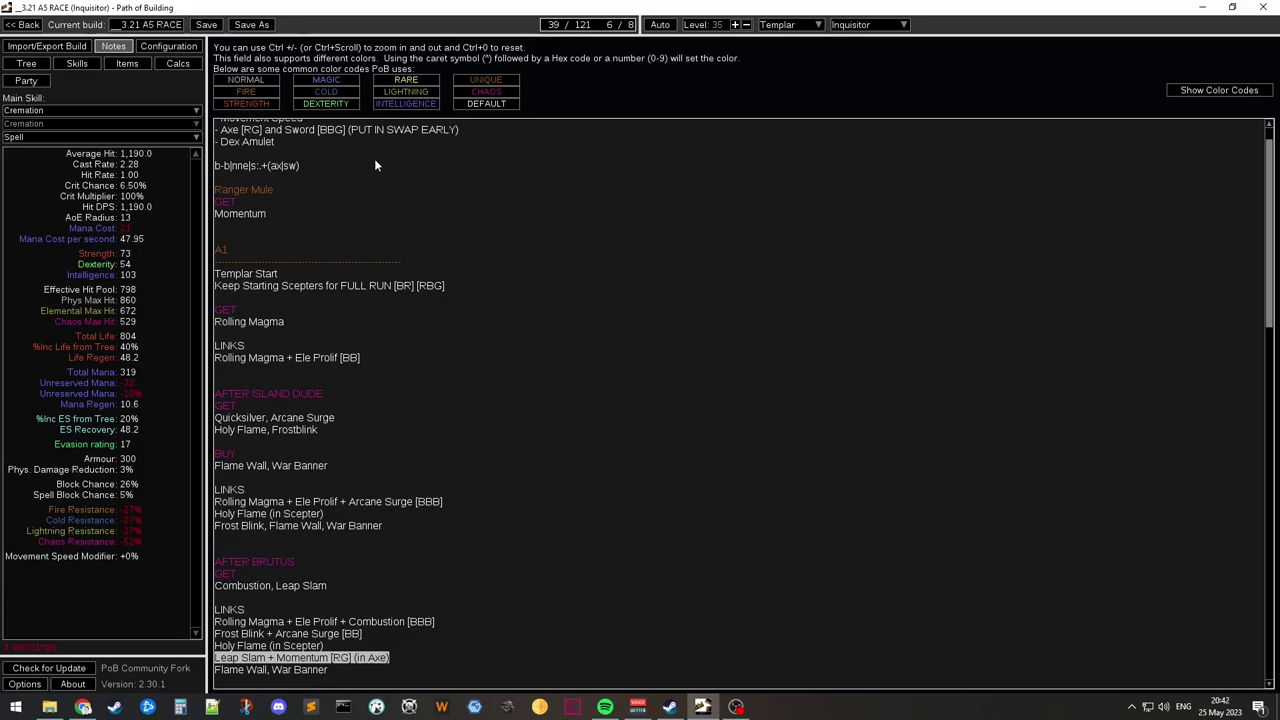
pyautogui.scroll(-4, 474, 376)
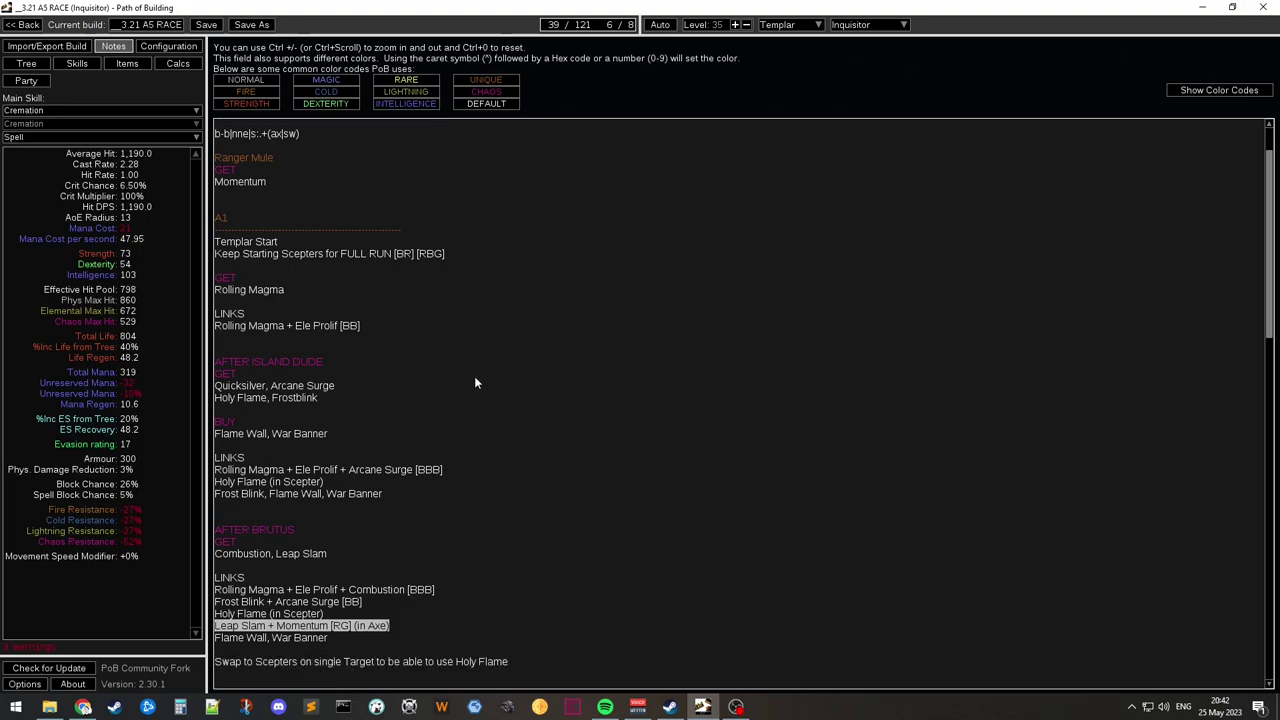
pyautogui.scroll(-2, 476, 369)
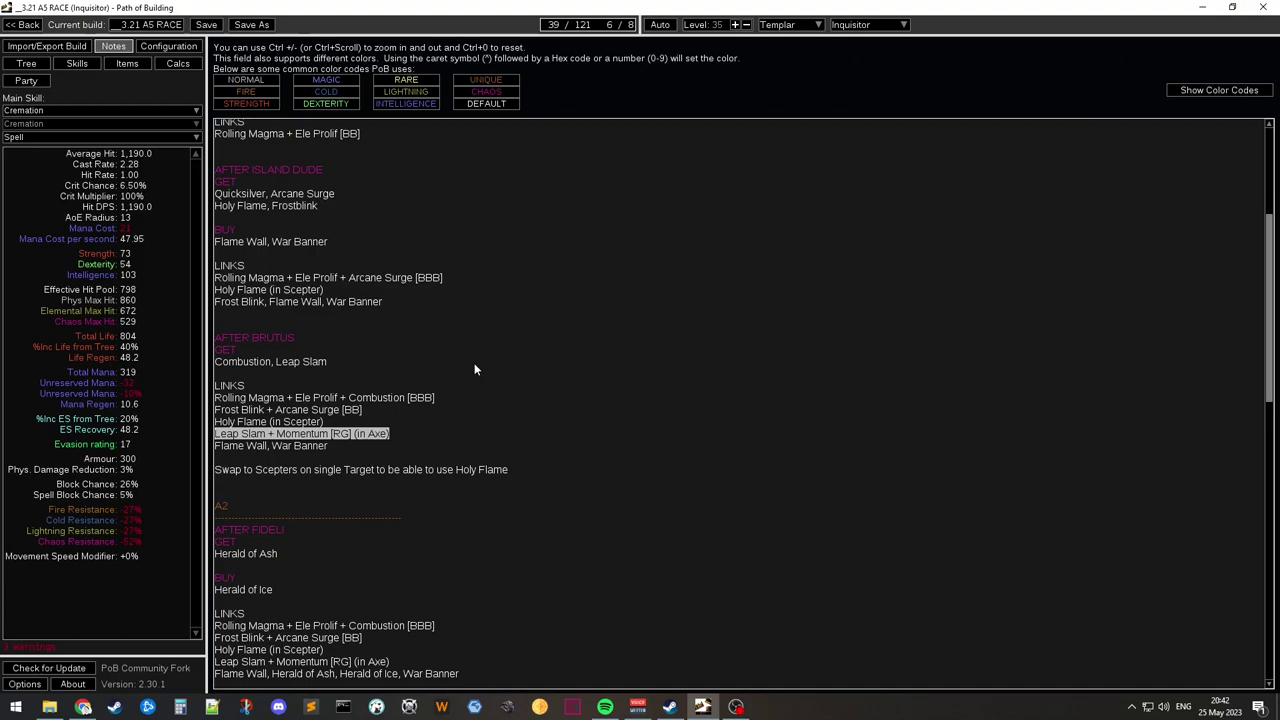
pyautogui.scroll(-1, 493, 353)
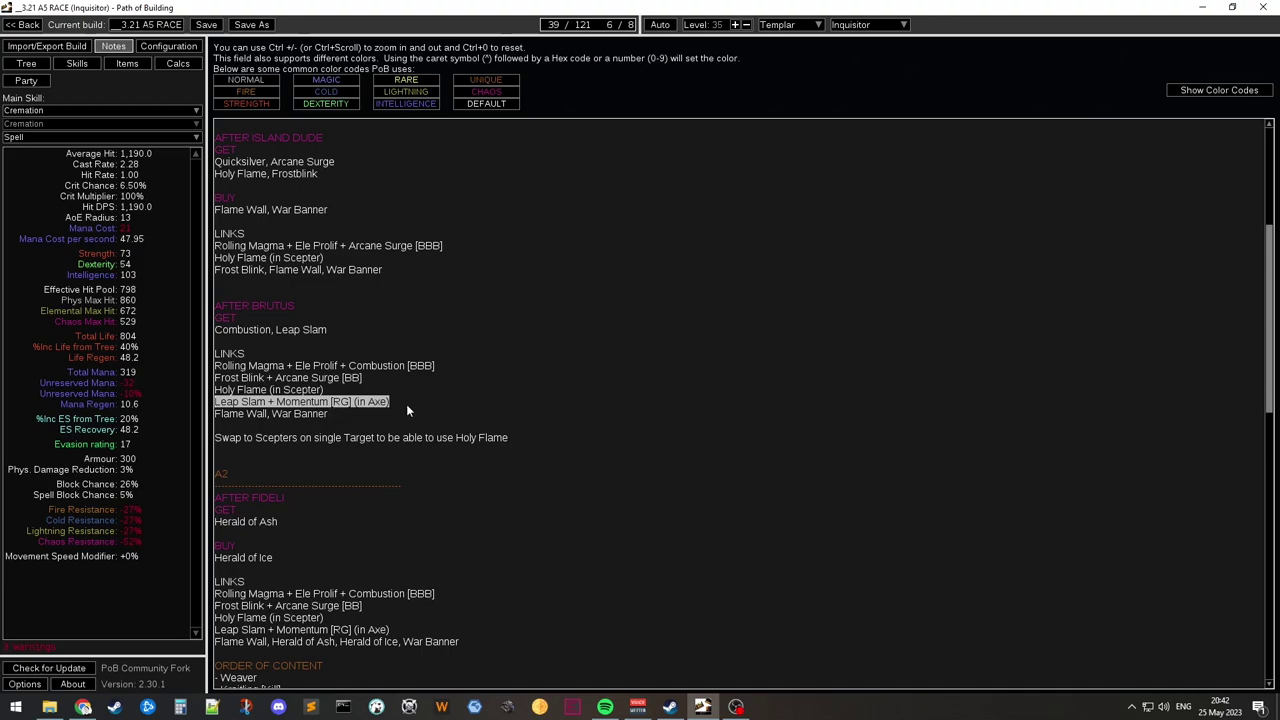
# Step: Highlight the Leap Slam + Momentum, Flame Wall and Combustion entries in the After Brutus links
pyautogui.moveTo(402, 403); pyautogui.dragTo(214, 405)
pyautogui.click(411, 418)
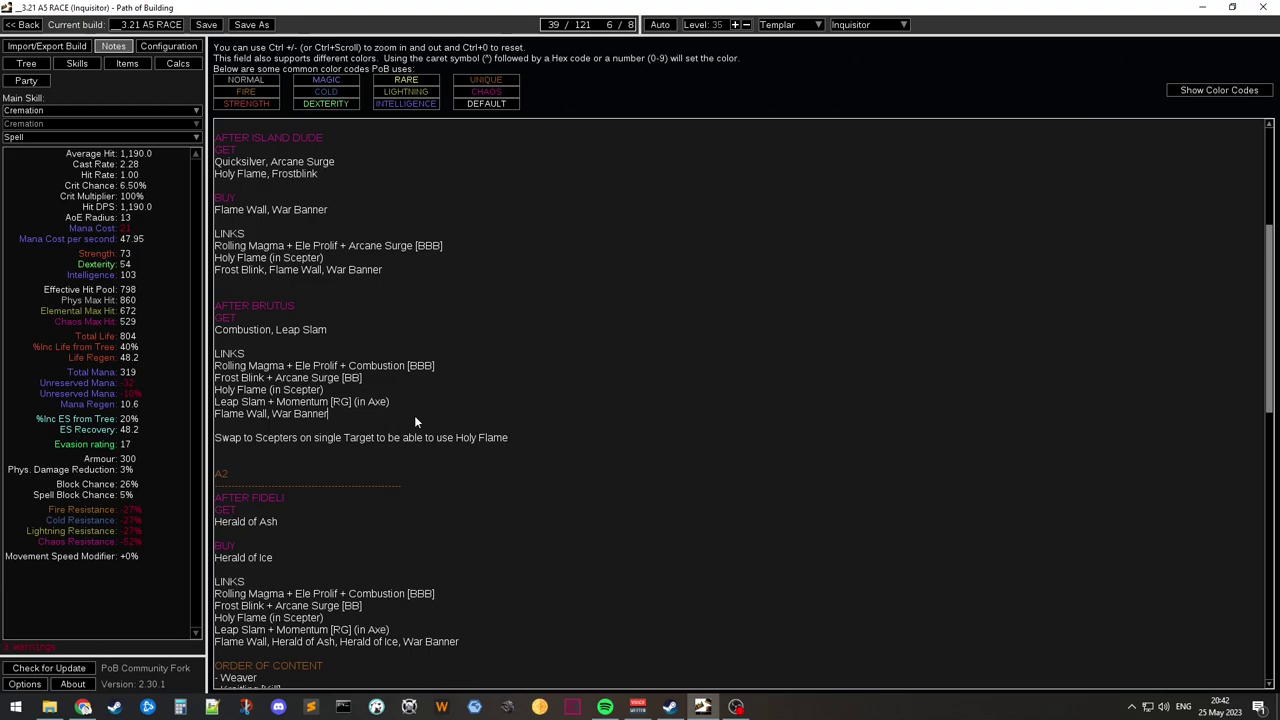
pyautogui.moveTo(222, 413); pyautogui.dragTo(272, 413)
pyautogui.doubleClick(352, 368)
pyautogui.moveTo(241, 402); pyautogui.dragTo(331, 404)
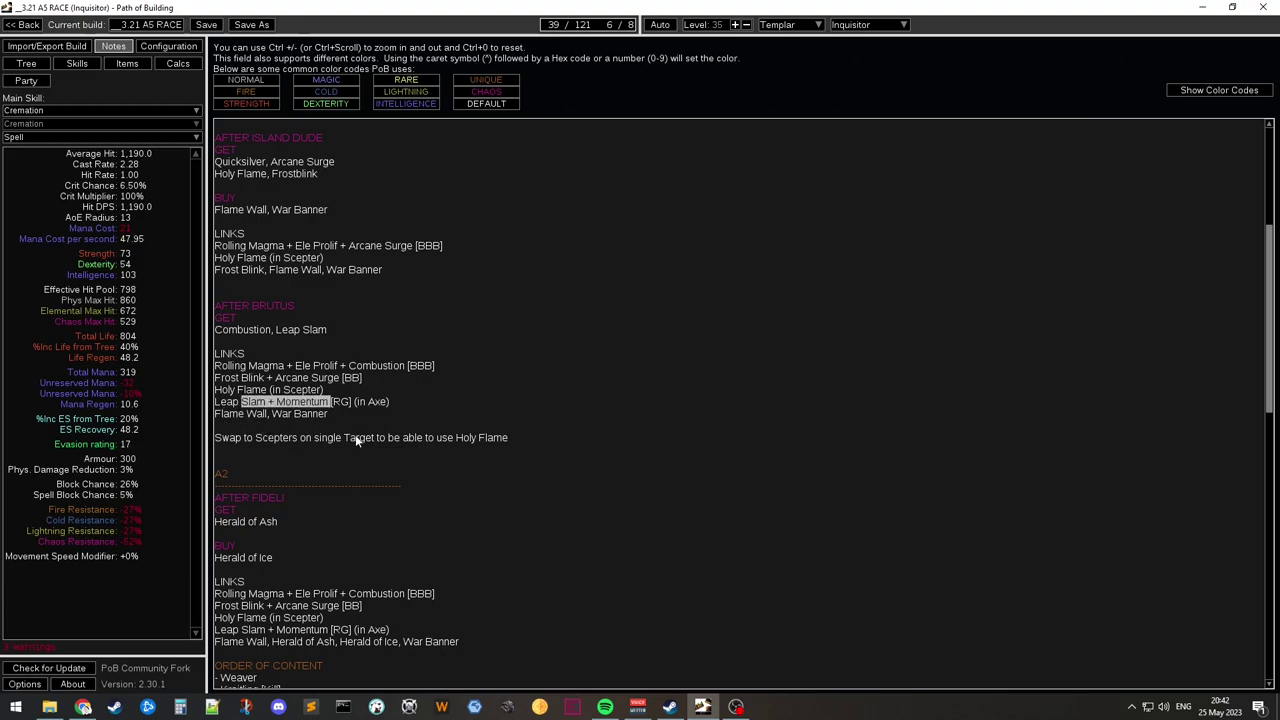
# Step: Read the After Brutus note on swapping to Scepters on single targets to be able to use Holy Flame
pyautogui.scroll(-2, 357, 441)
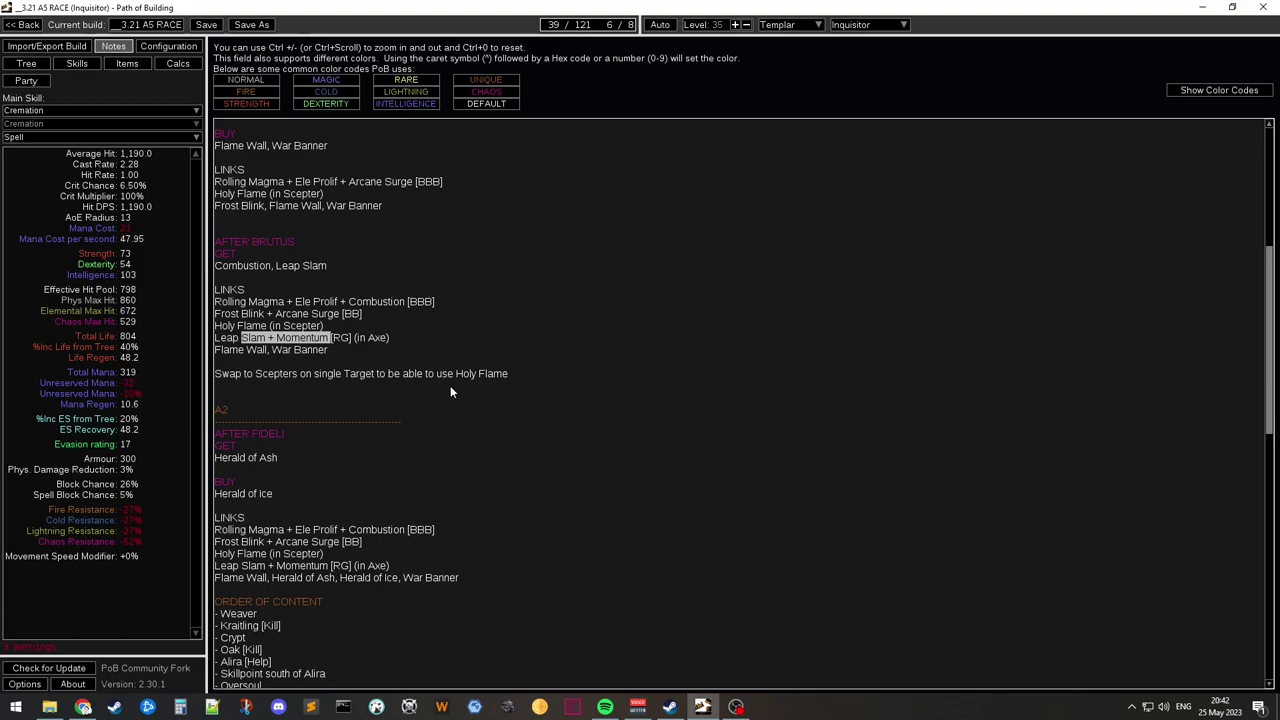
pyautogui.scroll(-2, 497, 382)
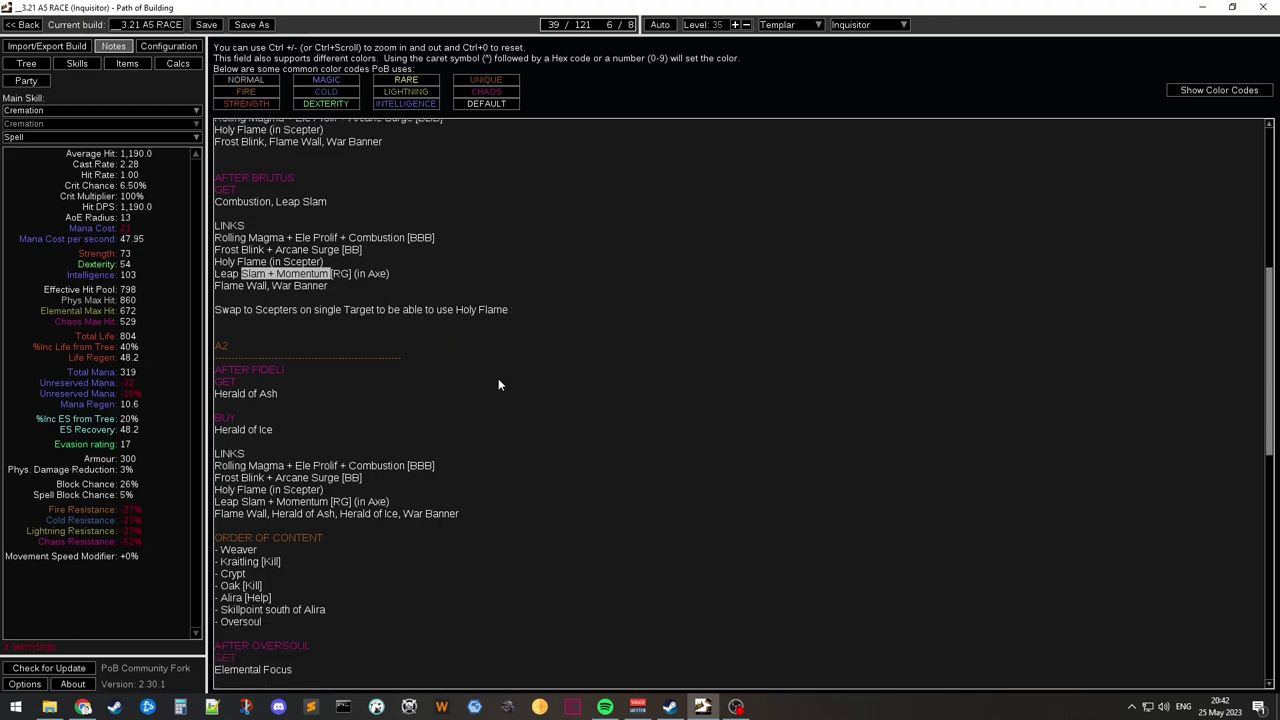
pyautogui.scroll(5, 460, 398)
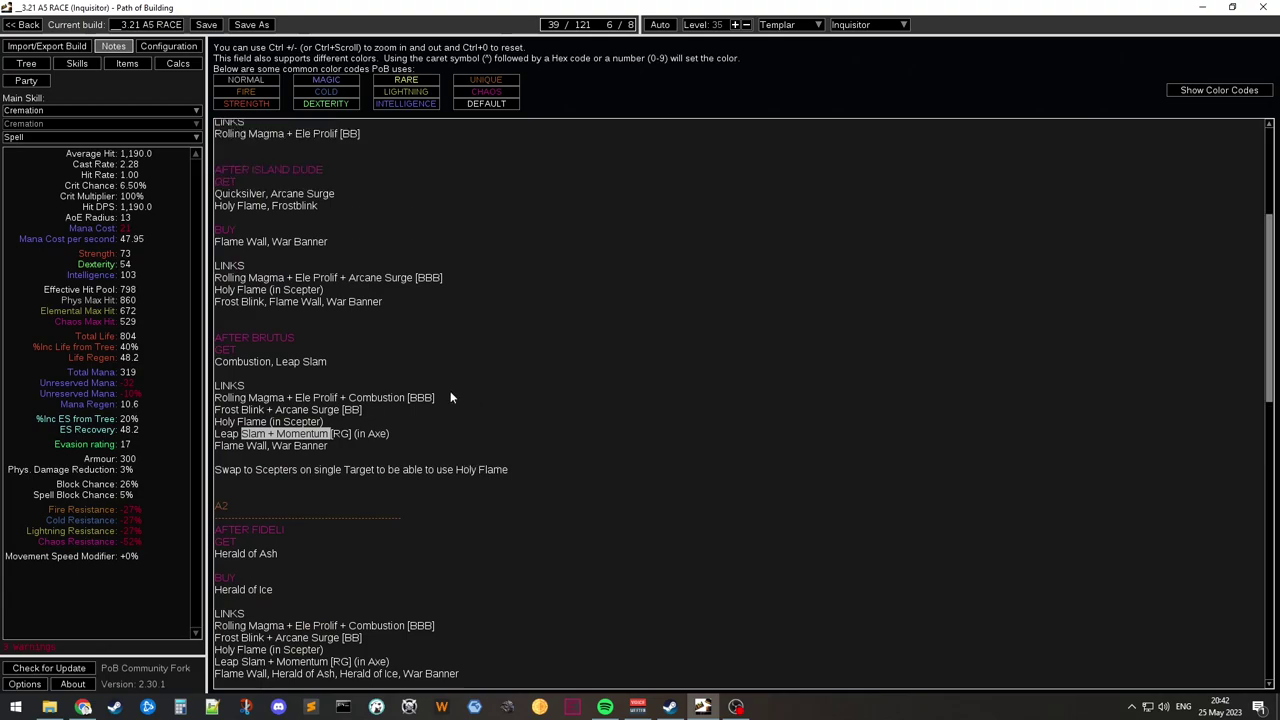
pyautogui.scroll(-5, 420, 370)
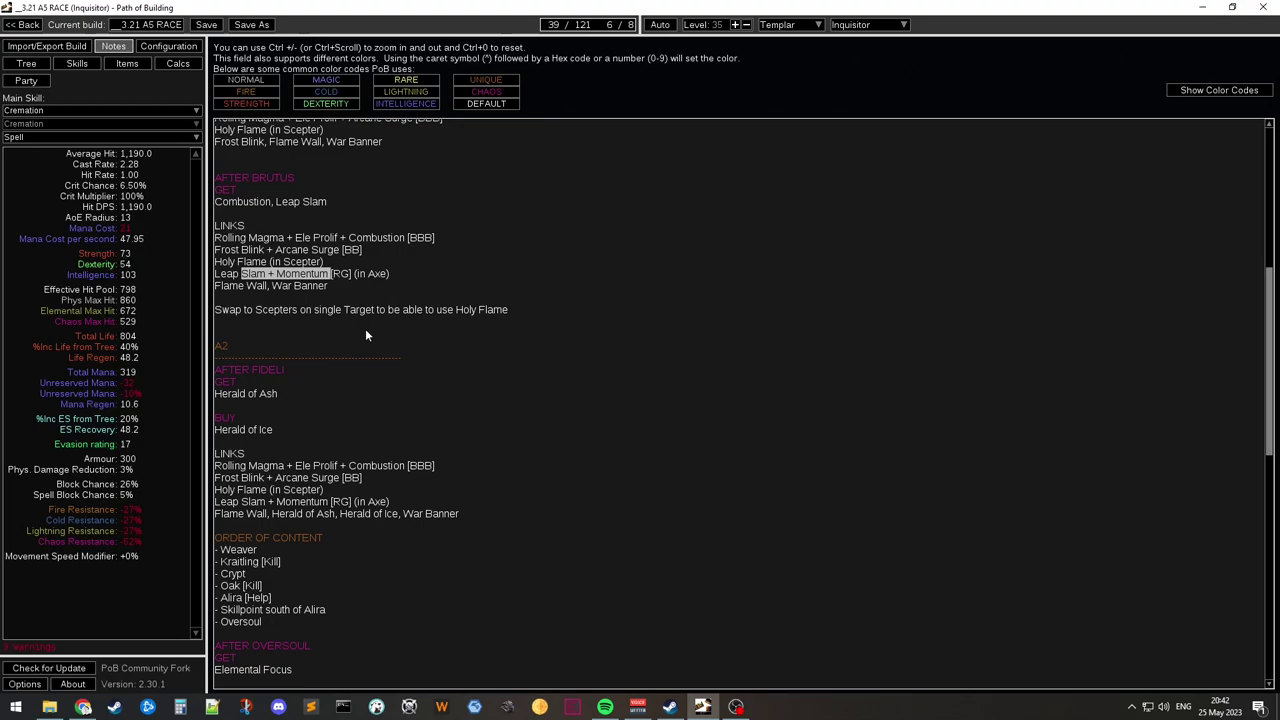
# Step: Highlight Herald of Ash and Herald of Ice in the A2 After Fideli section
pyautogui.scroll(-2, 366, 335)
pyautogui.scroll(-2, 360, 334)
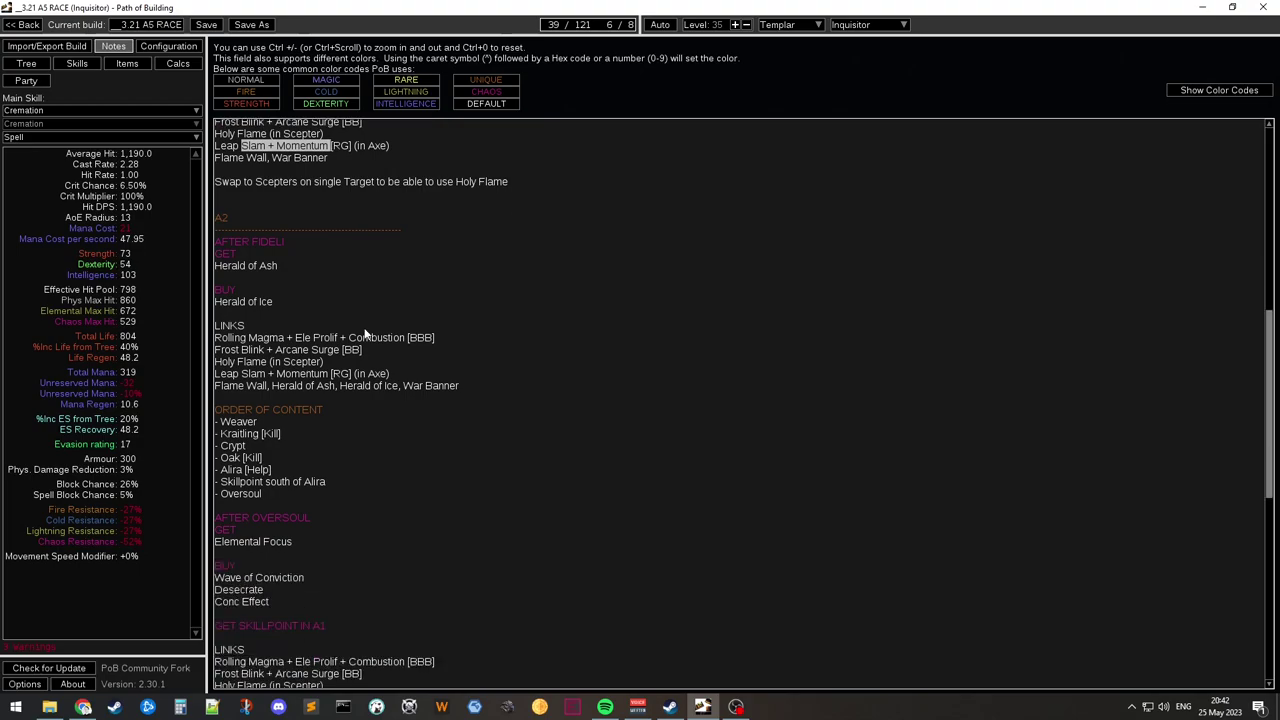
pyautogui.moveTo(249, 241); pyautogui.dragTo(316, 258)
pyautogui.click(307, 246)
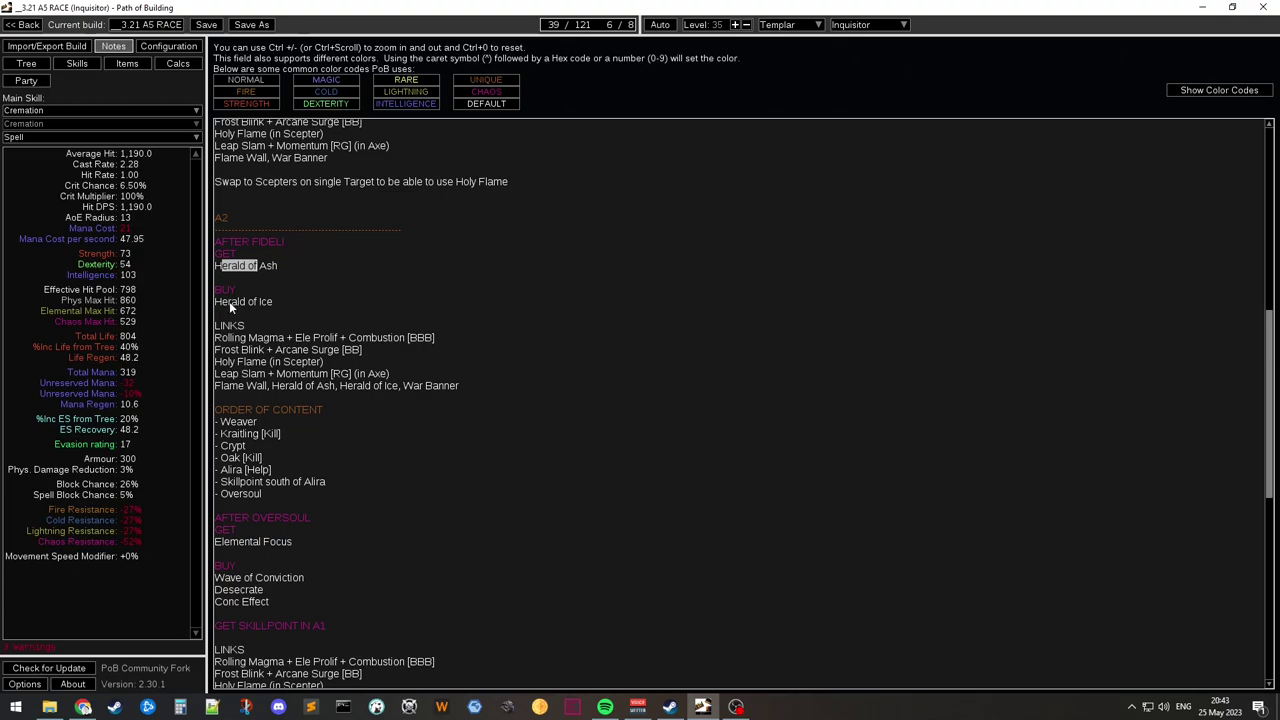
pyautogui.moveTo(229, 301); pyautogui.dragTo(299, 316)
pyautogui.click(299, 316)
pyautogui.doubleClick(277, 298)
pyautogui.click(278, 312)
# Step: Read the After Fideli links and highlight War Banner at the end of the last line
pyautogui.scroll(-2, 329, 330)
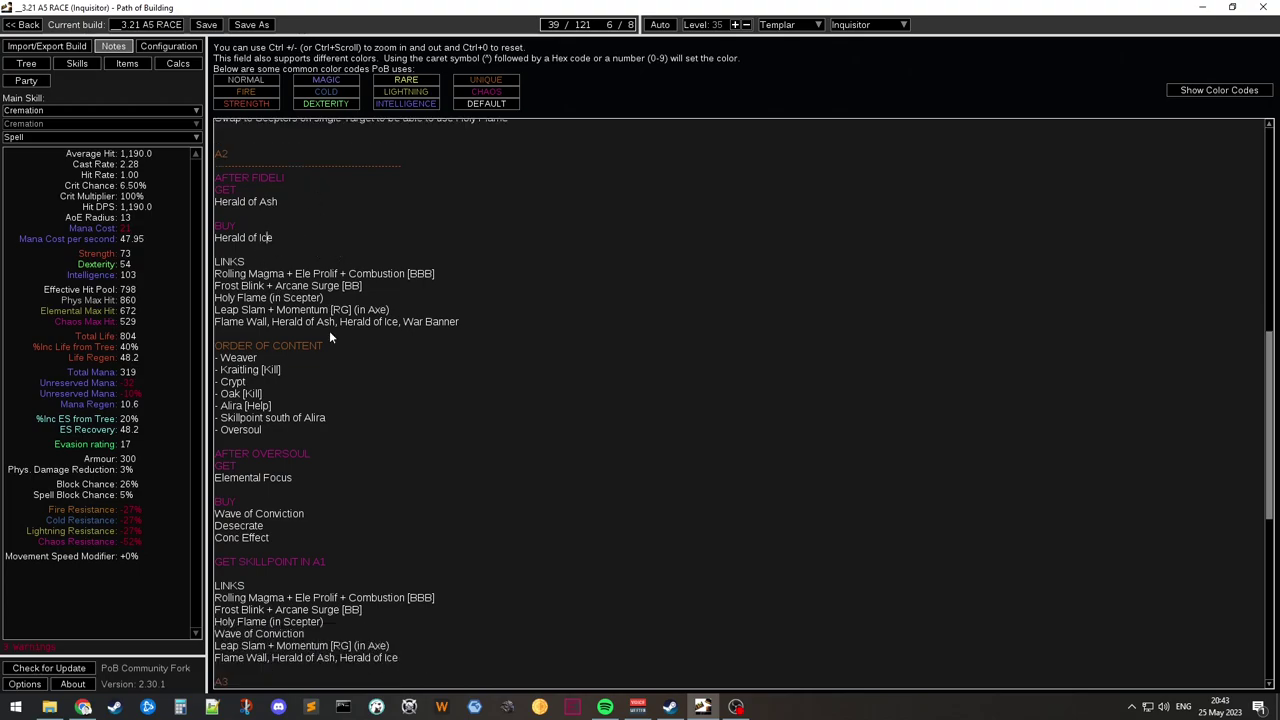
pyautogui.scroll(-1, 322, 342)
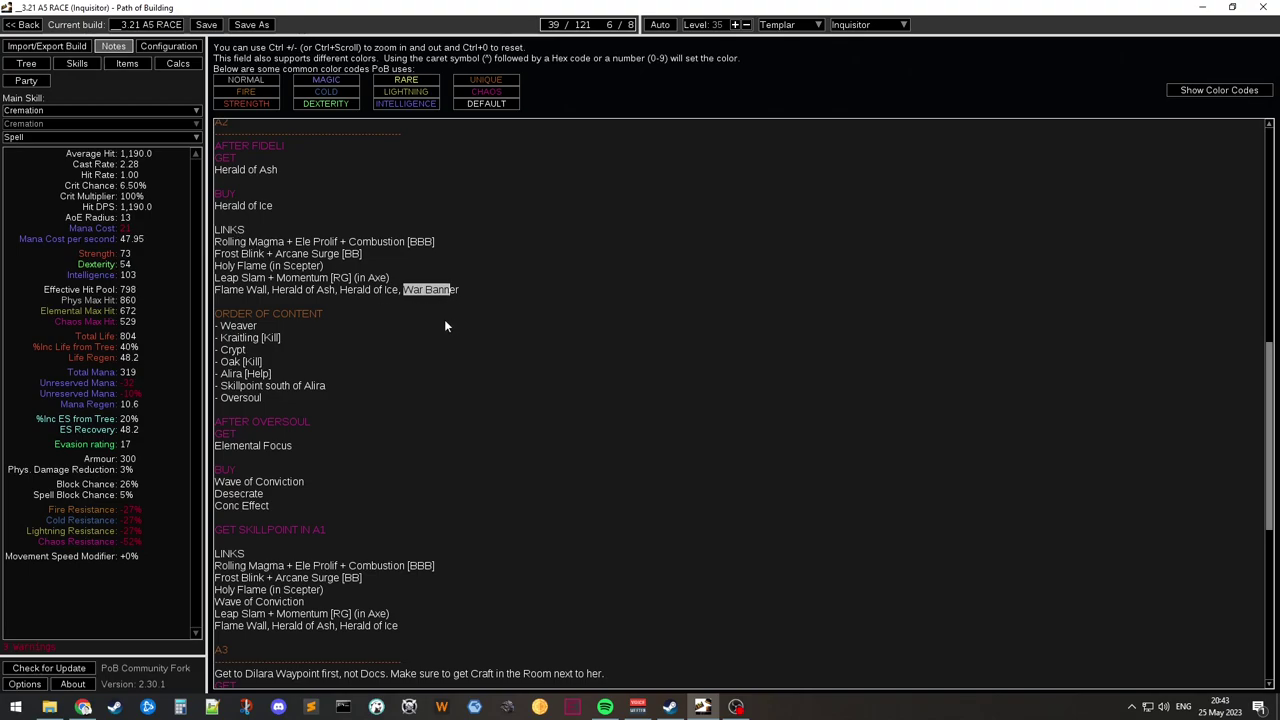
pyautogui.moveTo(465, 292); pyautogui.dragTo(407, 293)
pyautogui.scroll(-1, 400, 316)
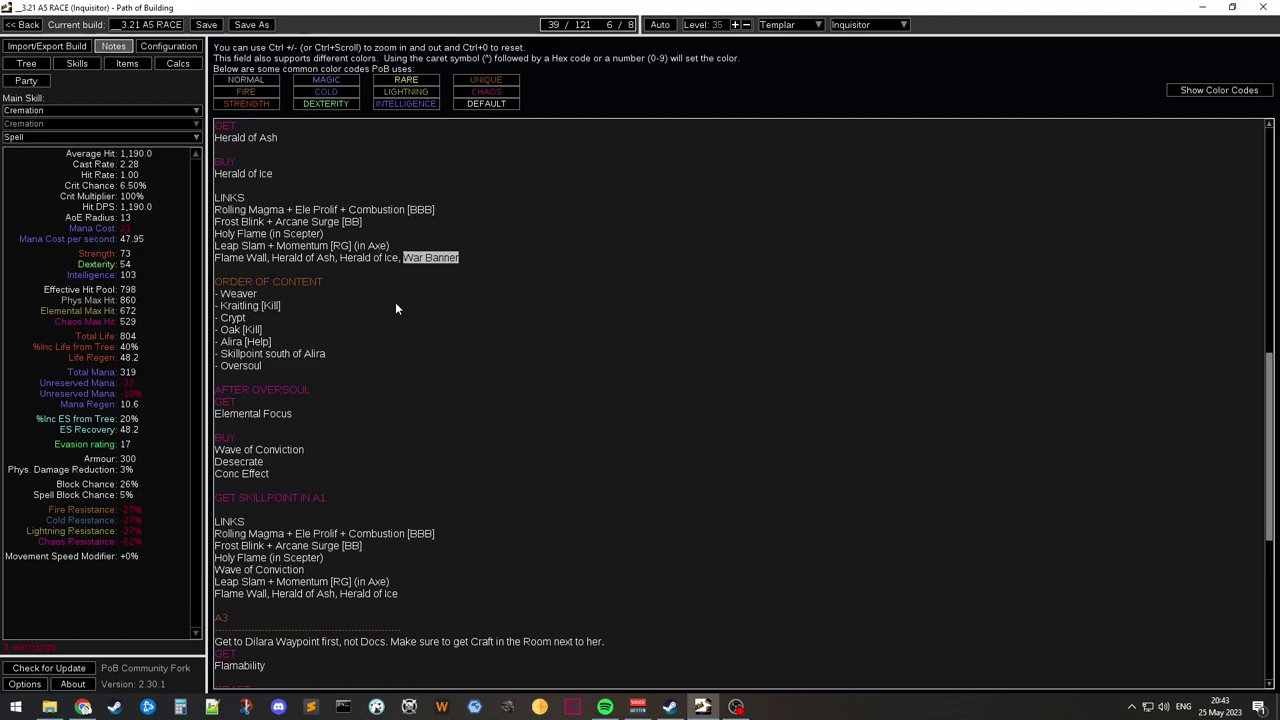
# Step: Highlight the Weaver, Kraitling, Oak and Alira entries in the A2 order of content
pyautogui.scroll(-1, 395, 309)
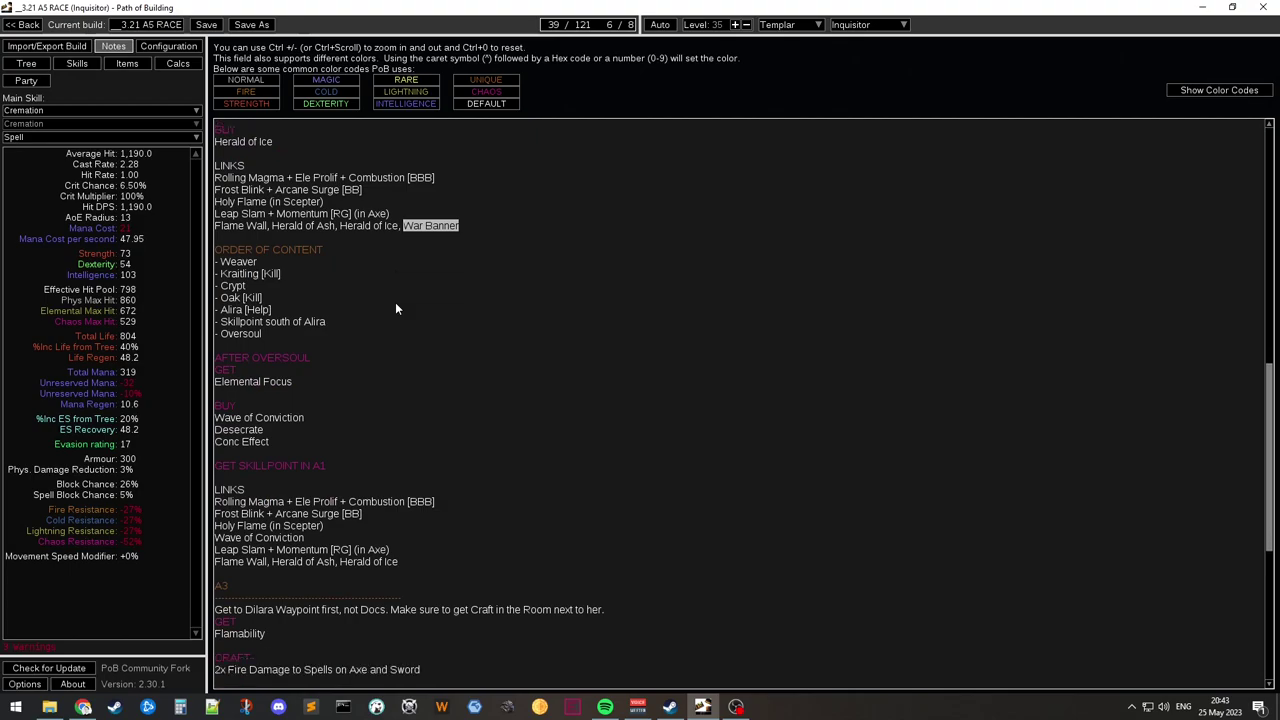
pyautogui.doubleClick(228, 262)
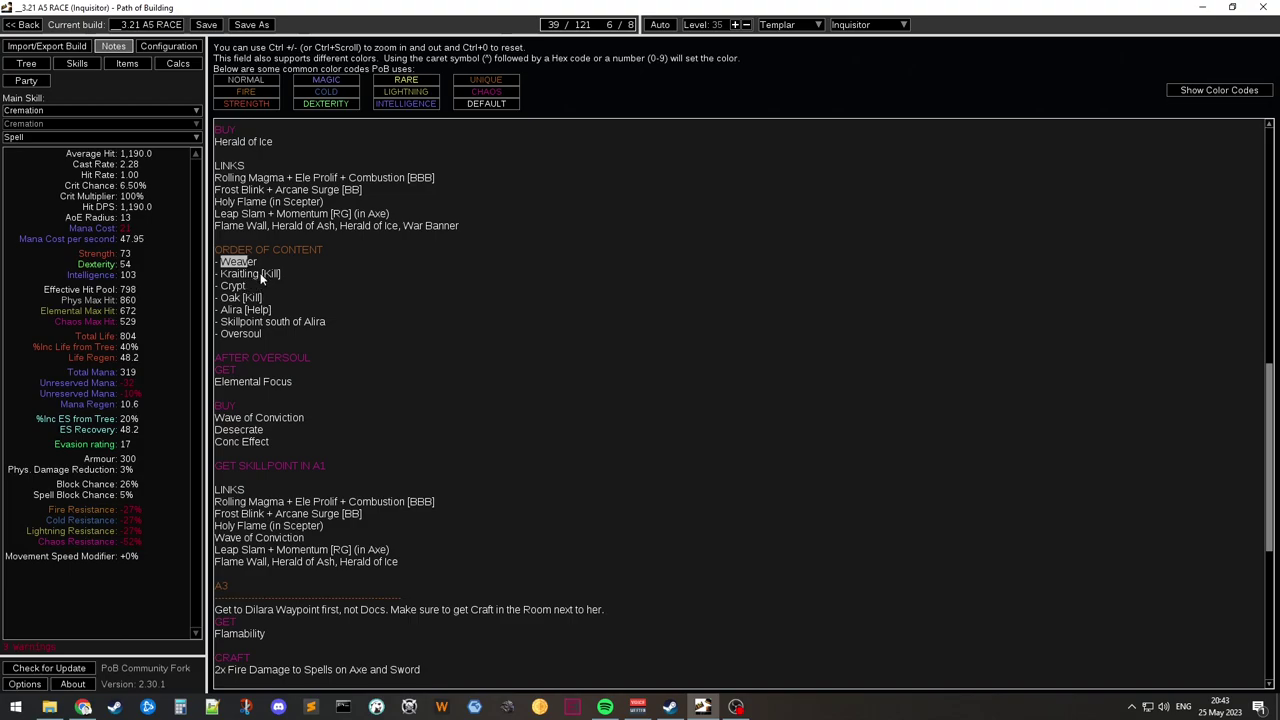
pyautogui.moveTo(222, 311); pyautogui.dragTo(276, 318)
pyautogui.click(231, 313)
pyautogui.doubleClick(238, 273)
pyautogui.moveTo(221, 299); pyautogui.dragTo(241, 298)
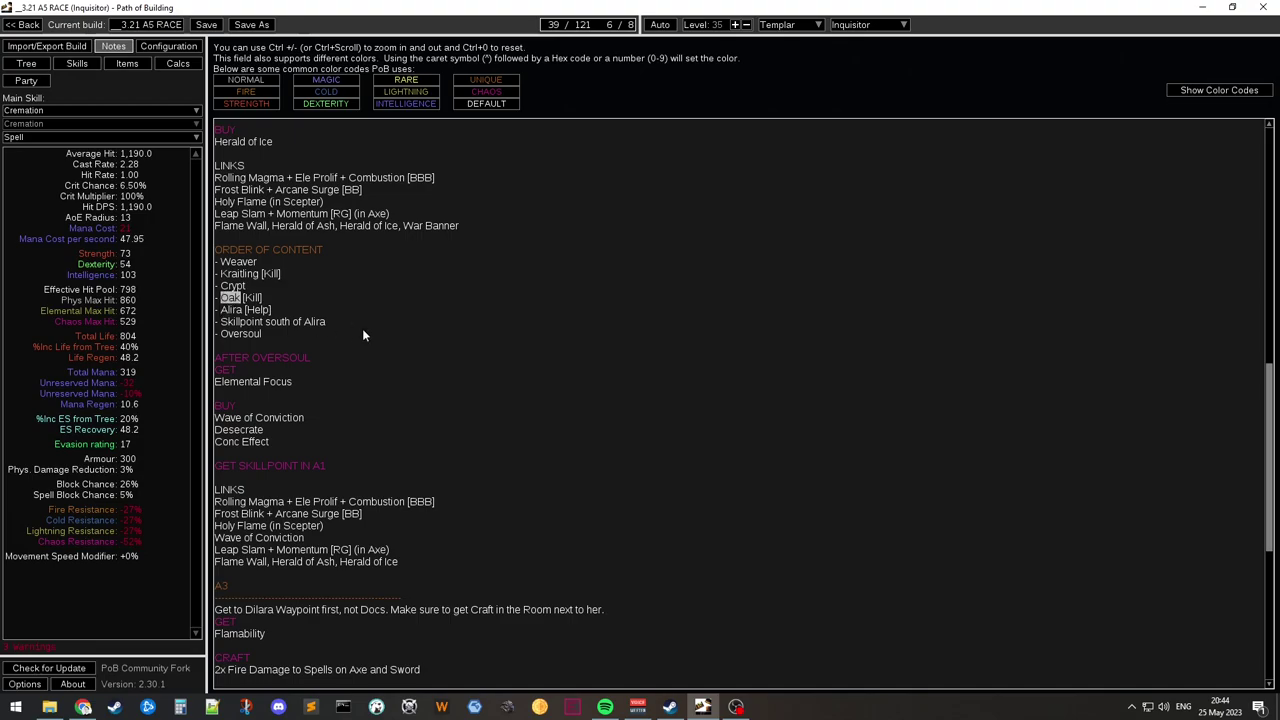
# Step: Delete the Crypt line from the A2 order of content and save the build
pyautogui.click(222, 263)
pyautogui.tripleClick(253, 290)
pyautogui.press('Delete')
pyautogui.hotkey('ctrl', 's')
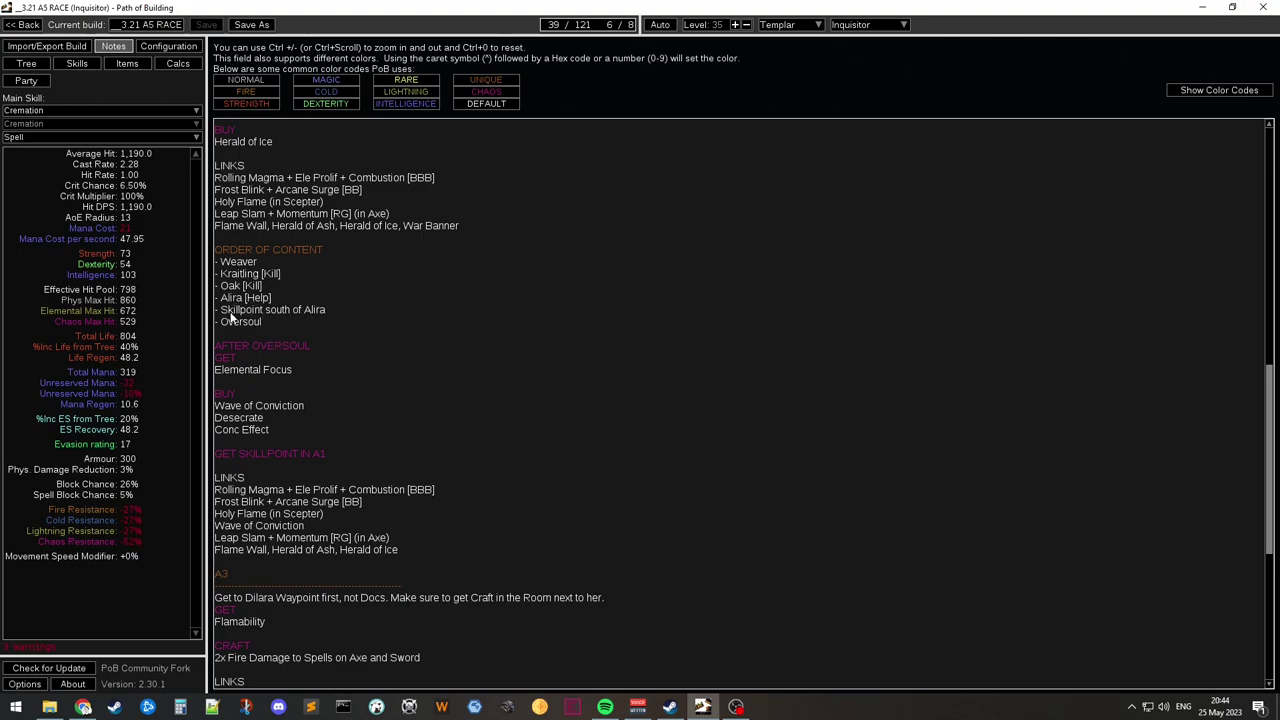
# Step: Highlight the Skillpoint south of Alira and Oversoul entries in the A2 order of content
pyautogui.moveTo(227, 310); pyautogui.dragTo(326, 310)
pyautogui.moveTo(219, 322); pyautogui.dragTo(263, 322)
# Step: Highlight Elemental Focus and the Wave of Conviction, Desecrate and Conc Effect purchases in the After Oversoul section
pyautogui.scroll(-2, 287, 343)
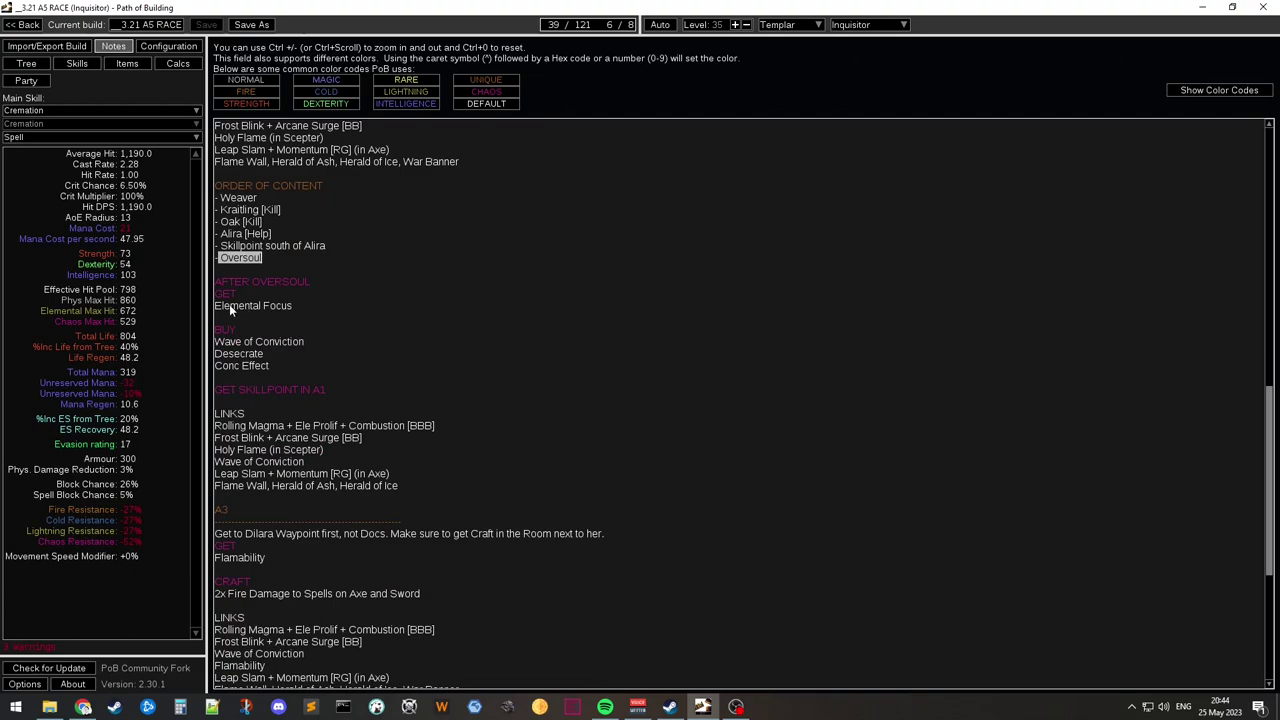
pyautogui.moveTo(229, 304); pyautogui.dragTo(291, 305)
pyautogui.scroll(-1, 342, 313)
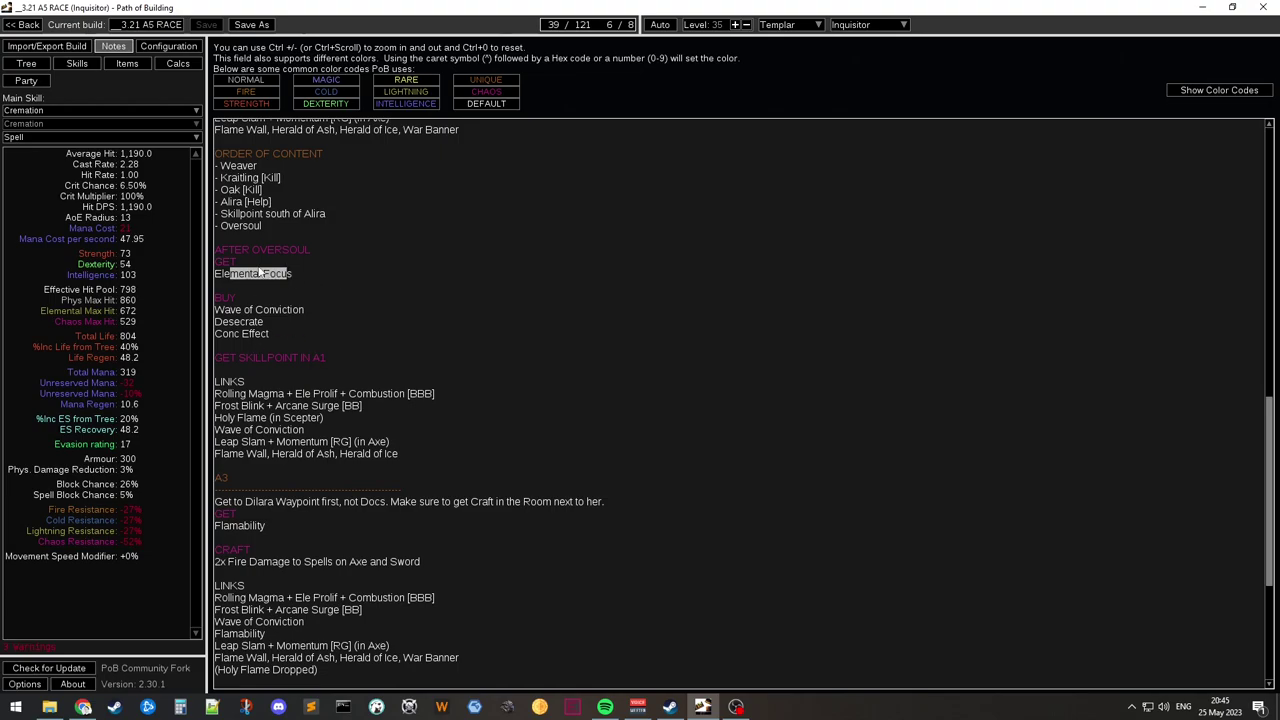
pyautogui.moveTo(275, 338); pyautogui.dragTo(214, 309)
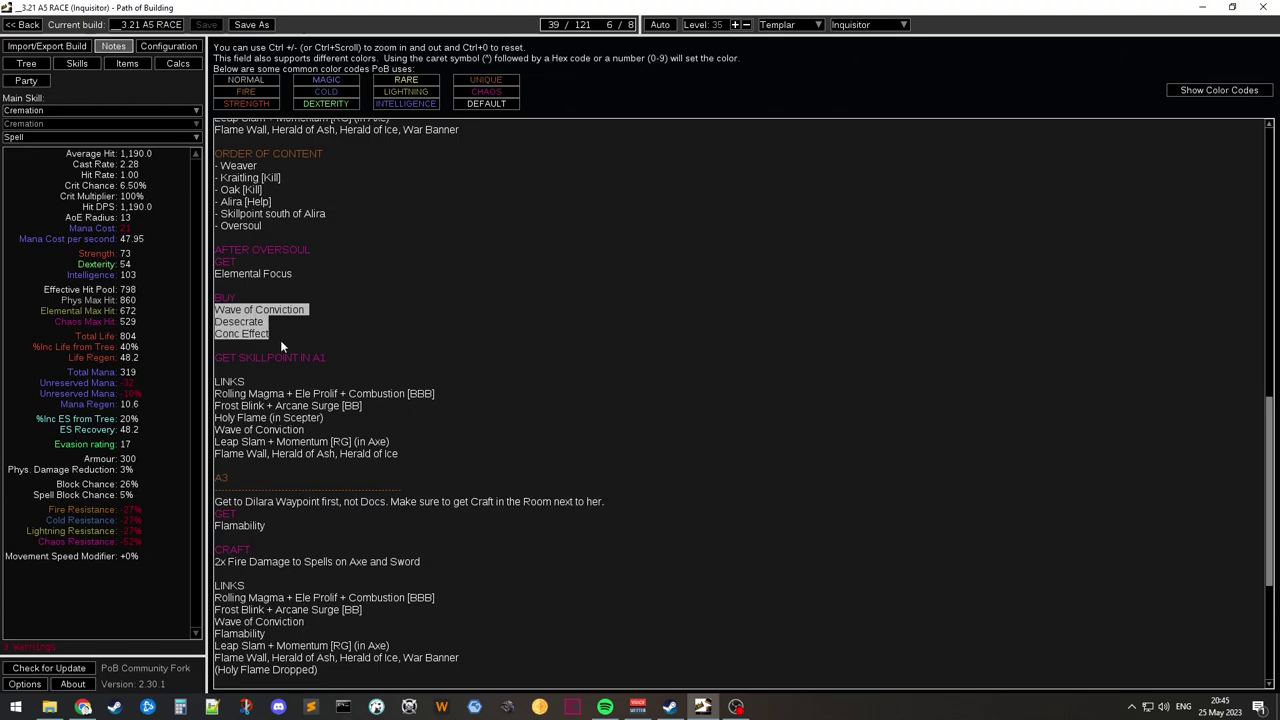
pyautogui.click(281, 340)
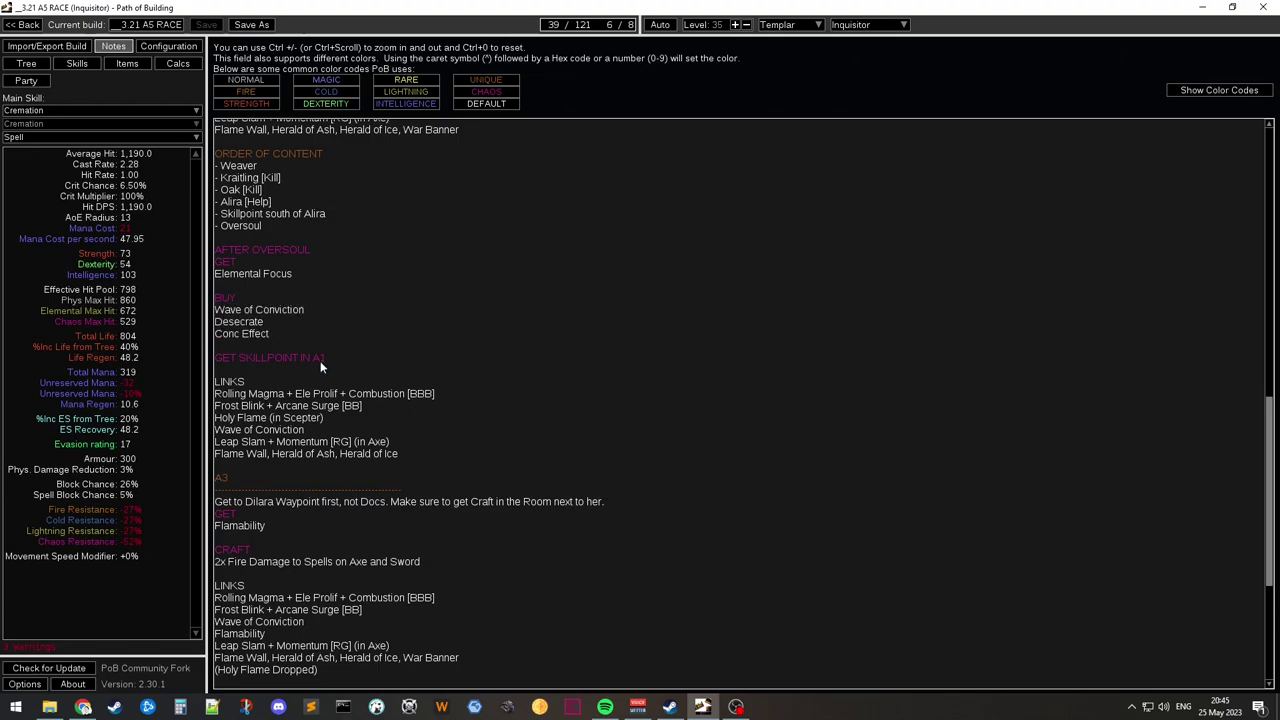
# Step: Append ", War Banner" to the Flame Wall, Herald of Ash, Herald of Ice line in the After Oversoul links and save the build
pyautogui.scroll(-1, 380, 340)
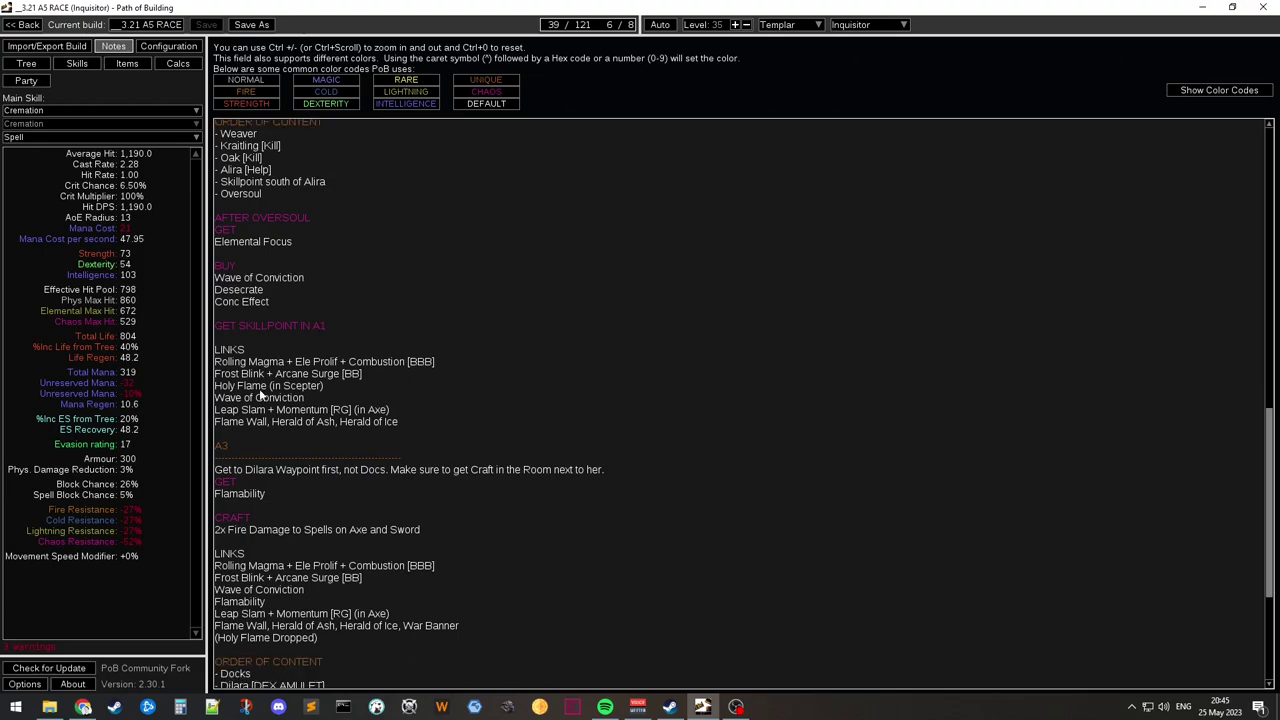
pyautogui.click(418, 426)
pyautogui.write(', War Banner')
pyautogui.hotkey('ctrl', 's')
# Step: Highlight the Holy Flame (in Scepter) line above Wave of Conviction in the After Oversoul links
pyautogui.click(493, 409)
pyautogui.moveTo(214, 384); pyautogui.dragTo(276, 399)
pyautogui.click(276, 399)
pyautogui.scroll(-2, 310, 415)
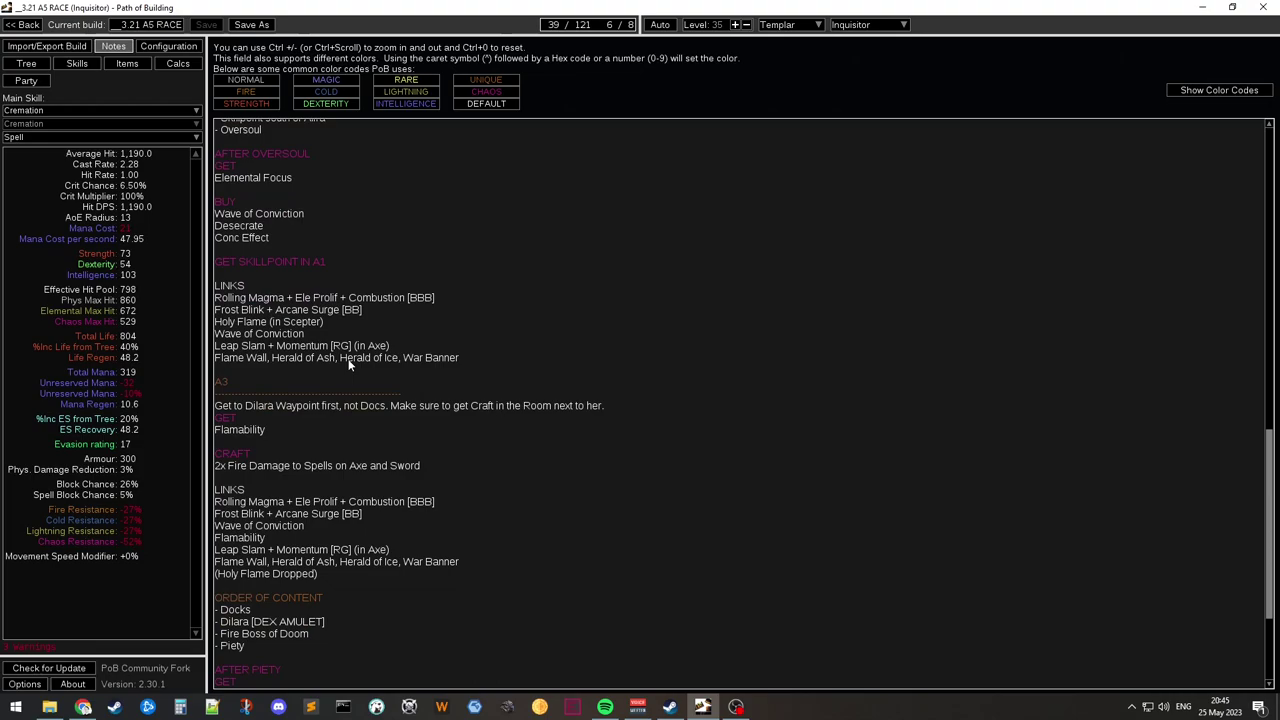
# Step: Read the opening A3 note, highlighting the instruction to get to Dilara Waypoint first
pyautogui.scroll(-2, 348, 360)
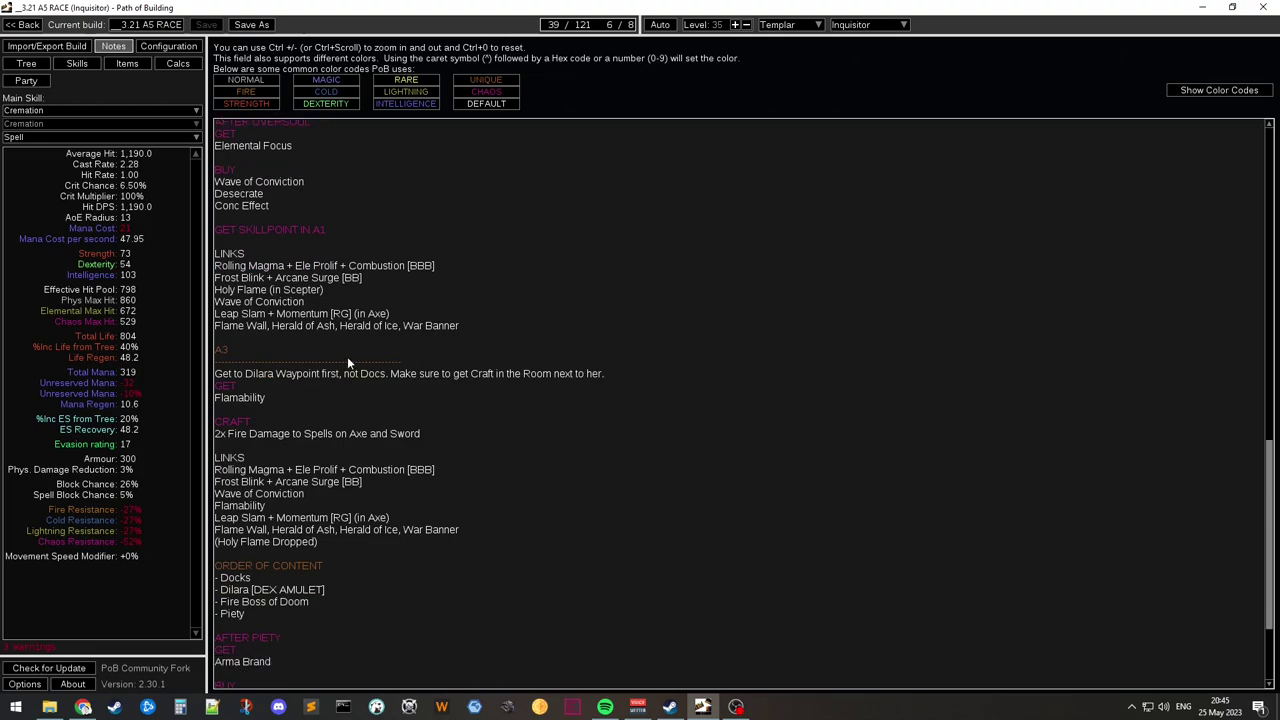
pyautogui.scroll(-2, 395, 337)
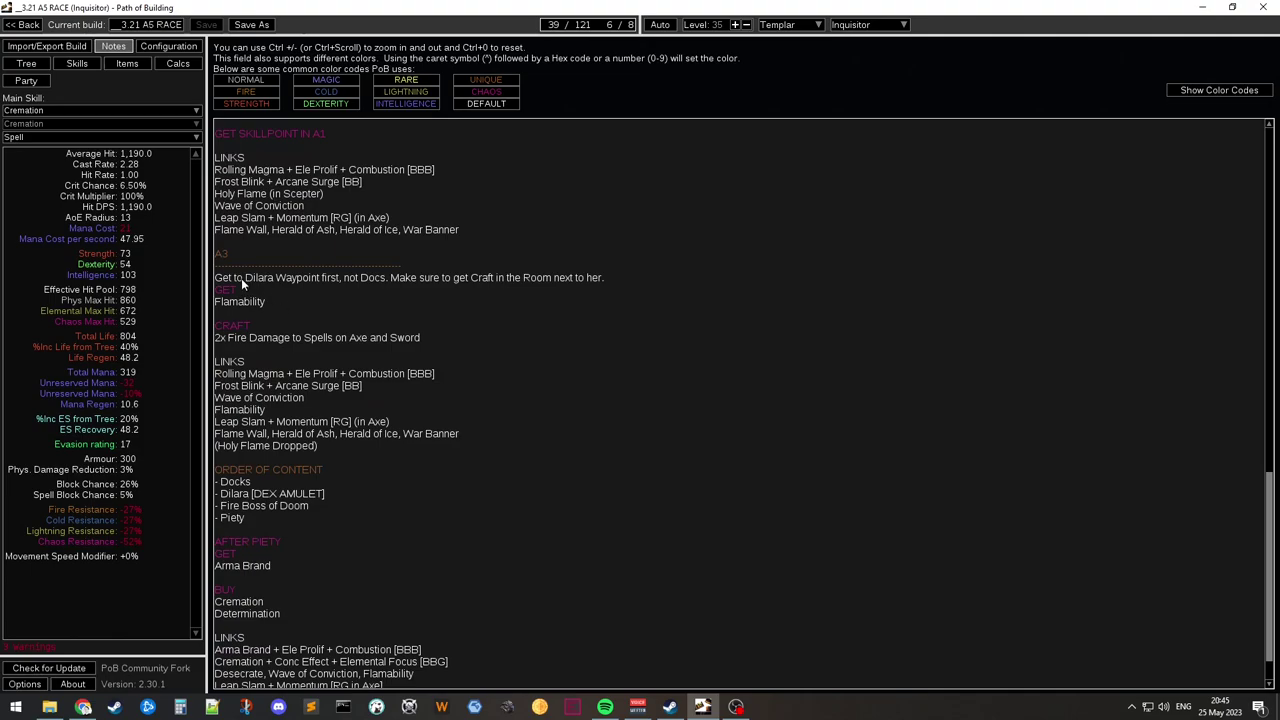
pyautogui.moveTo(241, 282); pyautogui.dragTo(326, 302)
pyautogui.scroll(-1, 380, 343)
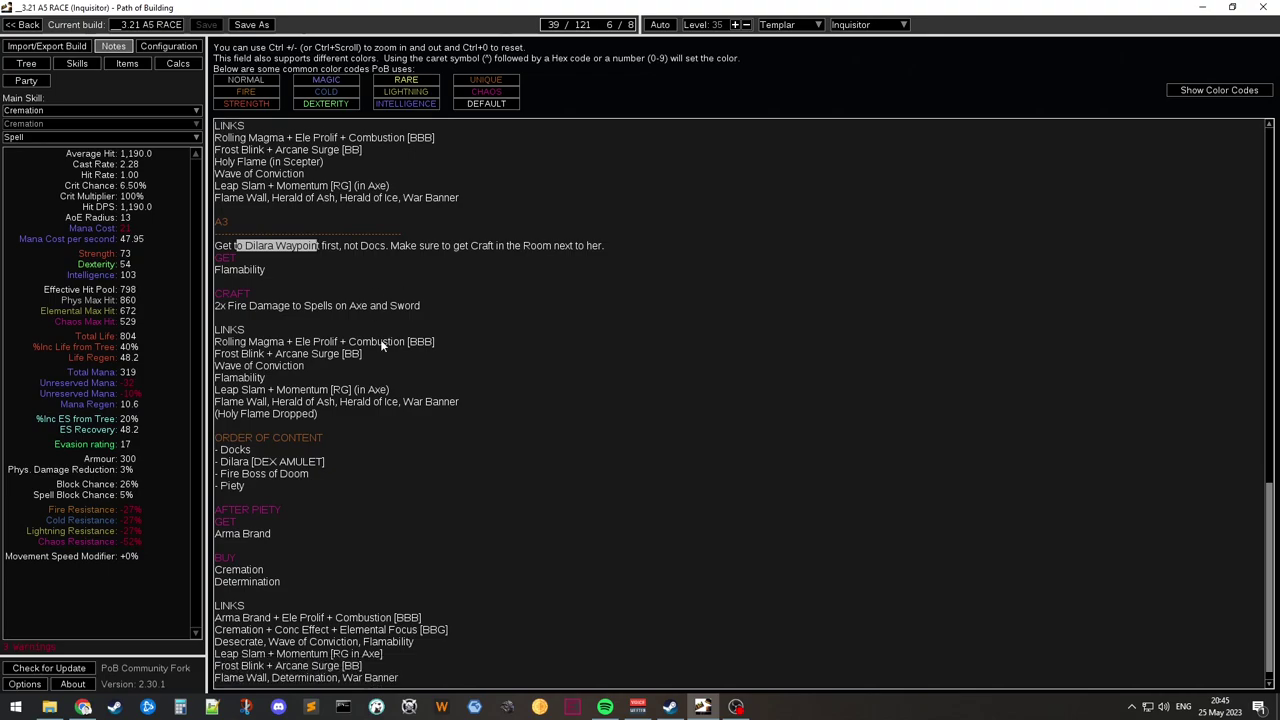
# Step: Highlight Flamability, the craft in the room next to Dilara, and the 2x Fire Damage to Spells craft on Axe and Sword
pyautogui.doubleClick(262, 269)
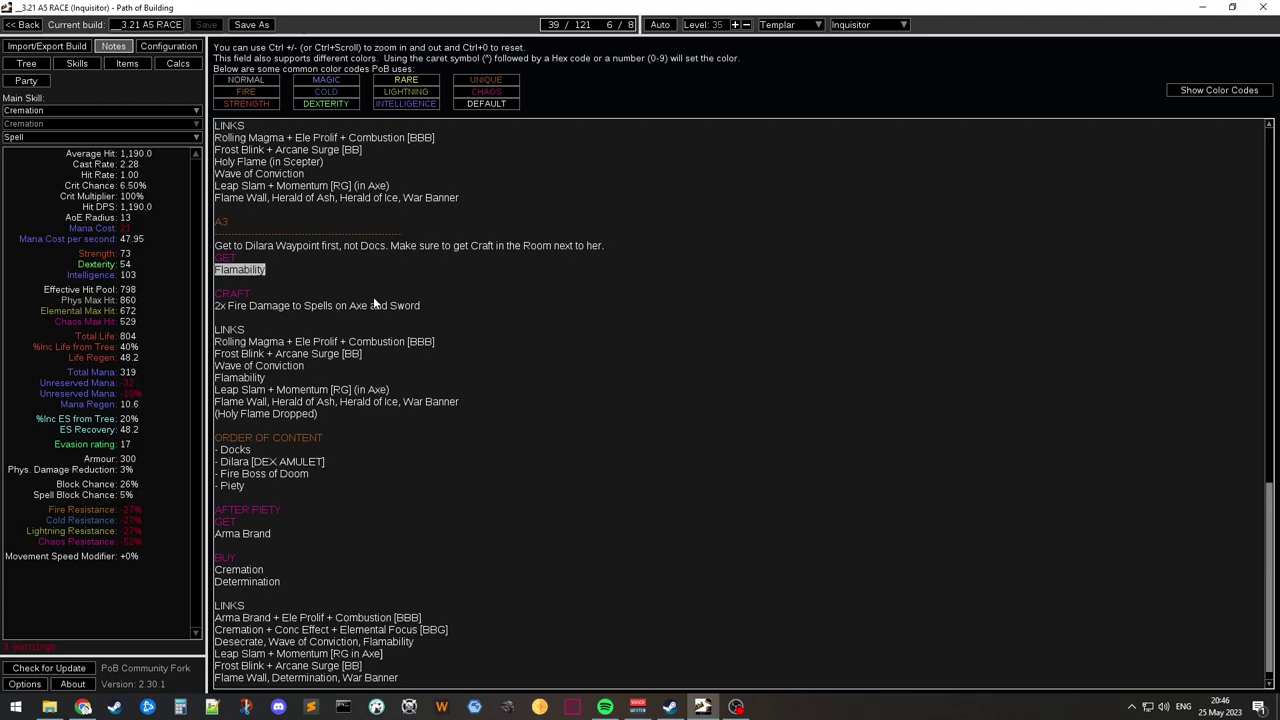
pyautogui.moveTo(548, 246); pyautogui.dragTo(568, 246)
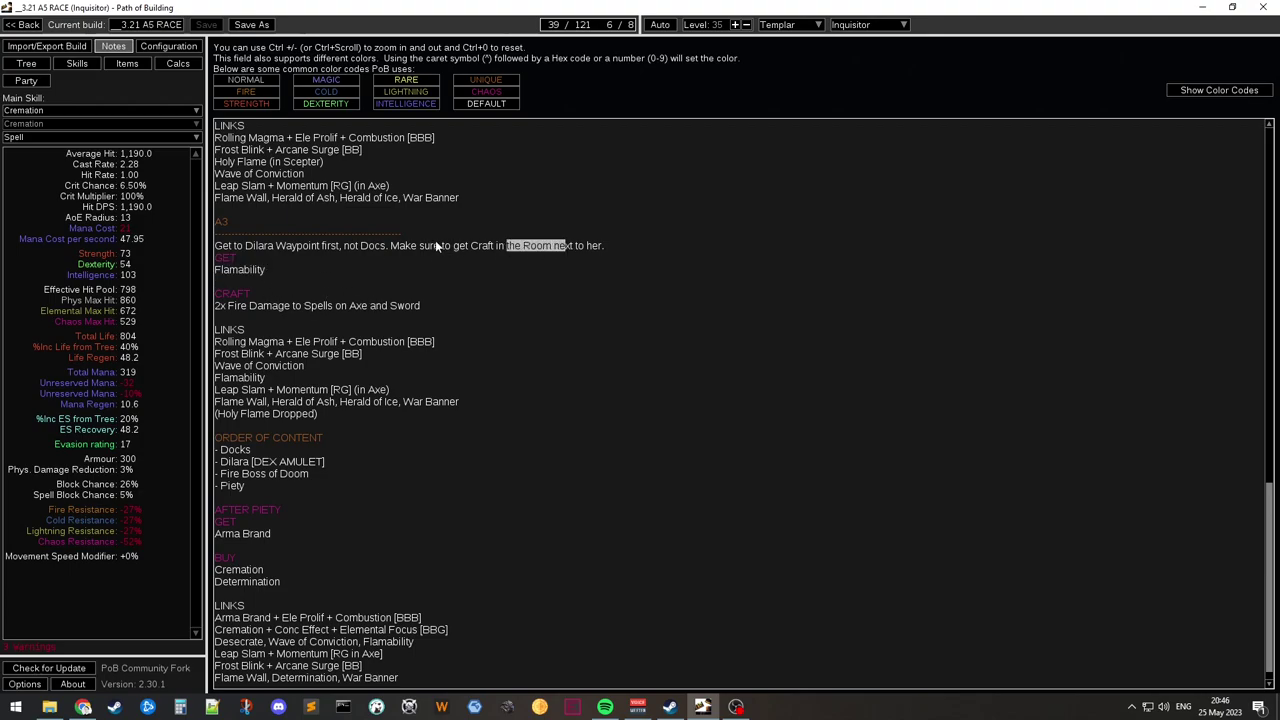
pyautogui.moveTo(443, 246); pyautogui.dragTo(589, 247)
pyautogui.moveTo(220, 305); pyautogui.dragTo(359, 314)
pyautogui.click(457, 321)
pyautogui.moveTo(410, 245); pyautogui.dragTo(587, 247)
pyautogui.moveTo(250, 306); pyautogui.dragTo(417, 306)
pyautogui.click(430, 318)
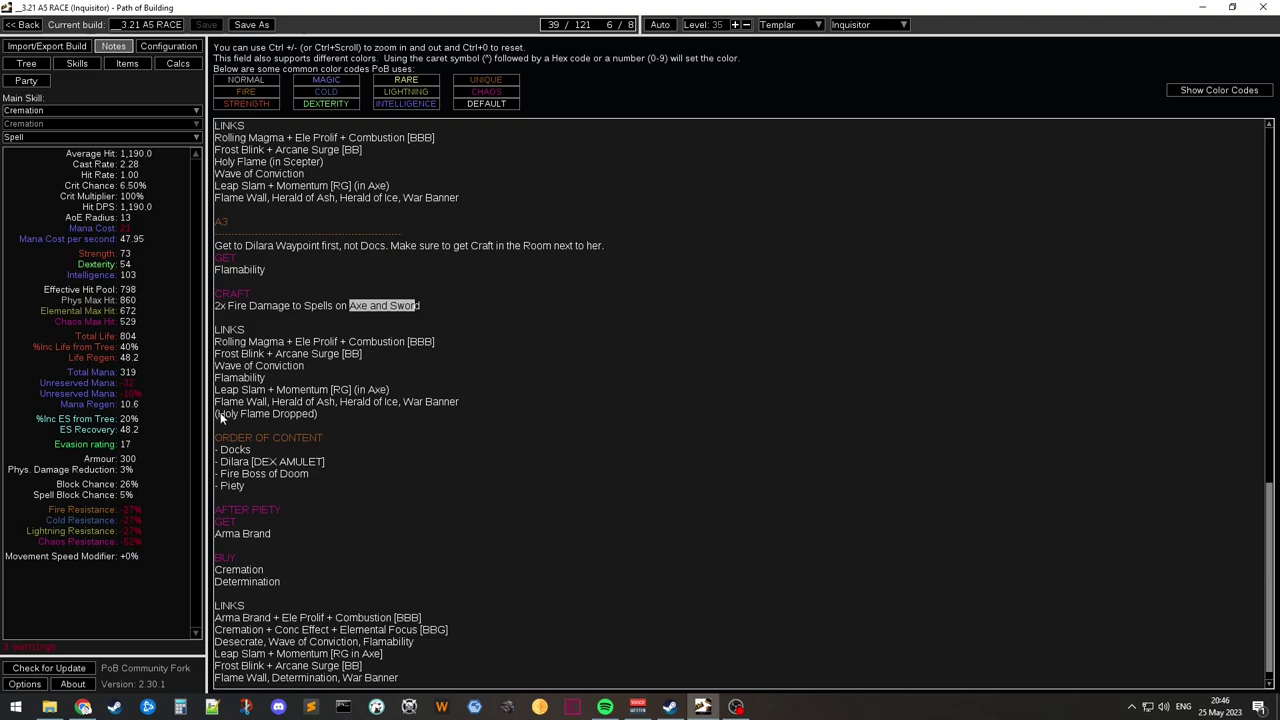
# Step: Highlight (Holy Flame Dropped), Arma Brand under After Piety, and Fire Boss of Doom in the A3 order of content
pyautogui.moveTo(216, 413); pyautogui.dragTo(318, 413)
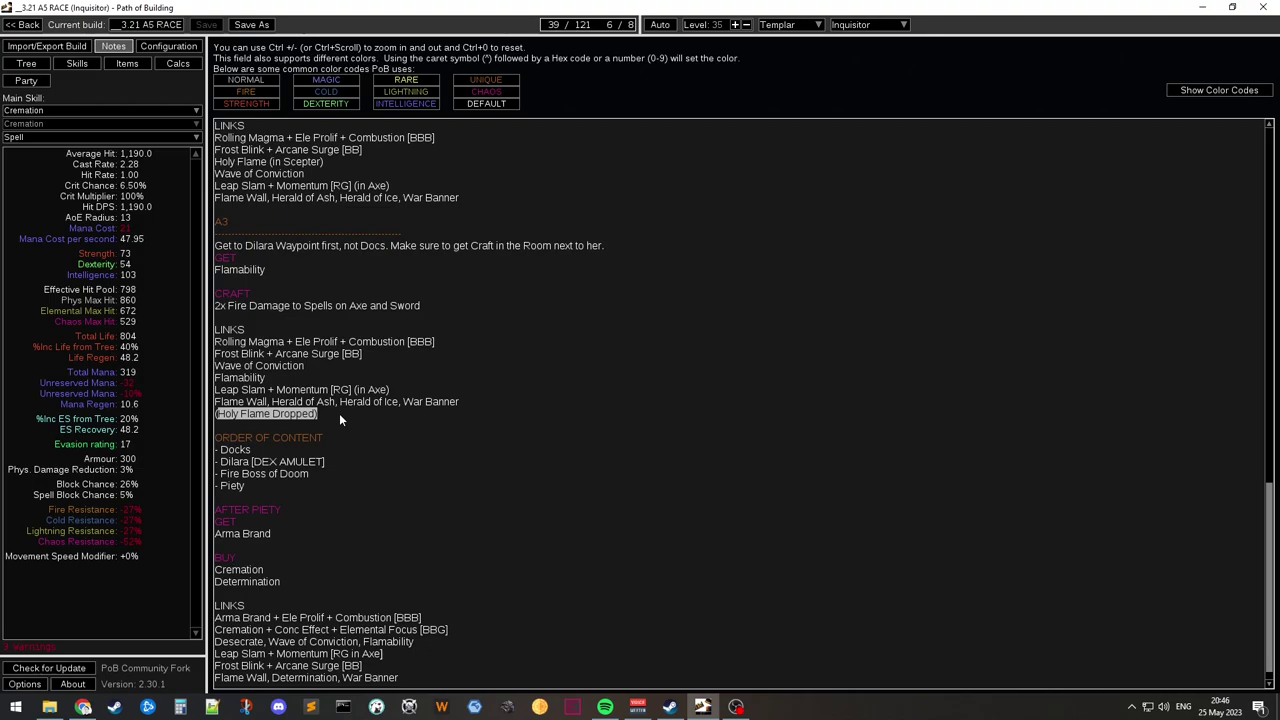
pyautogui.scroll(-1, 339, 413)
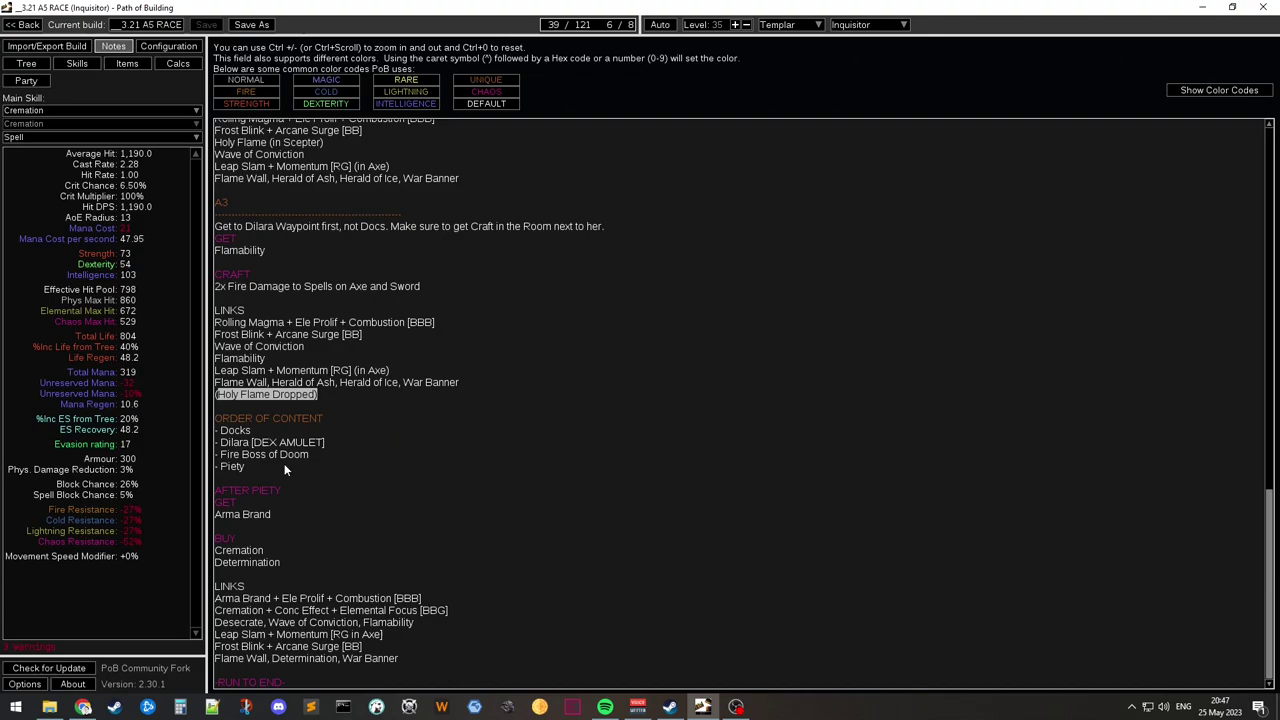
pyautogui.moveTo(215, 514); pyautogui.dragTo(324, 516)
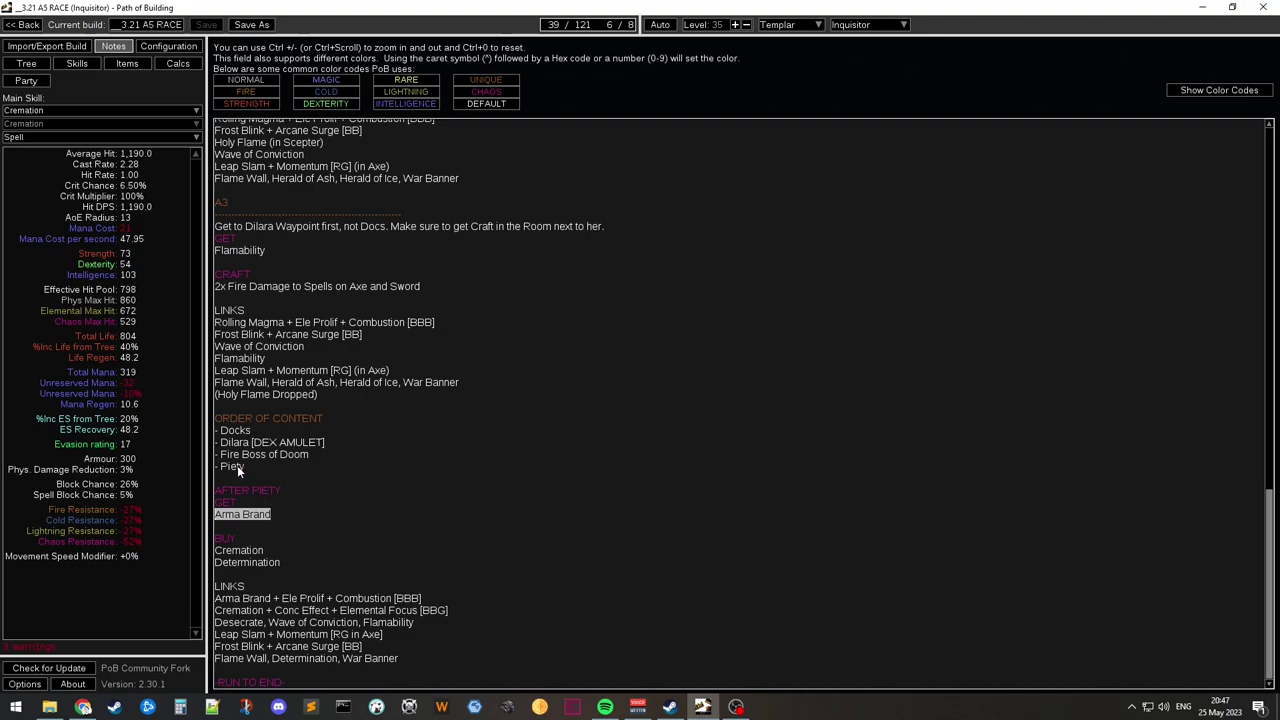
pyautogui.moveTo(220, 455); pyautogui.dragTo(317, 455)
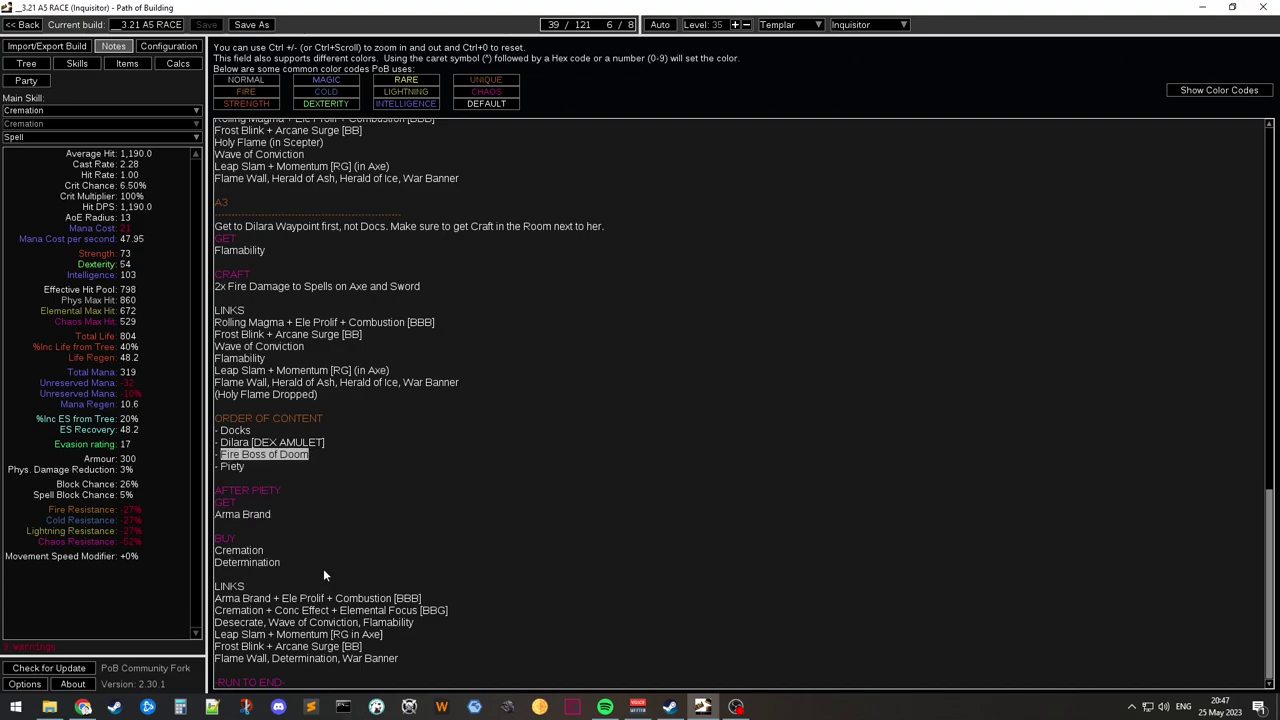
pyautogui.click(435, 600)
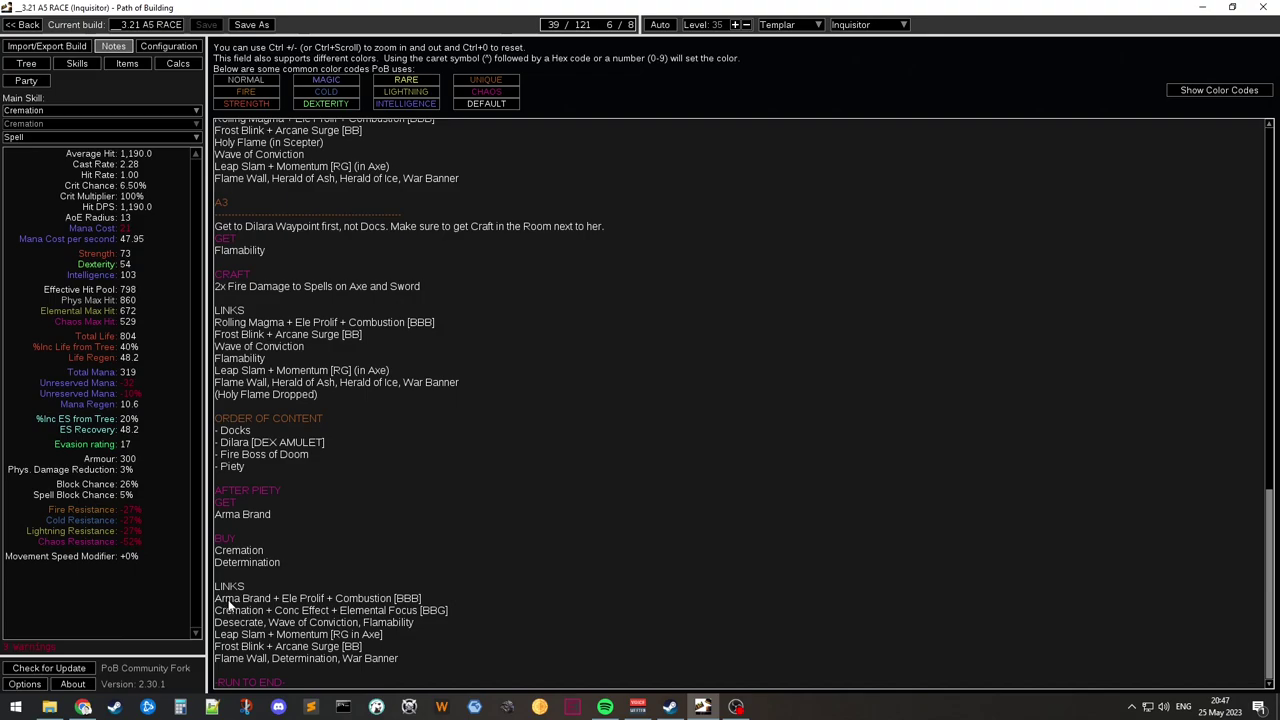
# Step: Highlight Arma Brand, the Cremation + Conc Effect + Elemental Focus link, Desecrate, Wave of Conviction and Flamability in the After Piety links
pyautogui.moveTo(224, 600); pyautogui.dragTo(270, 598)
pyautogui.moveTo(221, 613); pyautogui.dragTo(432, 616)
pyautogui.doubleClick(255, 624)
pyautogui.doubleClick(320, 626)
pyautogui.doubleClick(388, 623)
# Step: Highlight the Leap Slam + Momentum and Frost Blink + Arcane Surge links and Determination in the After Piety links
pyautogui.moveTo(241, 634); pyautogui.dragTo(364, 635)
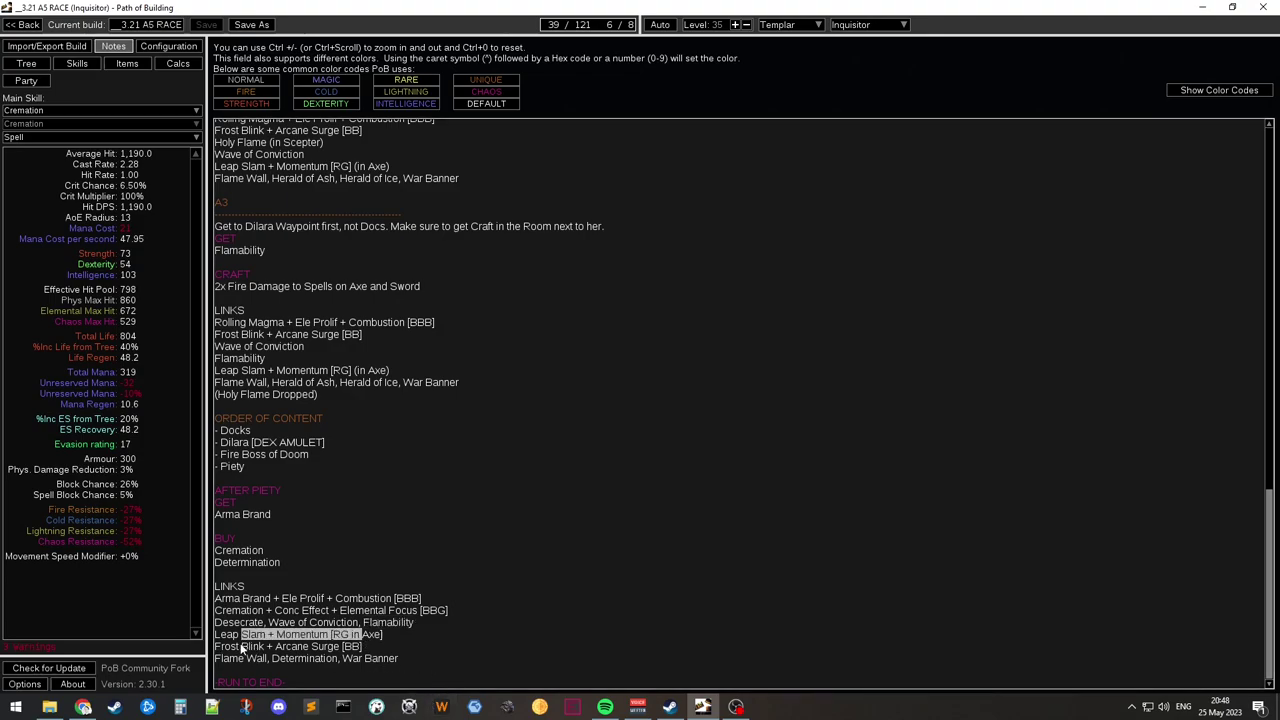
pyautogui.moveTo(241, 646); pyautogui.dragTo(362, 647)
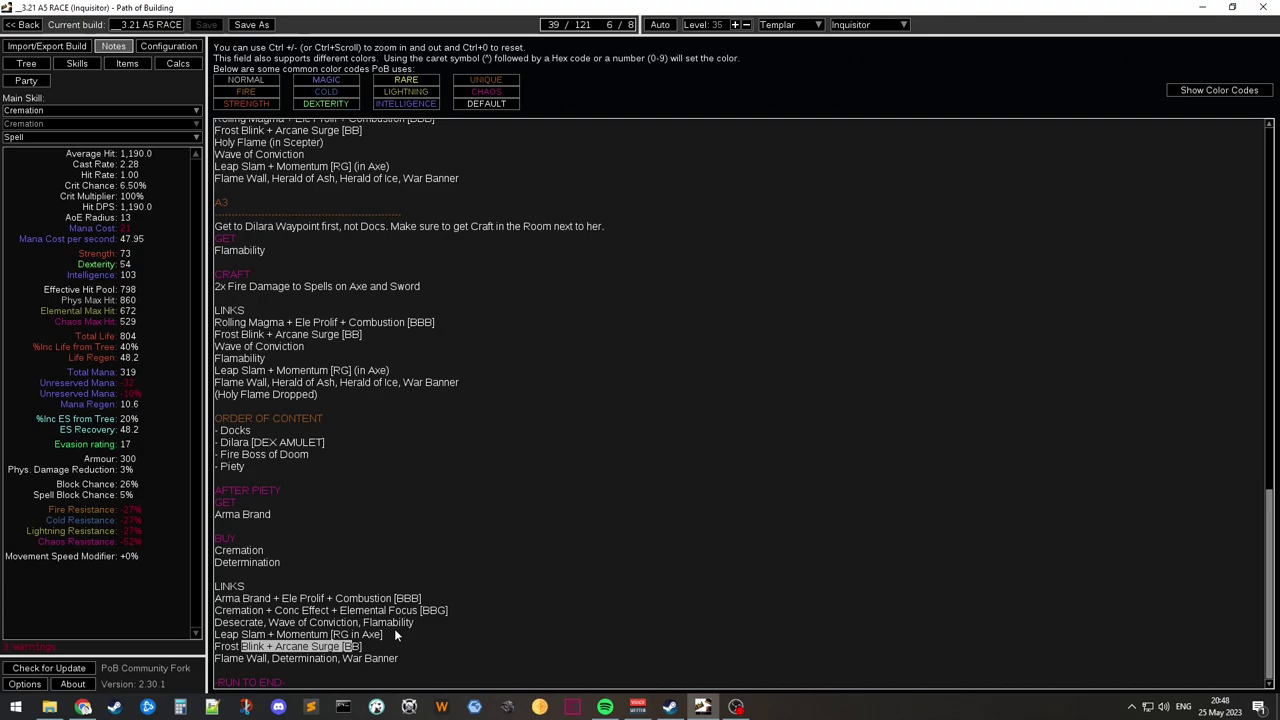
pyautogui.doubleClick(289, 659)
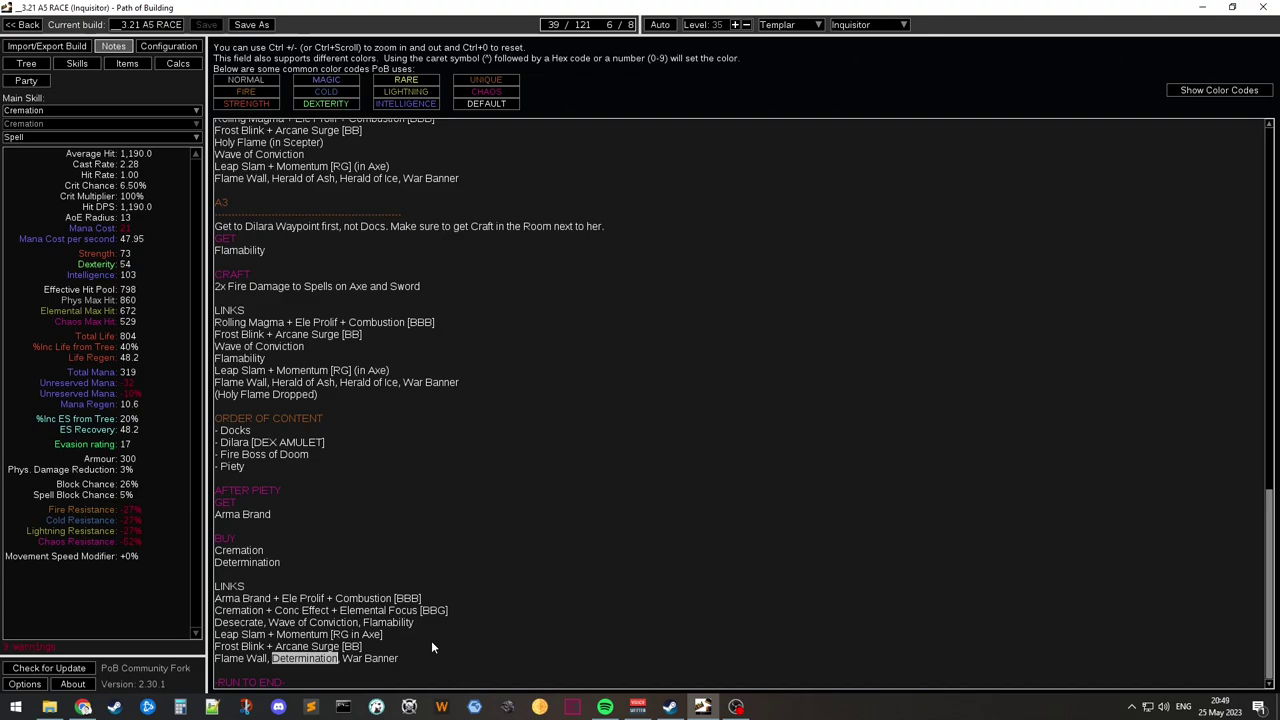
pyautogui.click(338, 516)
# Step: Inspect the Whalebone Rapier and Jade Amulet equipped in the leveling item set
pyautogui.scroll(6, 374, 371)
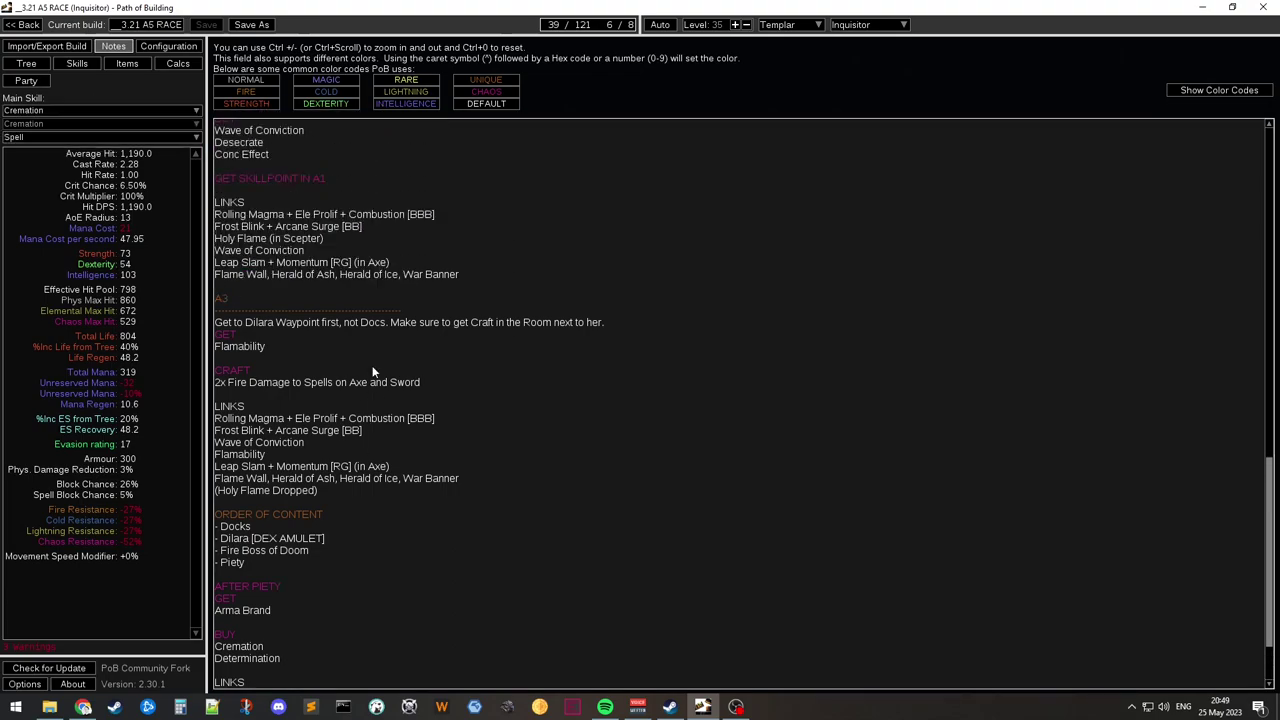
pyautogui.moveTo(1266, 482); pyautogui.dragTo(1237, 176)
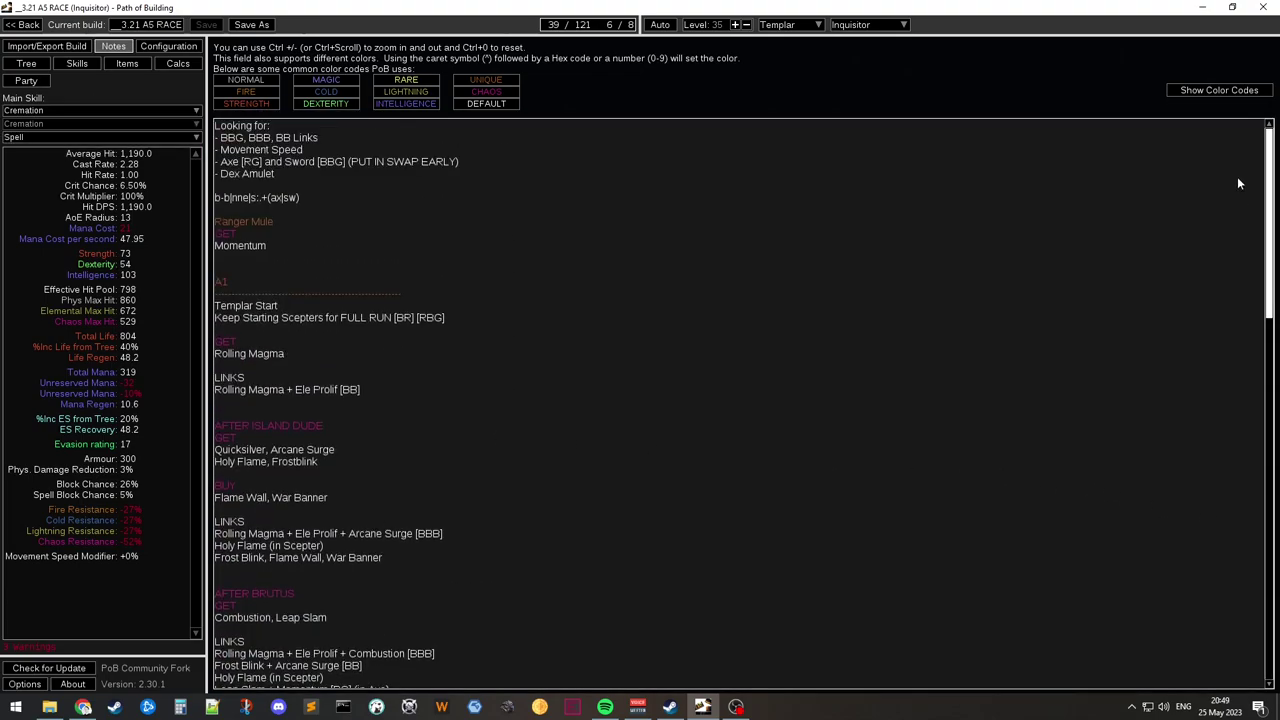
pyautogui.click(113, 65)
pyautogui.moveTo(379, 100)
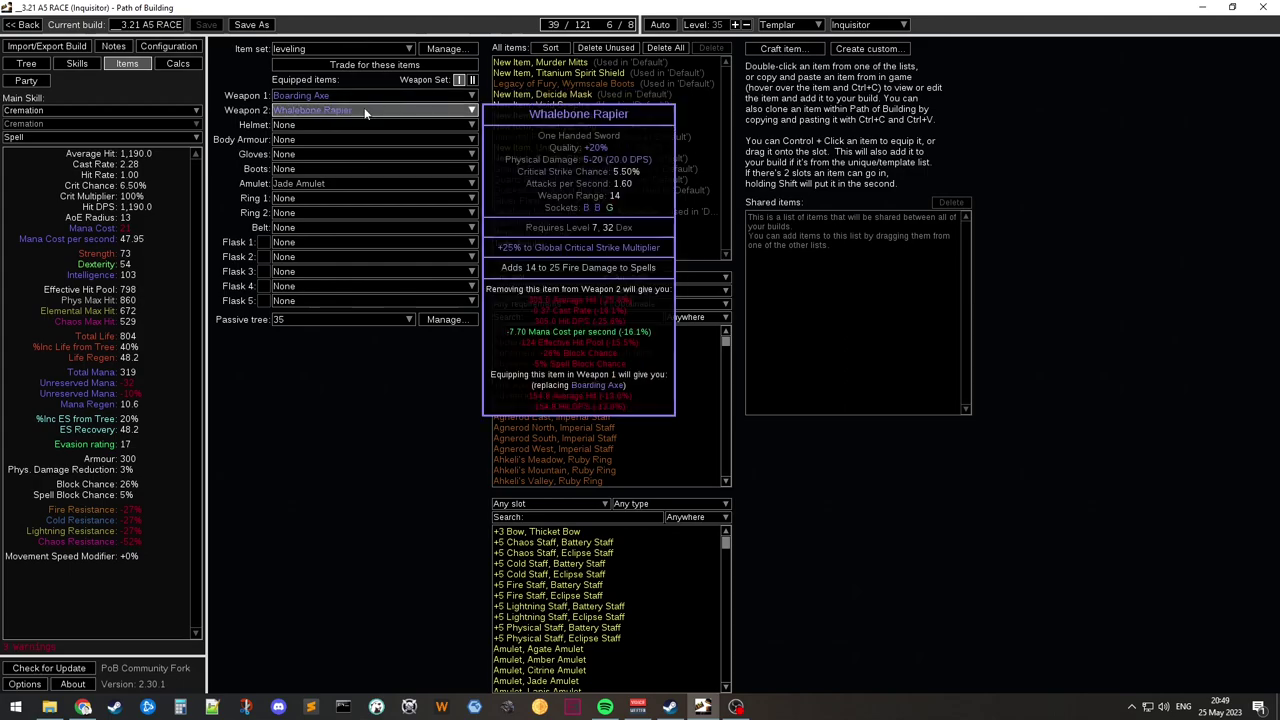
pyautogui.moveTo(316, 184)
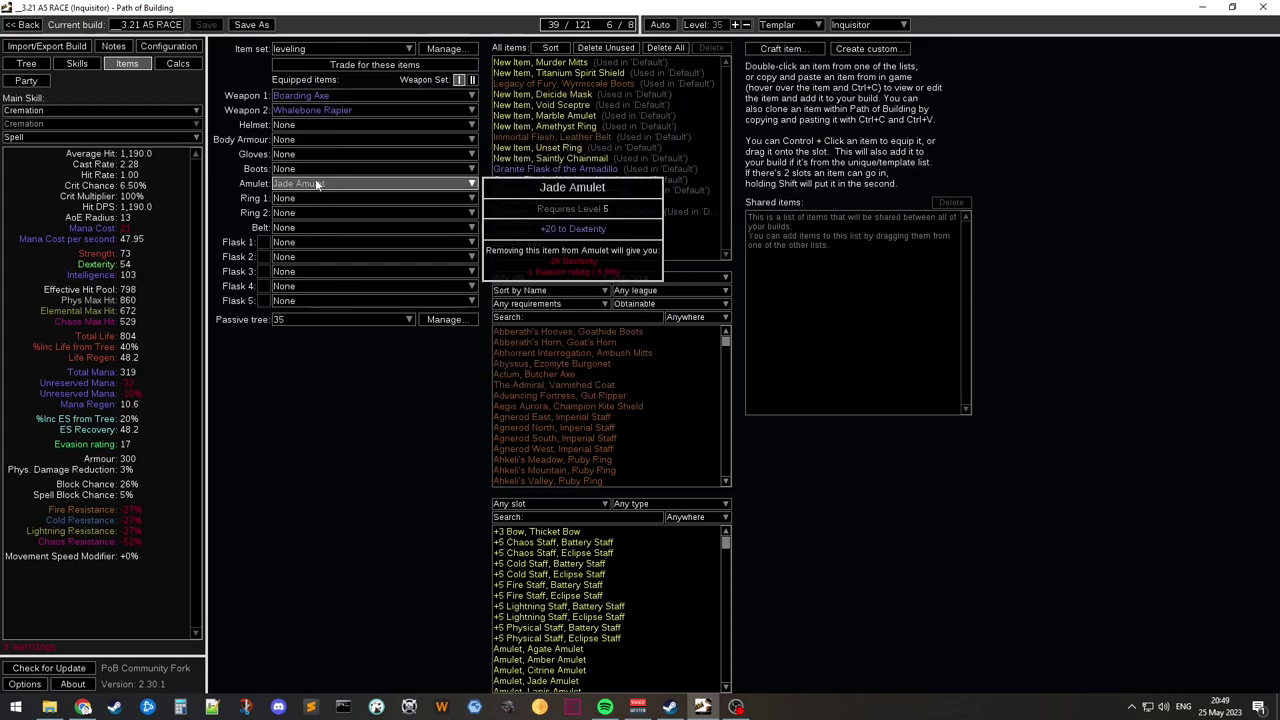
# Step: Review the Cremation, aura and Armageddon Brand socket groups in the early skill set
pyautogui.click(84, 65)
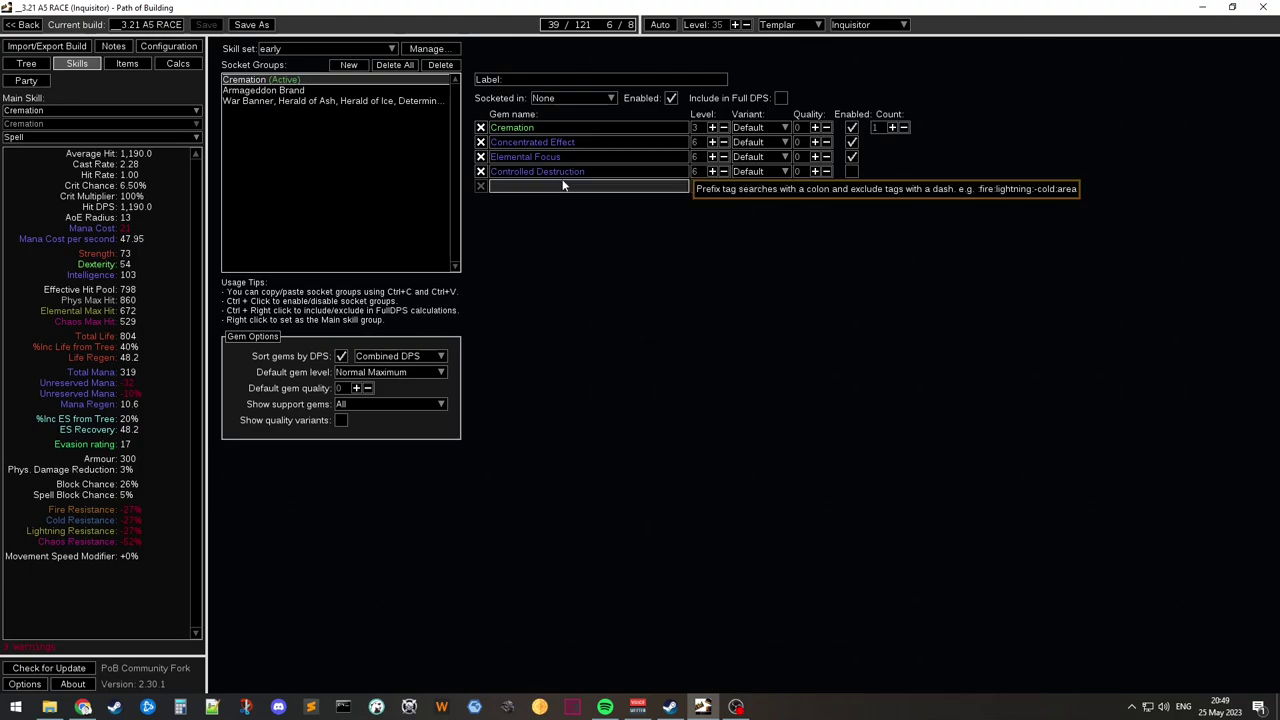
pyautogui.moveTo(575, 178)
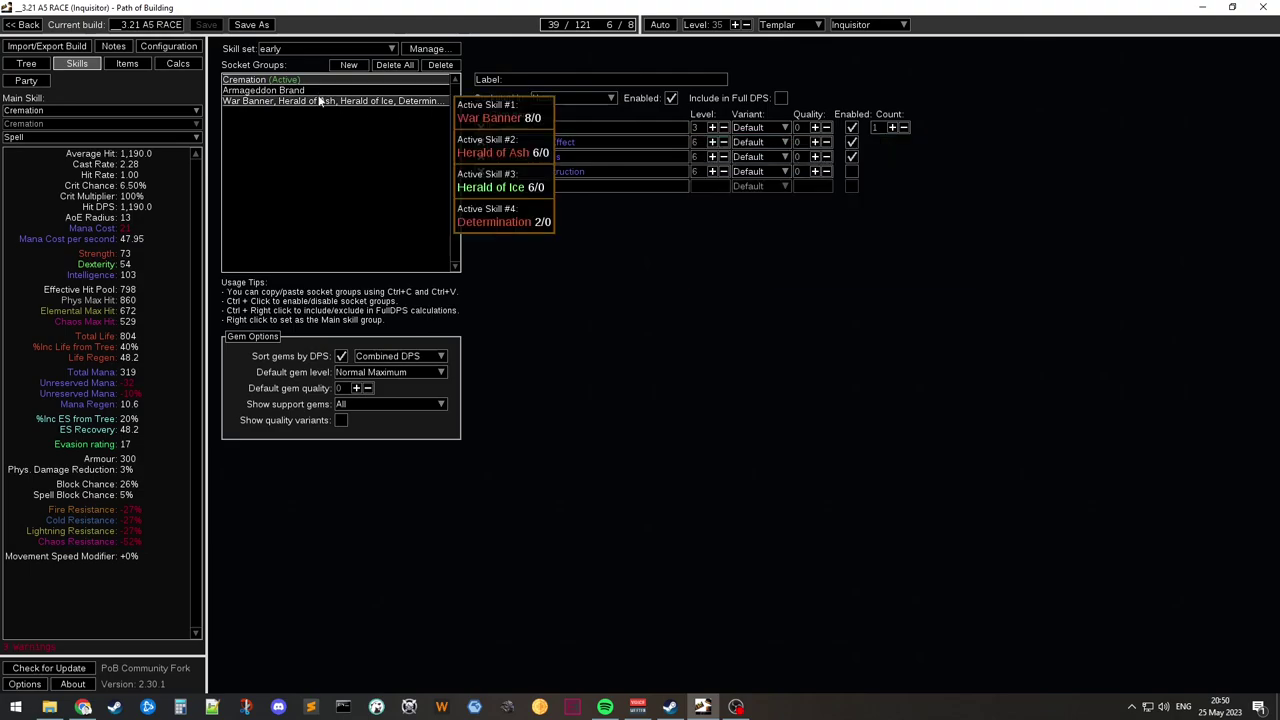
pyautogui.click(268, 90)
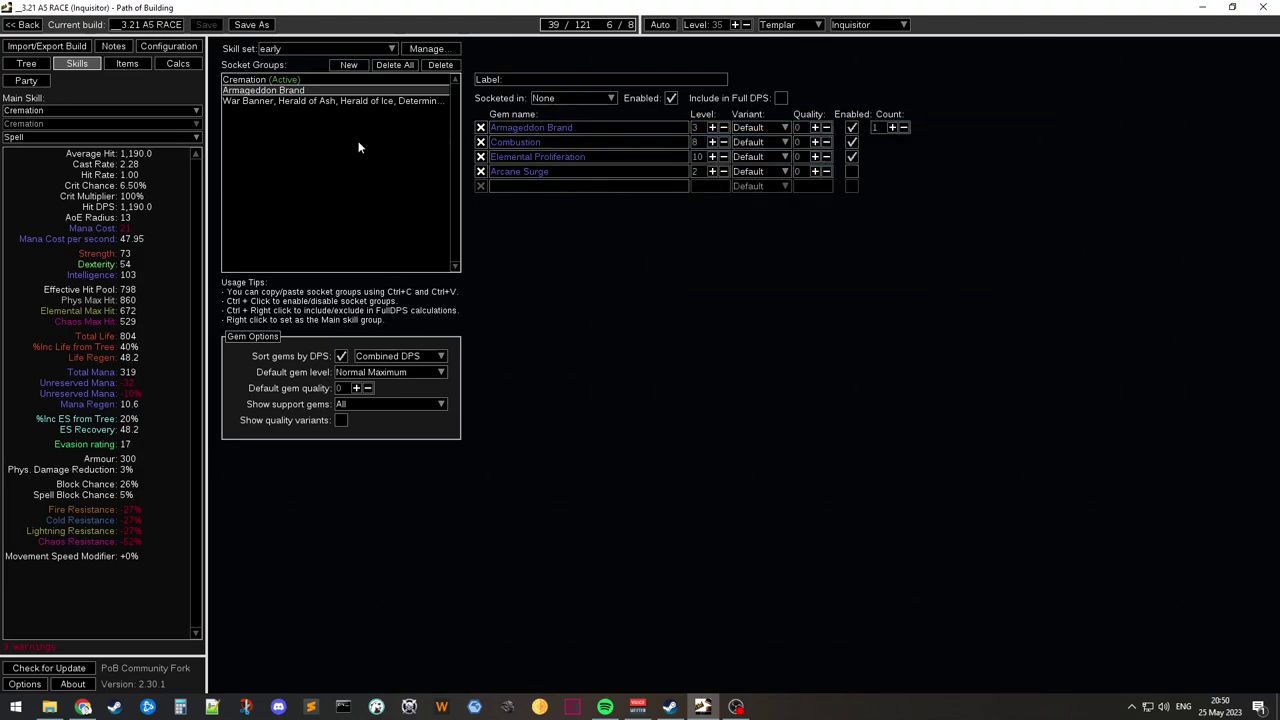
pyautogui.click(245, 80)
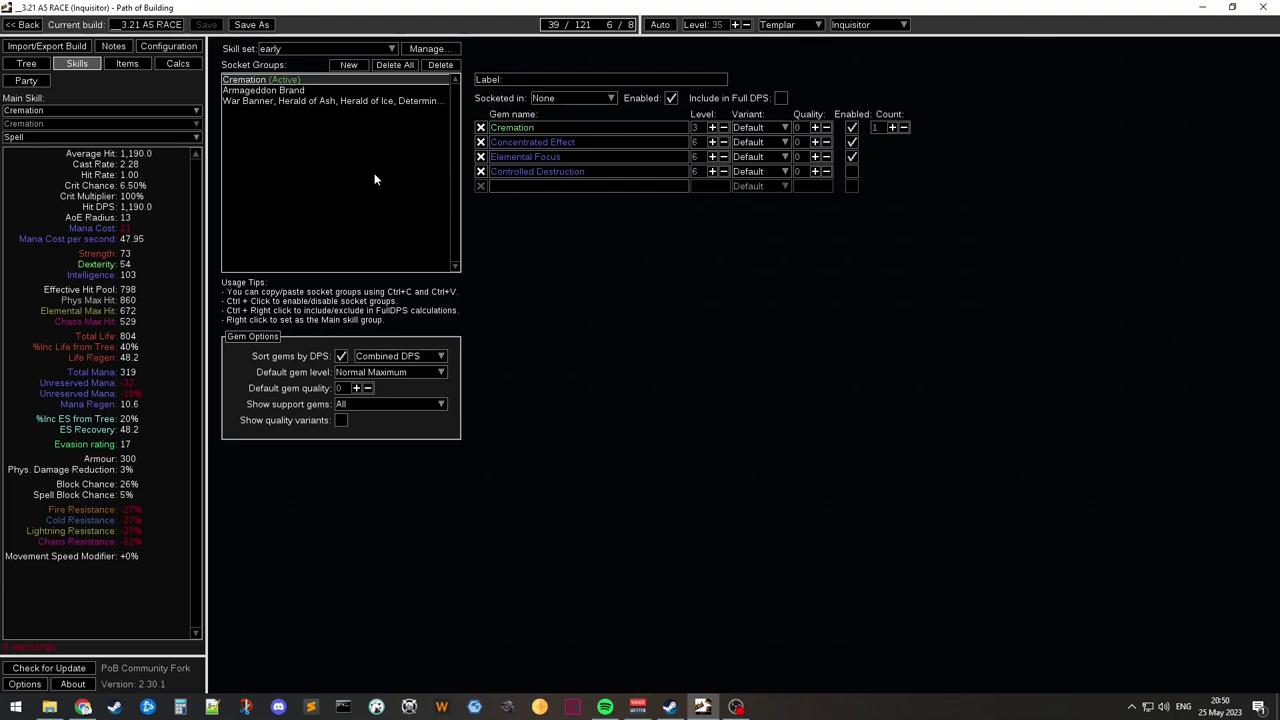
# Step: Disable Herald of Ice, War Banner and Herald of Ash in the aura socket group, keeping only Determination enabled
pyautogui.click(264, 101)
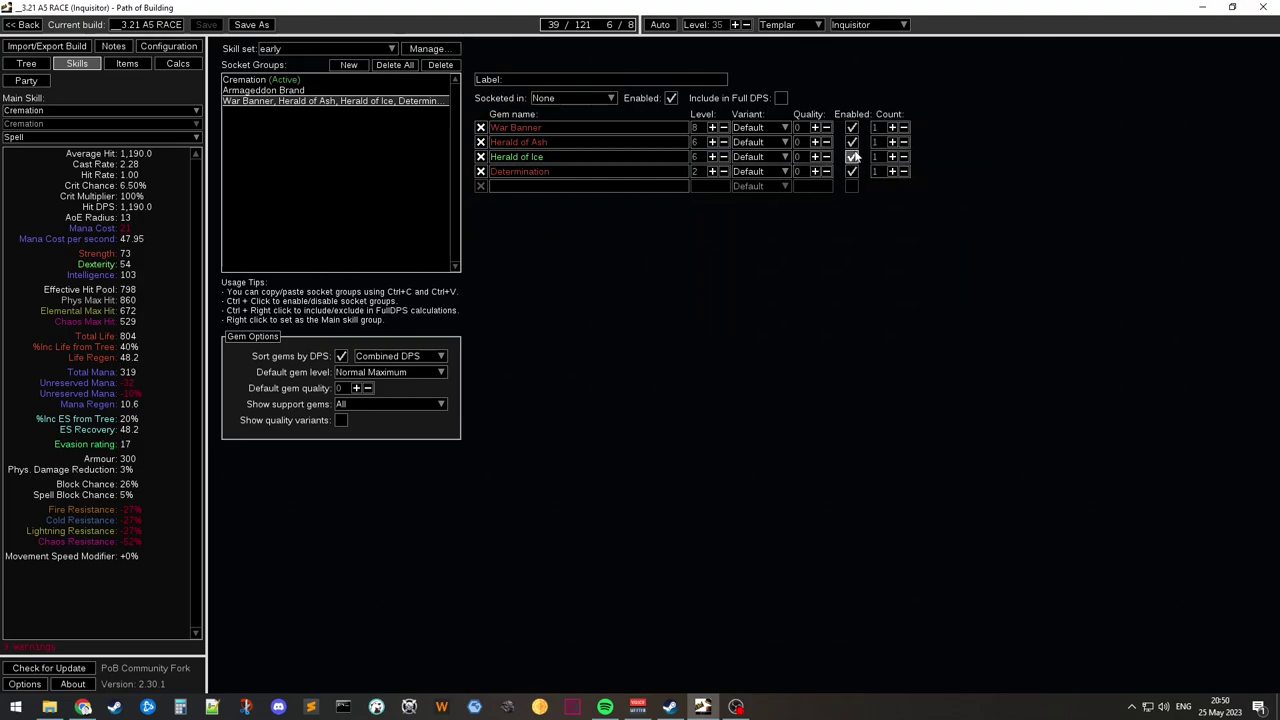
pyautogui.click(851, 157)
pyautogui.click(851, 127)
pyautogui.click(851, 142)
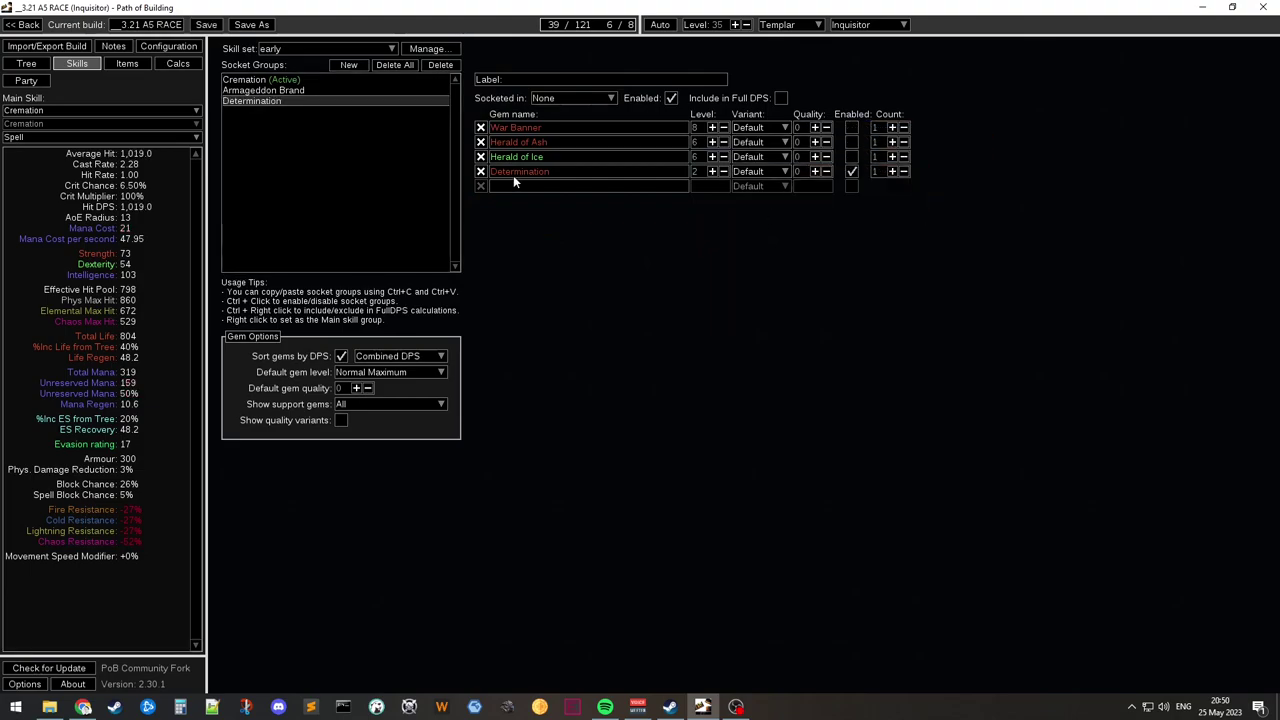
# Step: Try the aura group with only Herald of Ash and Herald of Ice, re-enable all four auras and save the build
pyautogui.click(851, 142)
pyautogui.click(851, 157)
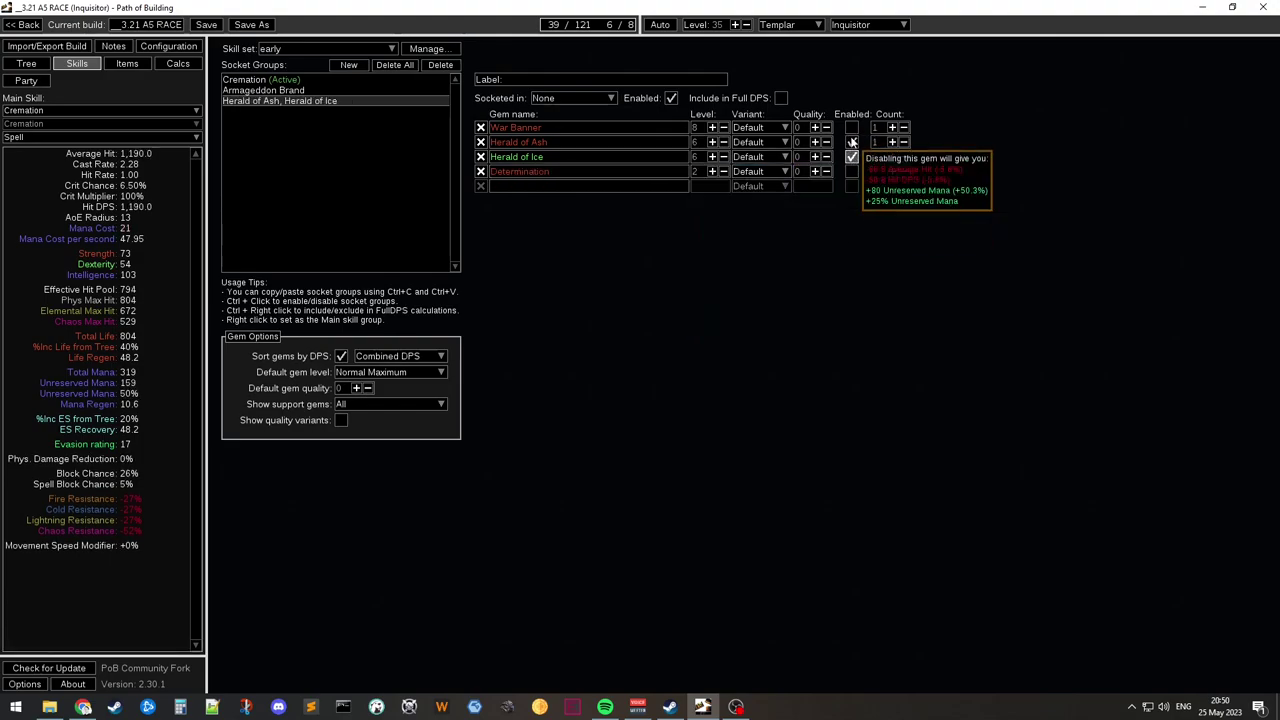
pyautogui.click(851, 127)
pyautogui.click(851, 171)
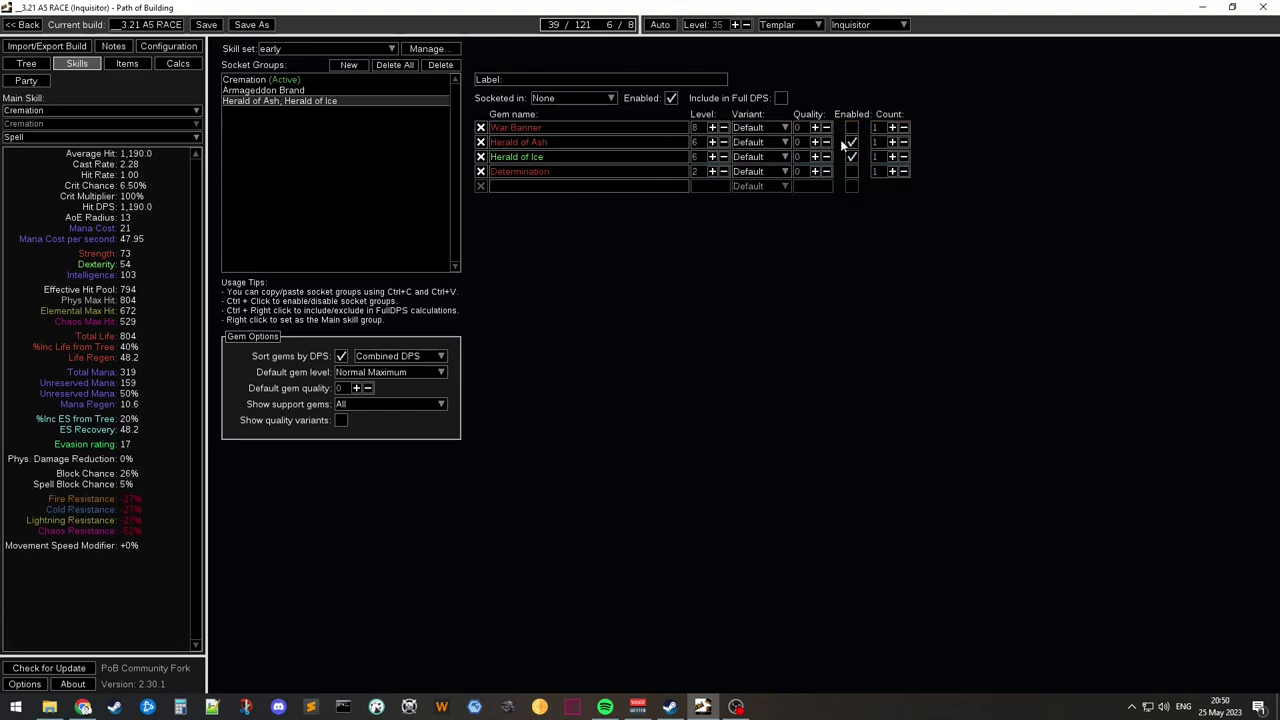
pyautogui.click(851, 171)
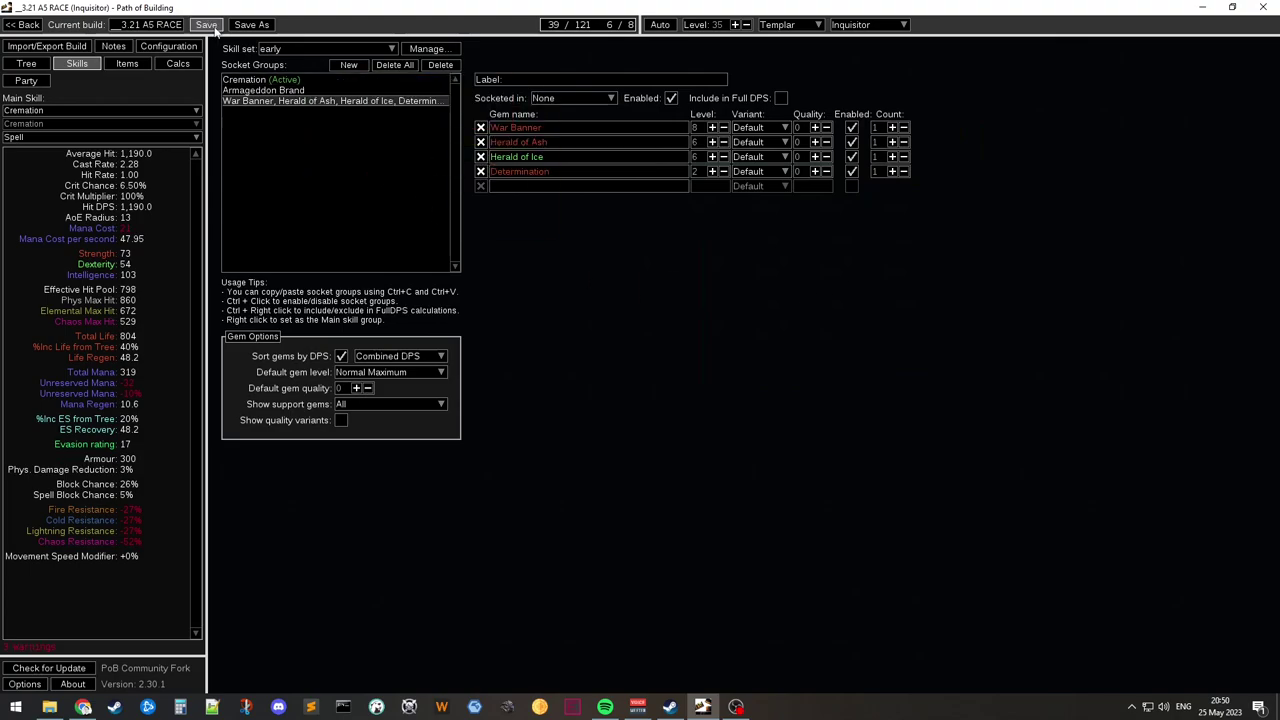
pyautogui.hotkey('ctrl', 's')
# Step: Return to the end of the notes and highlight the After Piety links and the -RUN TO END- line
pyautogui.click(113, 46)
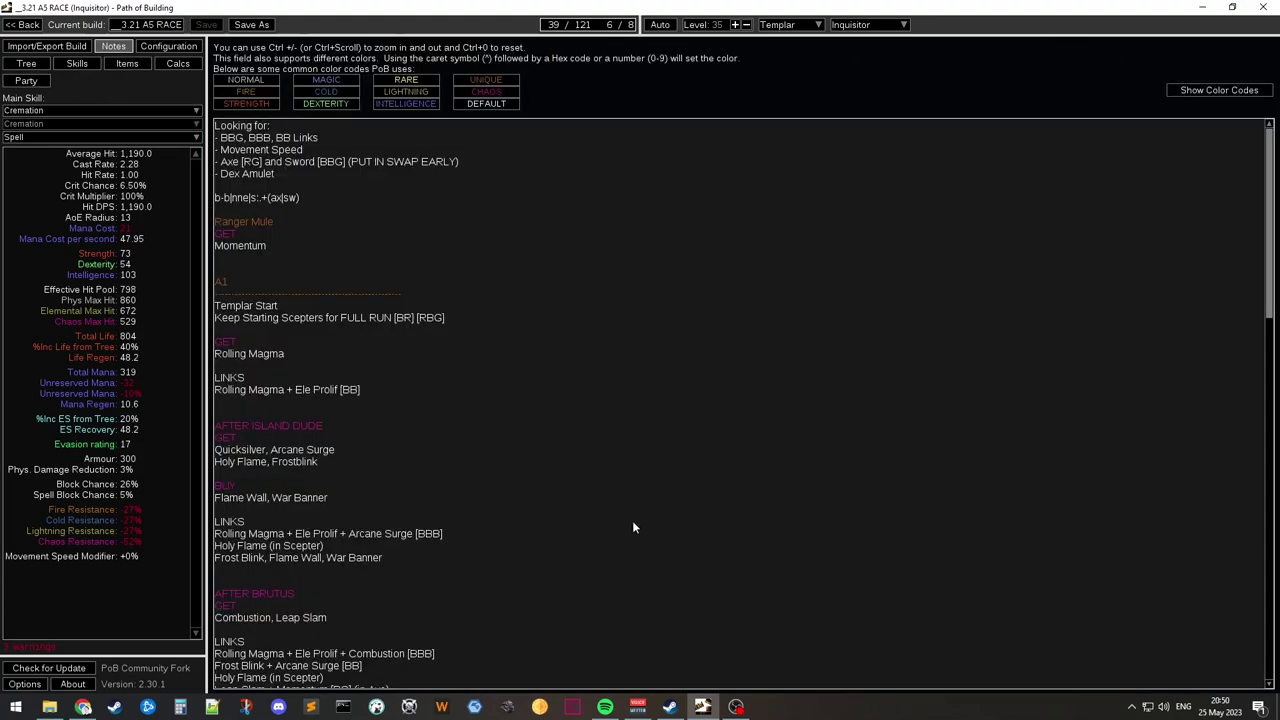
pyautogui.scroll(-10, 622, 519)
pyautogui.scroll(-12, 715, 545)
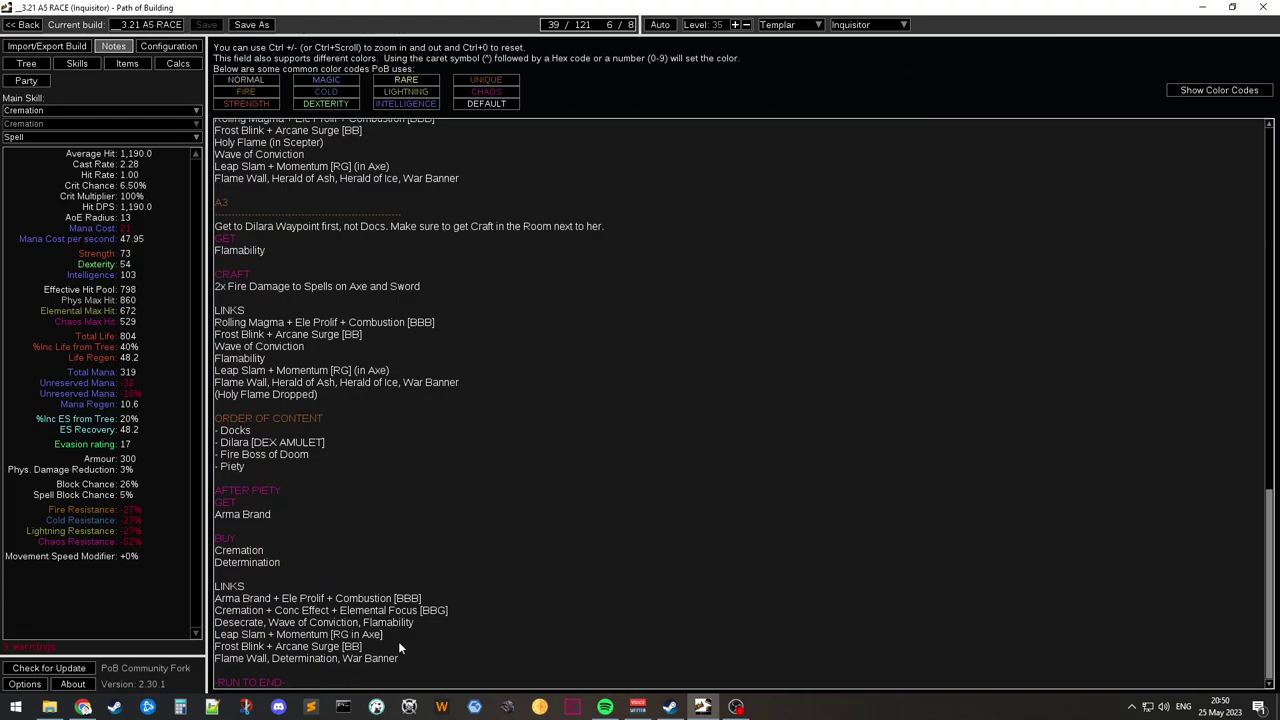
pyautogui.moveTo(398, 658); pyautogui.dragTo(260, 600)
pyautogui.click(282, 562)
pyautogui.moveTo(290, 683); pyautogui.dragTo(214, 683)
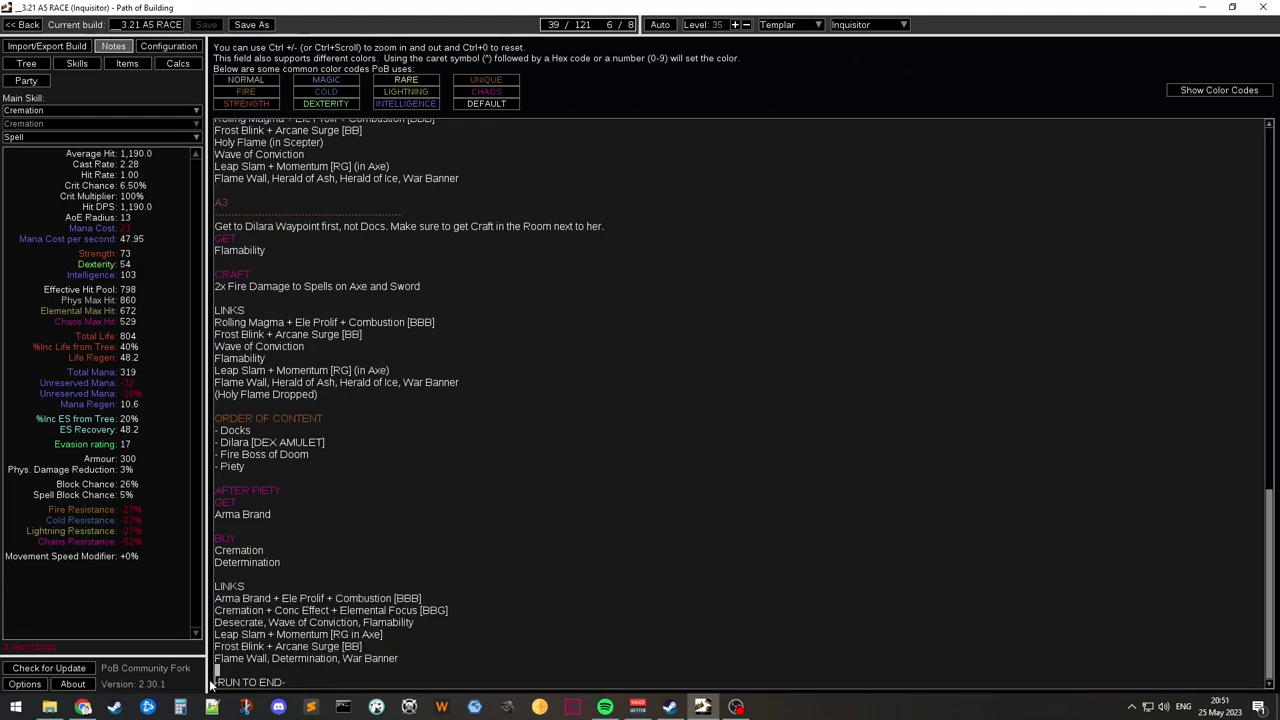
pyautogui.click(312, 683)
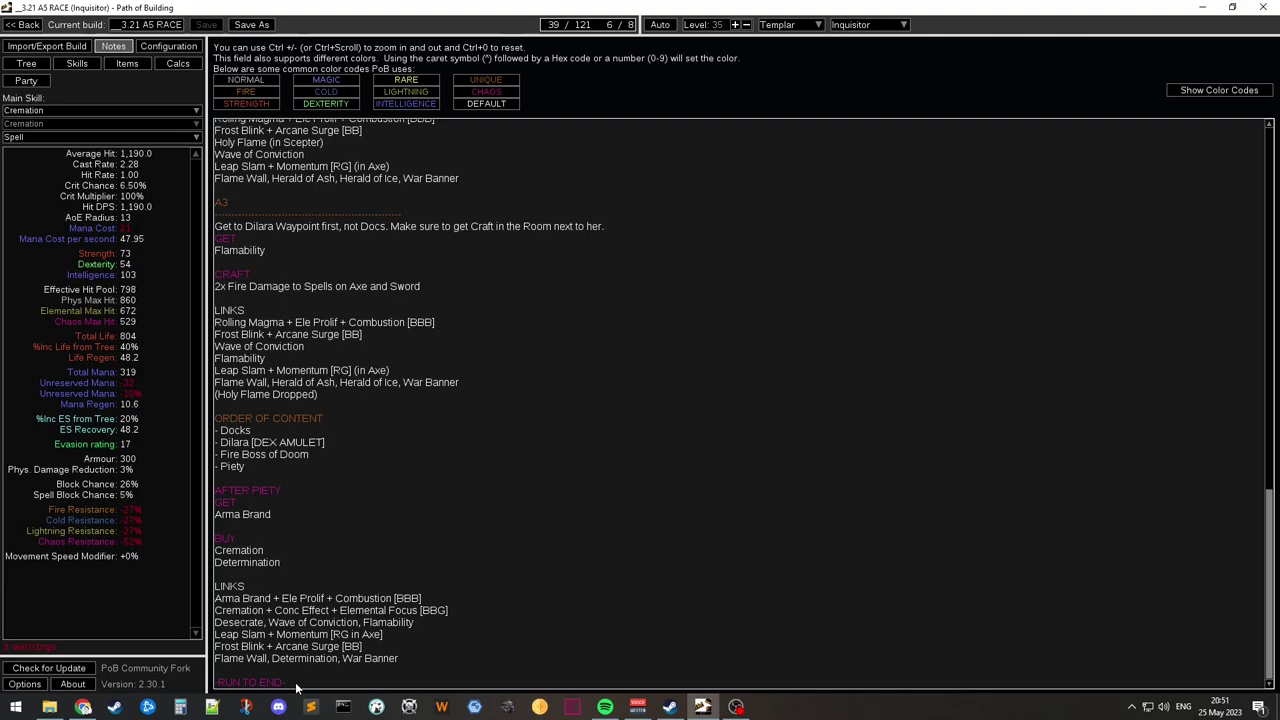
# Step: Examine the level 35 passive tree, including Elemental Overload and the neighbouring allocated nodes
pyautogui.click(26, 63)
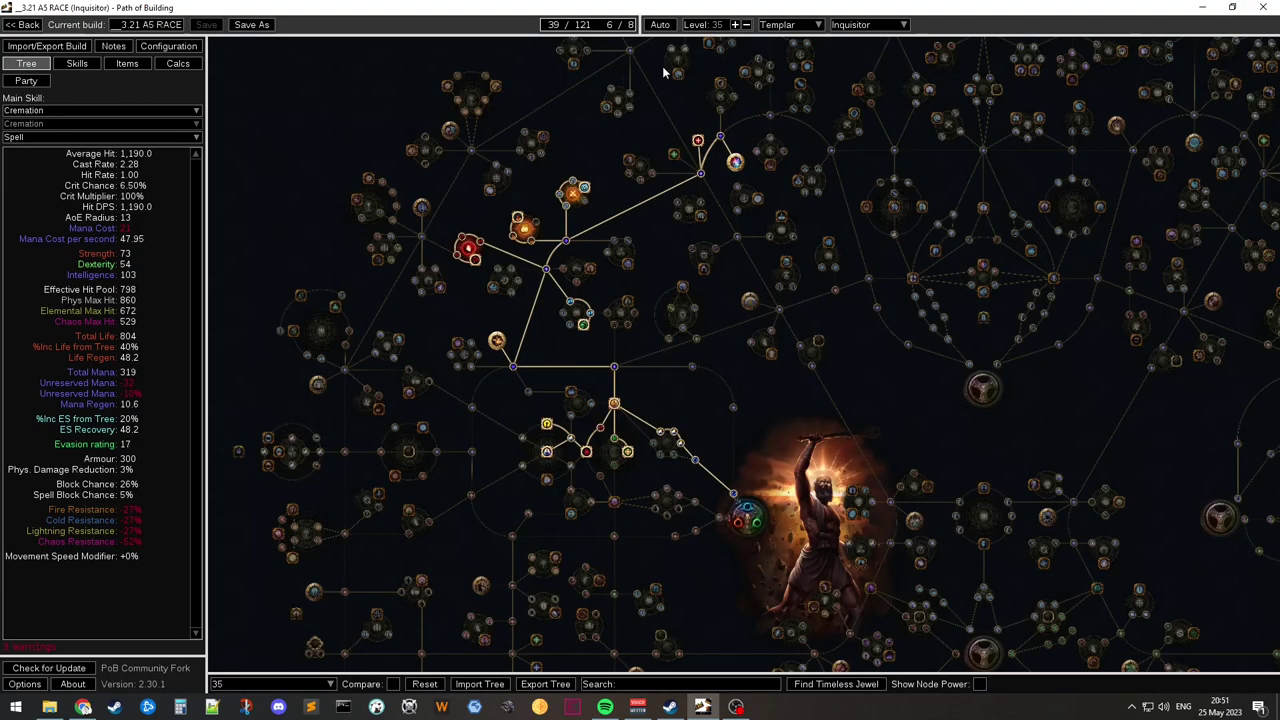
pyautogui.moveTo(766, 382); pyautogui.dragTo(707, 429)
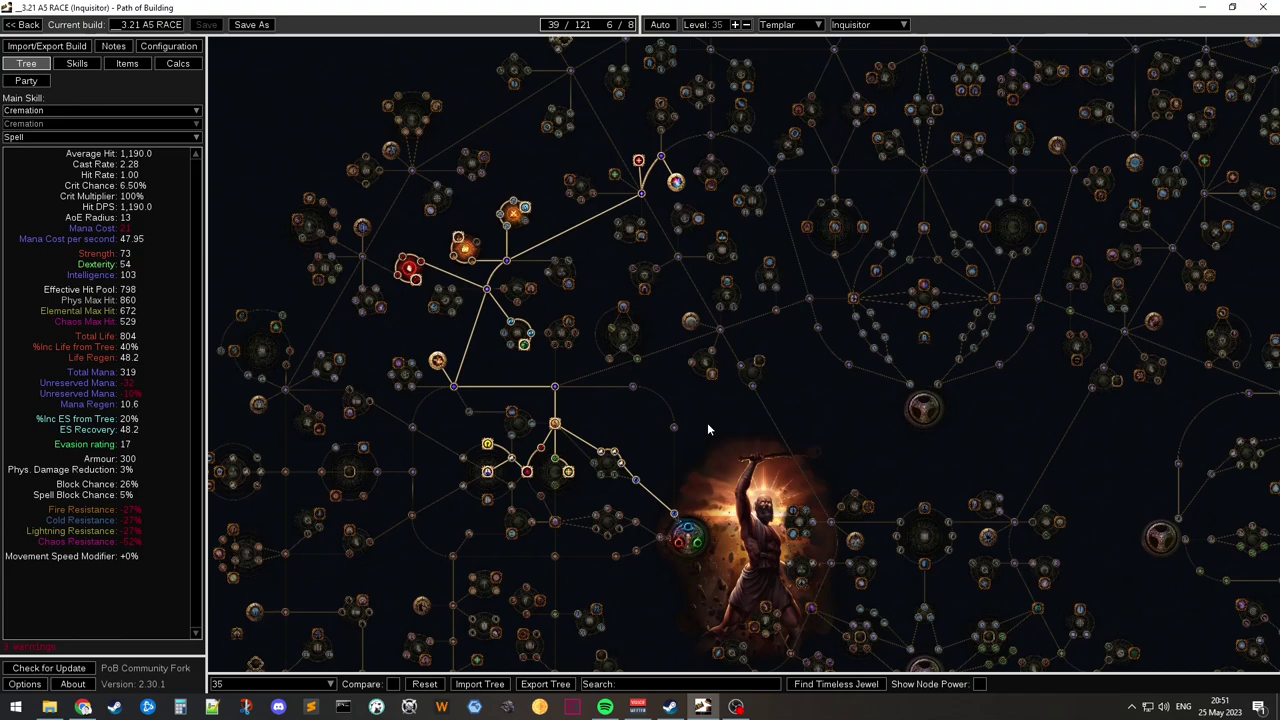
pyautogui.scroll(1, 616, 445)
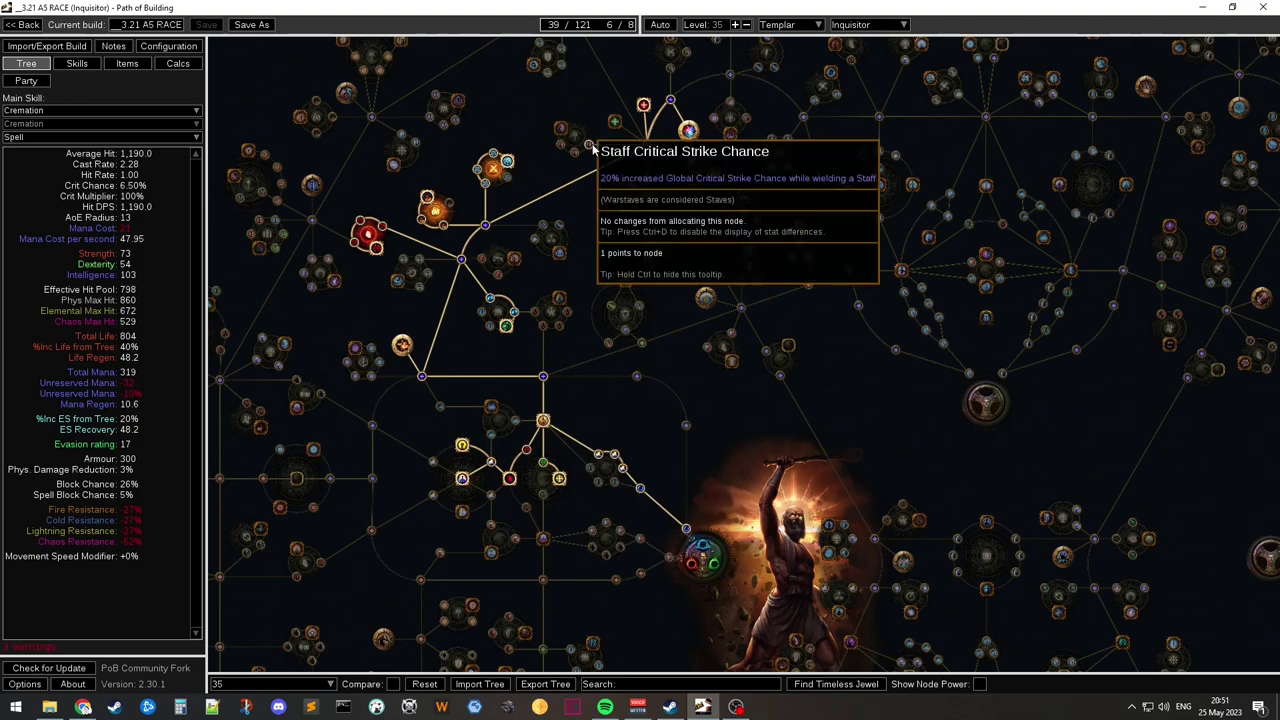
pyautogui.moveTo(603, 219); pyautogui.dragTo(661, 201)
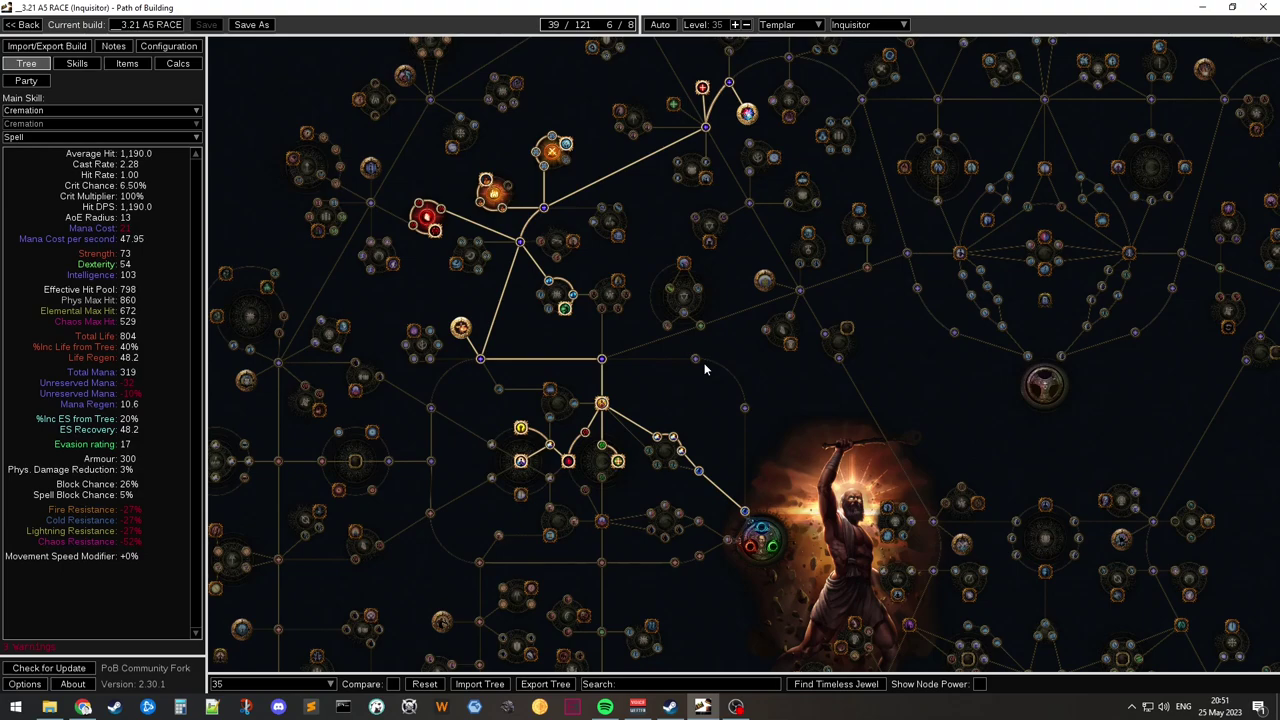
pyautogui.moveTo(704, 368); pyautogui.dragTo(737, 457)
pyautogui.moveTo(712, 164)
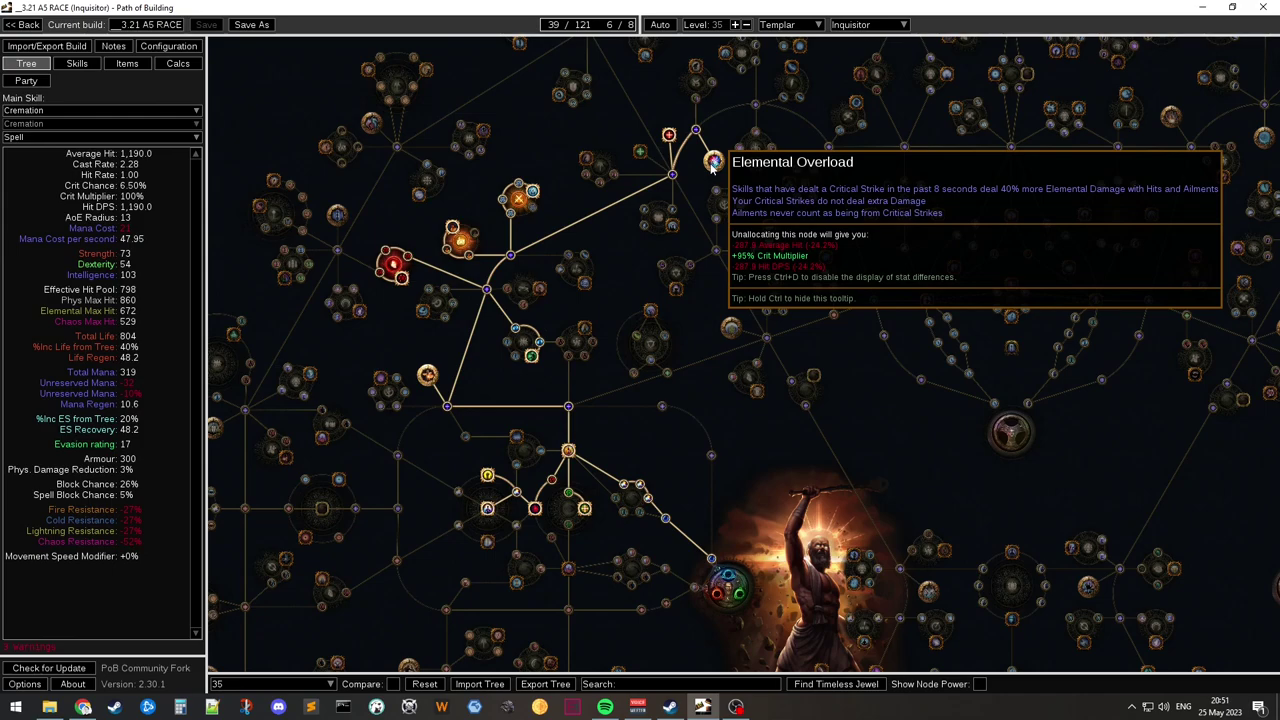
pyautogui.moveTo(670, 139)
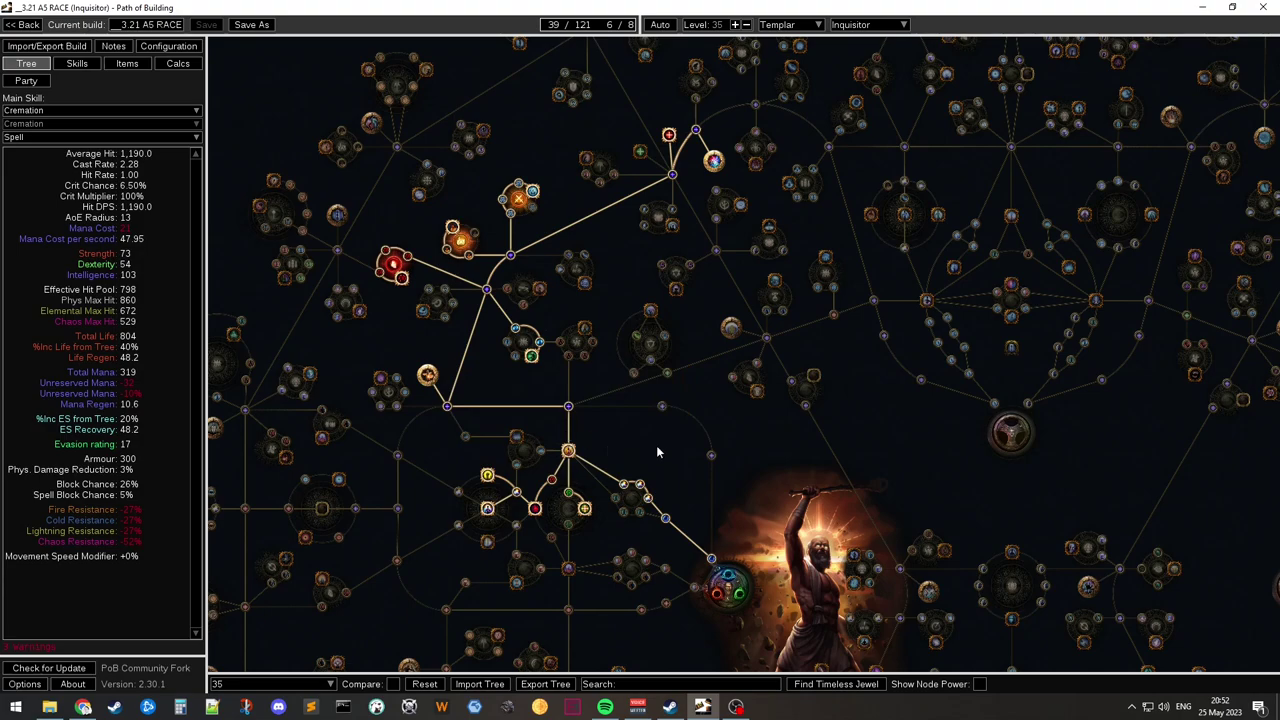
# Step: Review the level 9 and level 12 passive trees, examining the Attack and Cast Speed, Accuracy node and Holy Dominion
pyautogui.click(262, 684)
pyautogui.scroll(4, 270, 640)
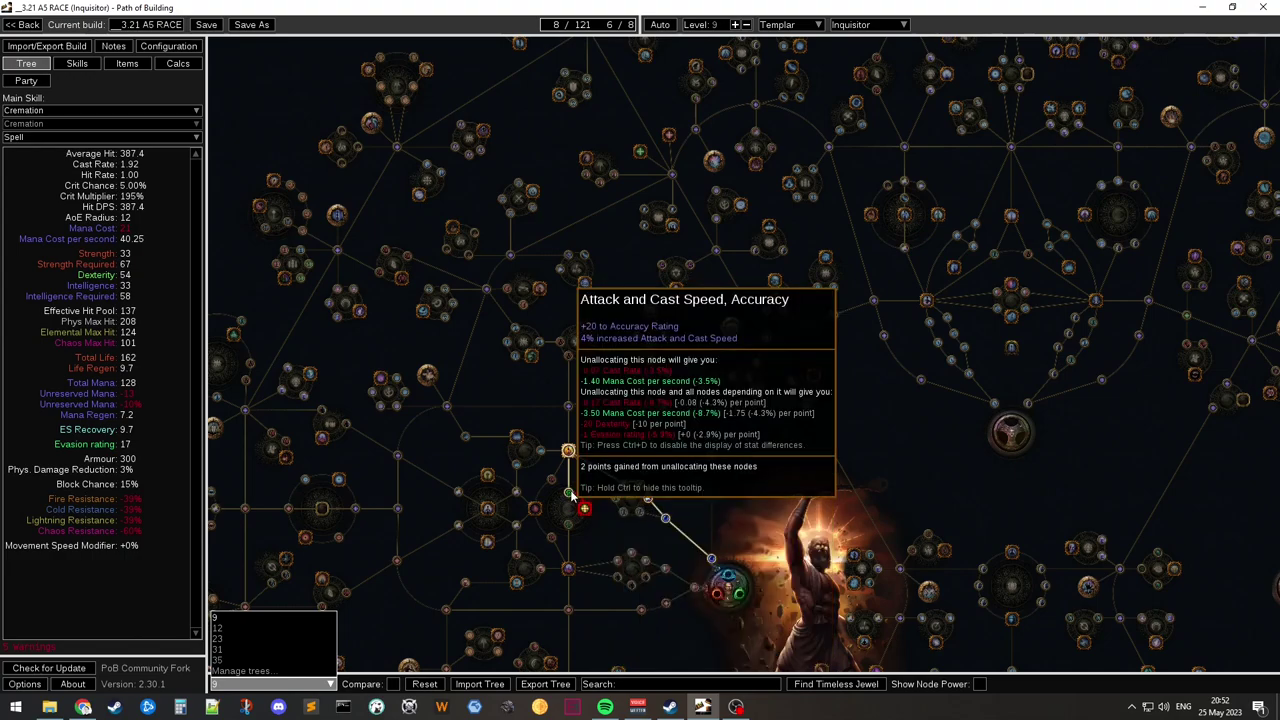
pyautogui.click(570, 493)
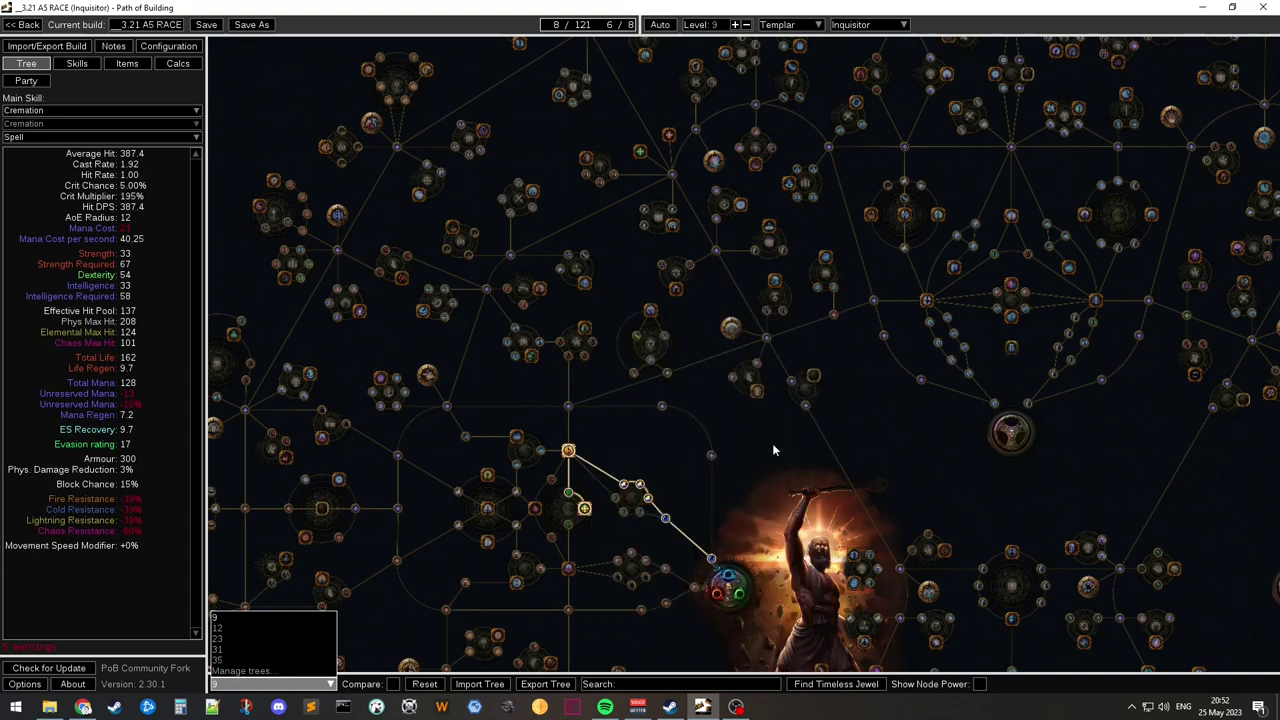
pyautogui.click(487, 476)
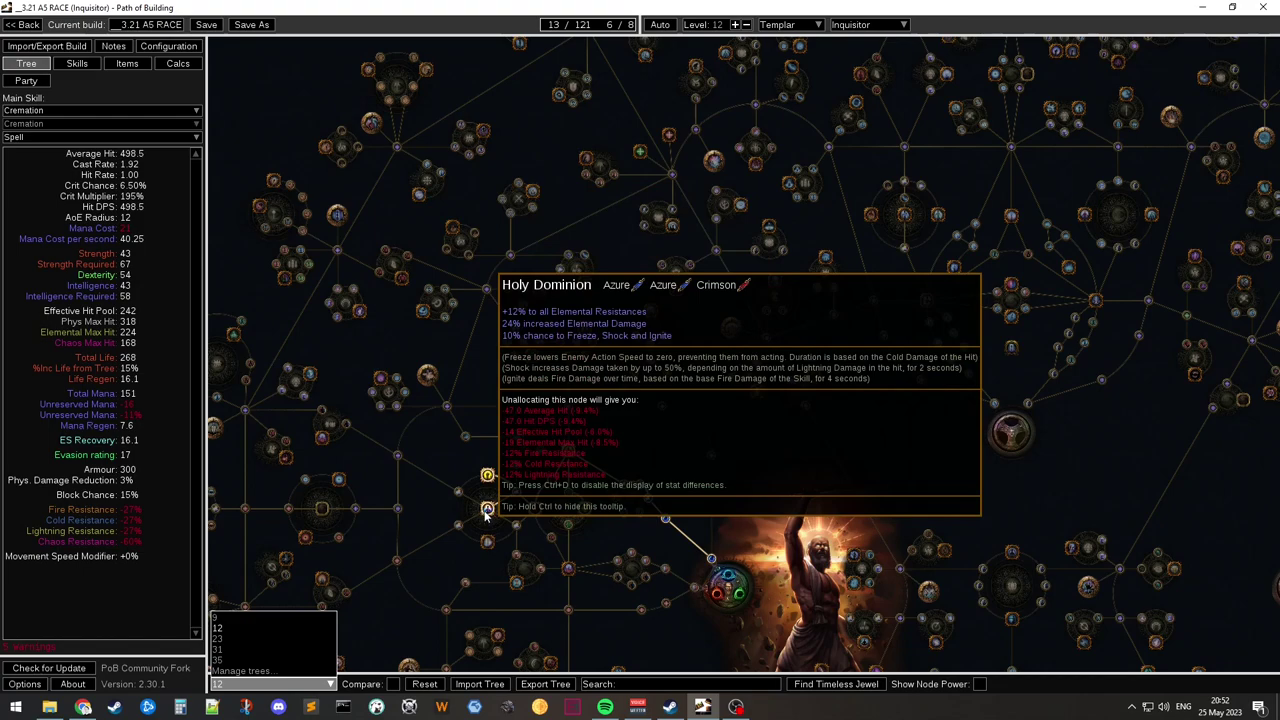
# Step: Show the level 23 passive tree and examine its minion attack and cast speed cluster
pyautogui.press('Down')
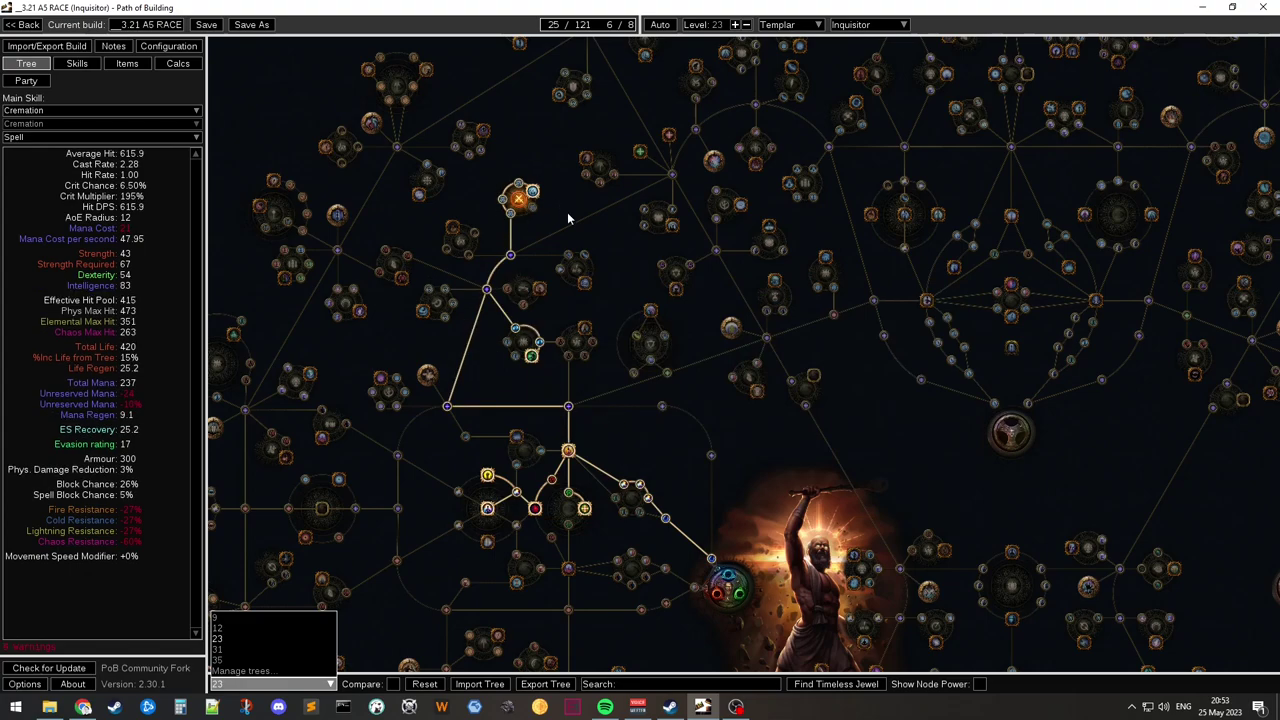
pyautogui.moveTo(517, 189)
pyautogui.moveTo(538, 342)
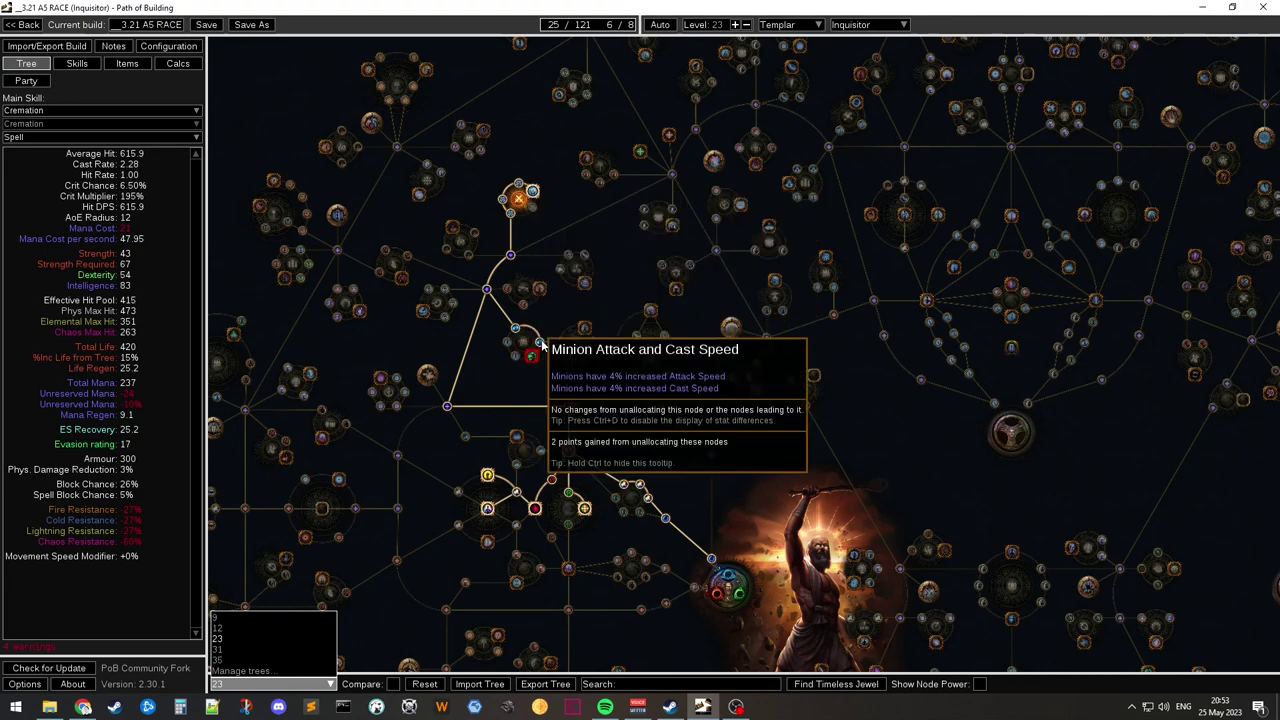
pyautogui.moveTo(534, 365)
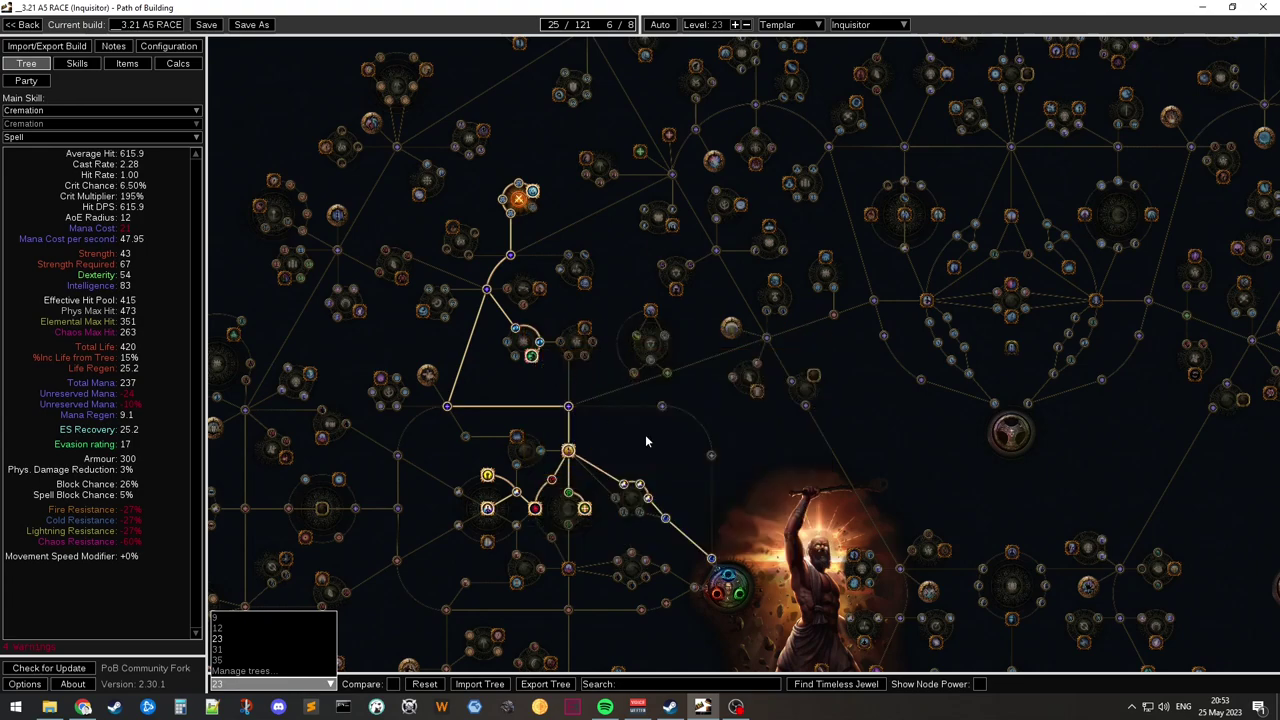
# Step: Show the level 31 passive tree and examine the Might and Fire Mastery nodes
pyautogui.press('Down')
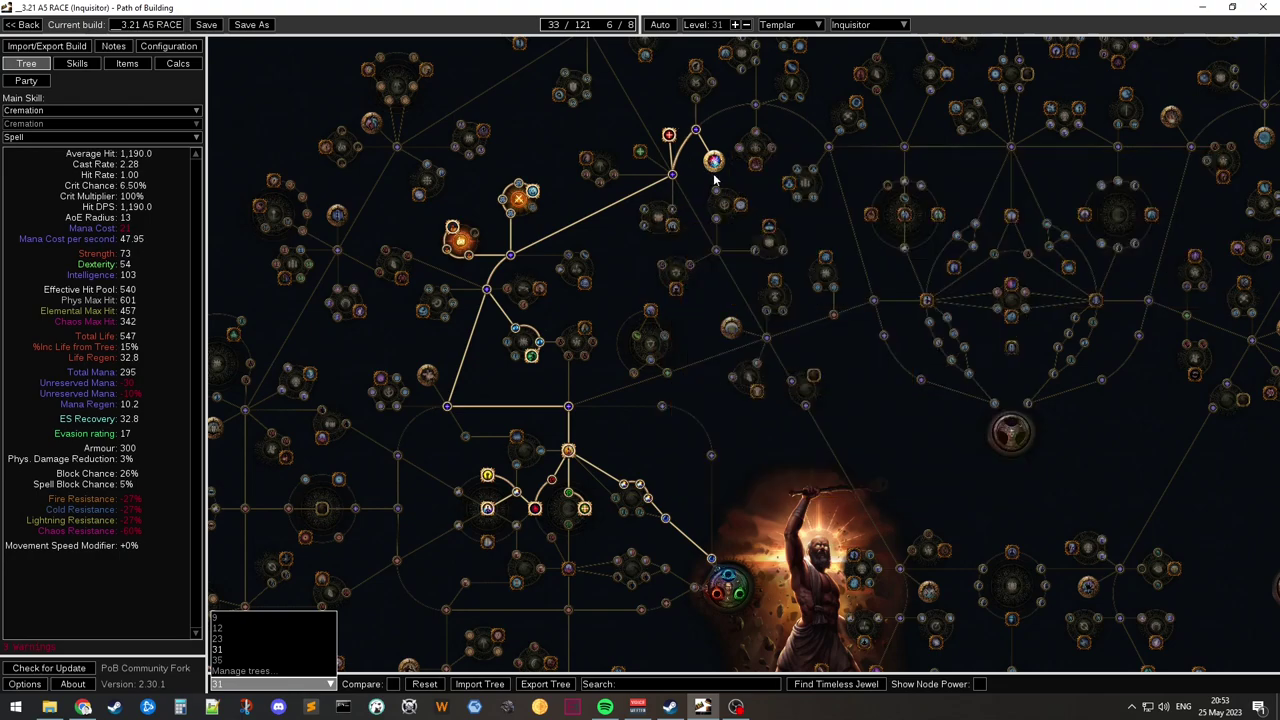
pyautogui.moveTo(669, 137)
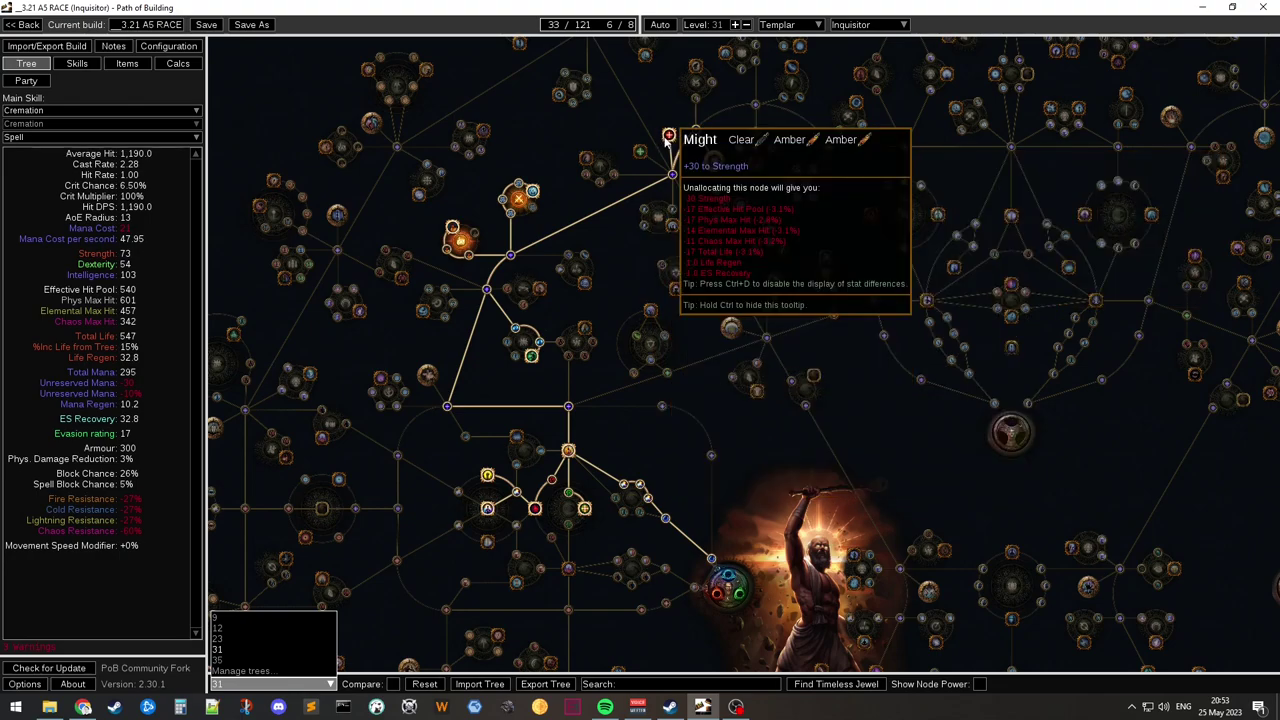
pyautogui.moveTo(452, 229)
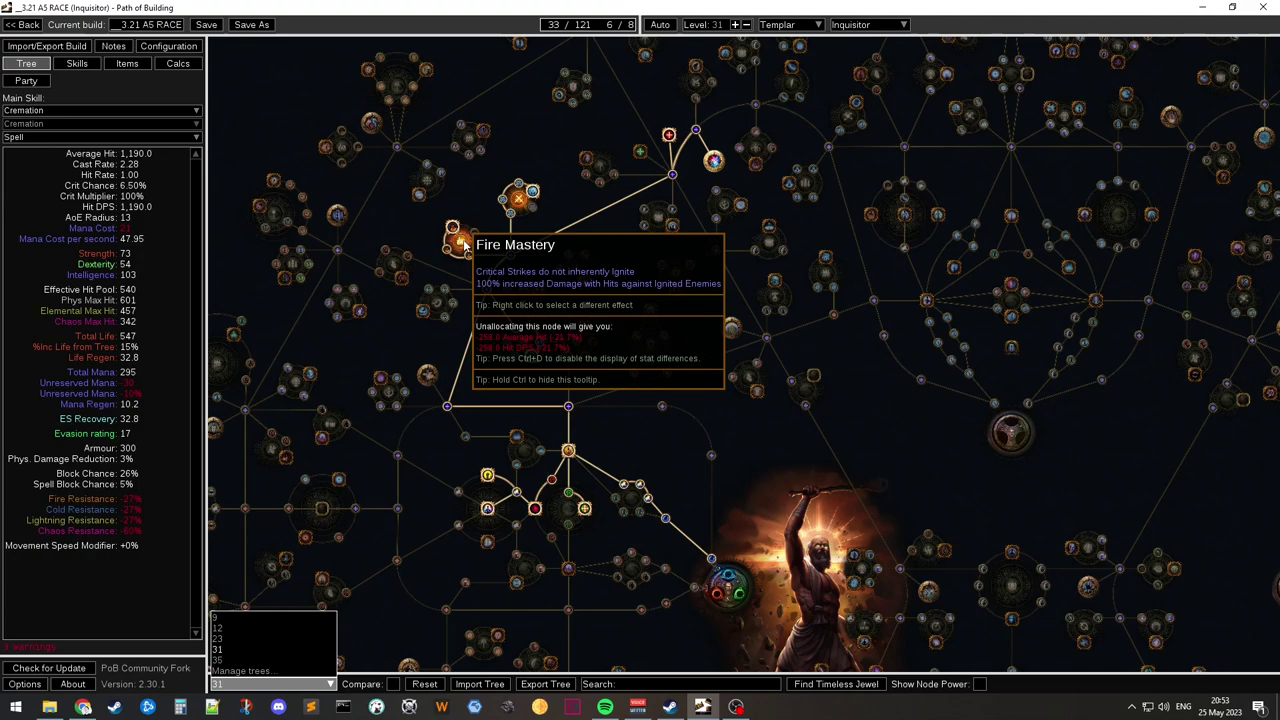
# Step: Compare the level 35 passive tree with the level 31 one, leave level 35 active and save the build
pyautogui.hotkey('ctrl', 'y')
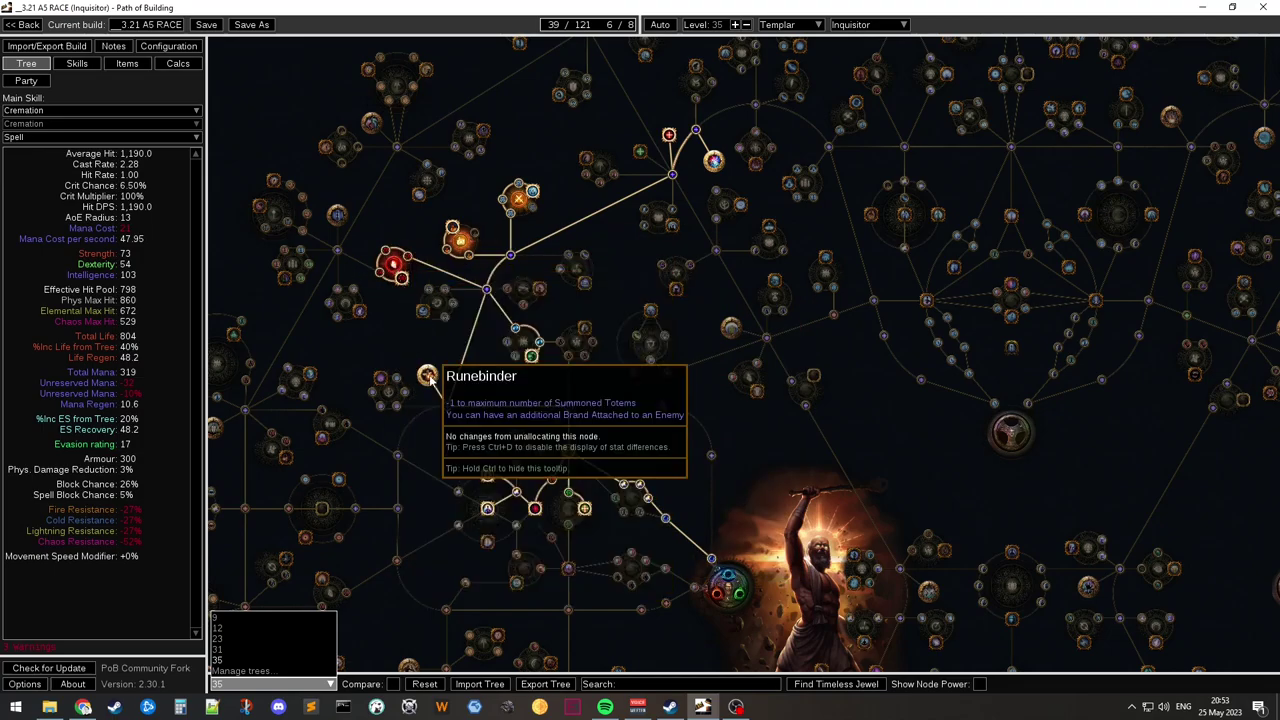
pyautogui.hotkey('ctrl', 'z')
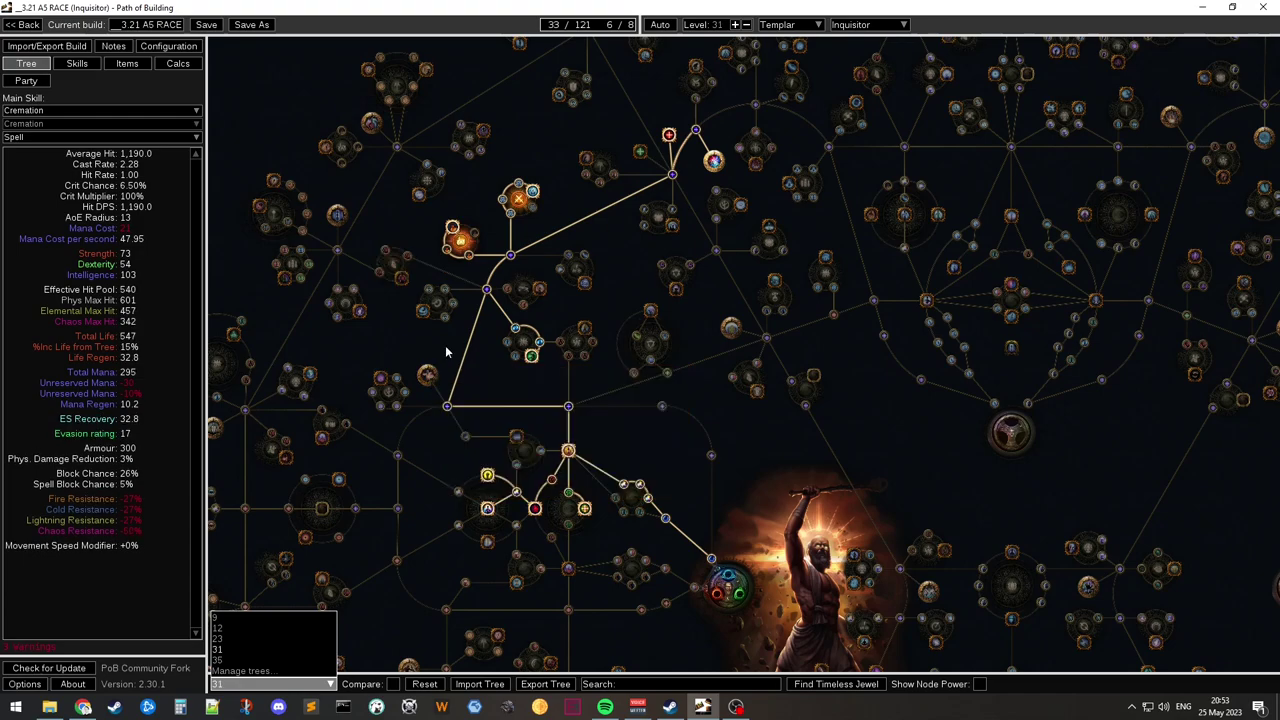
pyautogui.hotkey('ctrl', 'y')
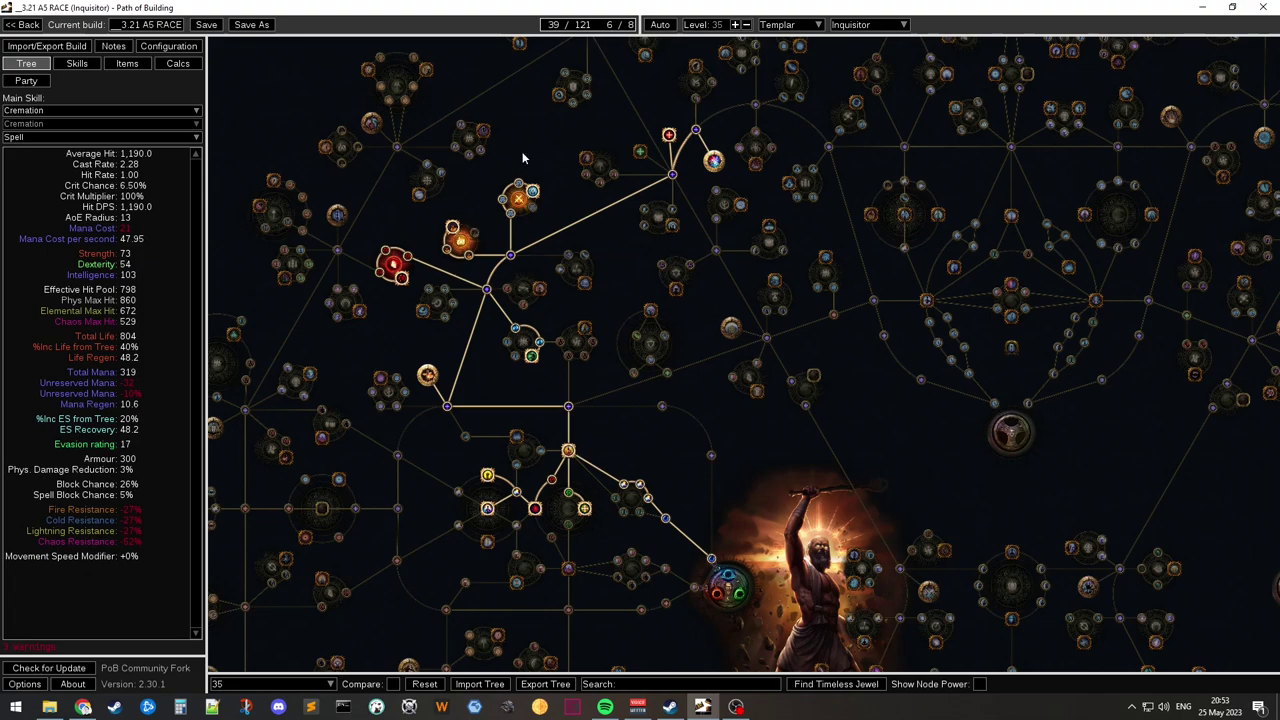
pyautogui.hotkey('ctrl', 's')
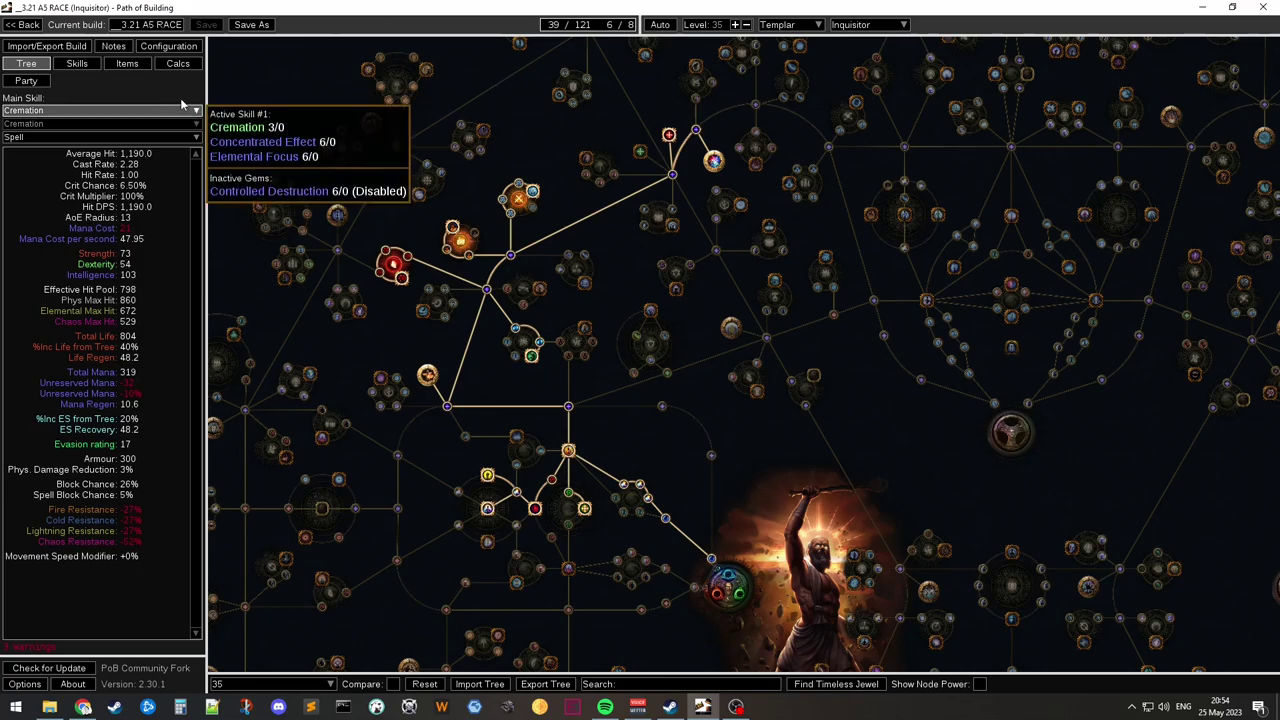
# Step: Check the end of the levelling notes, then return to the level 35 passive tree
pyautogui.click(113, 47)
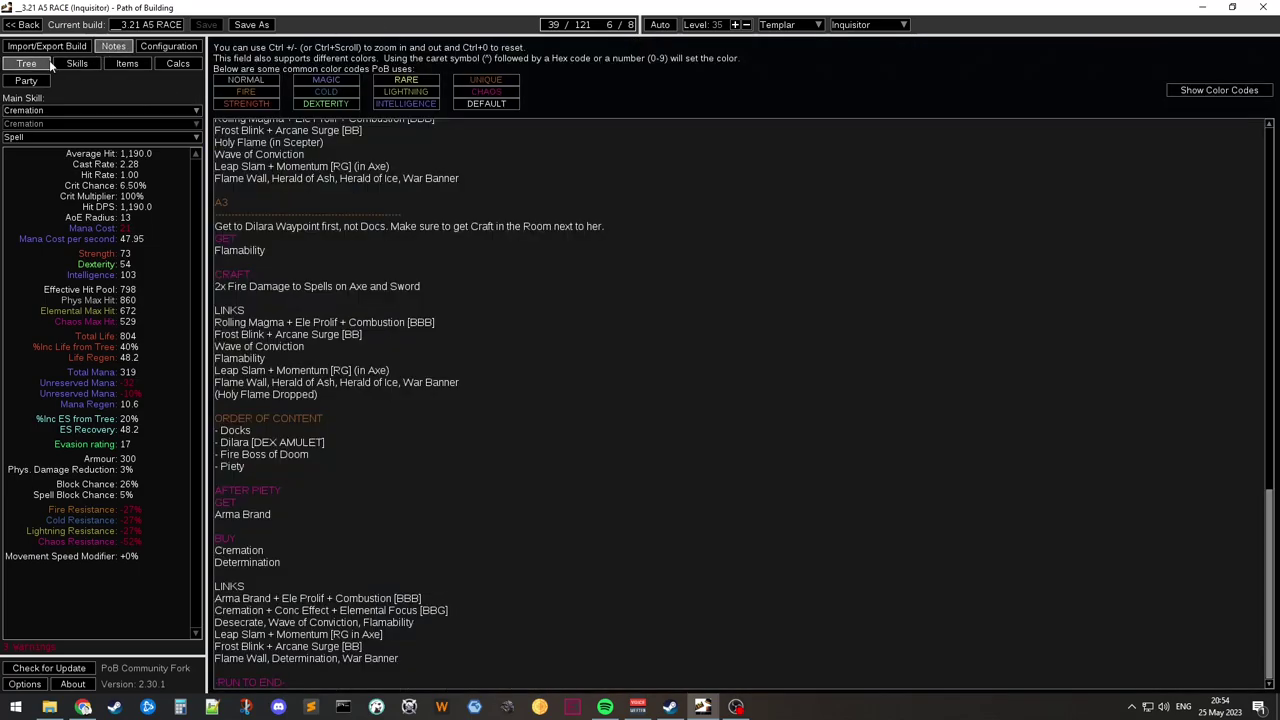
pyautogui.click(42, 63)
pyautogui.scroll(-1, 766, 460)
pyautogui.scroll(1, 766, 458)
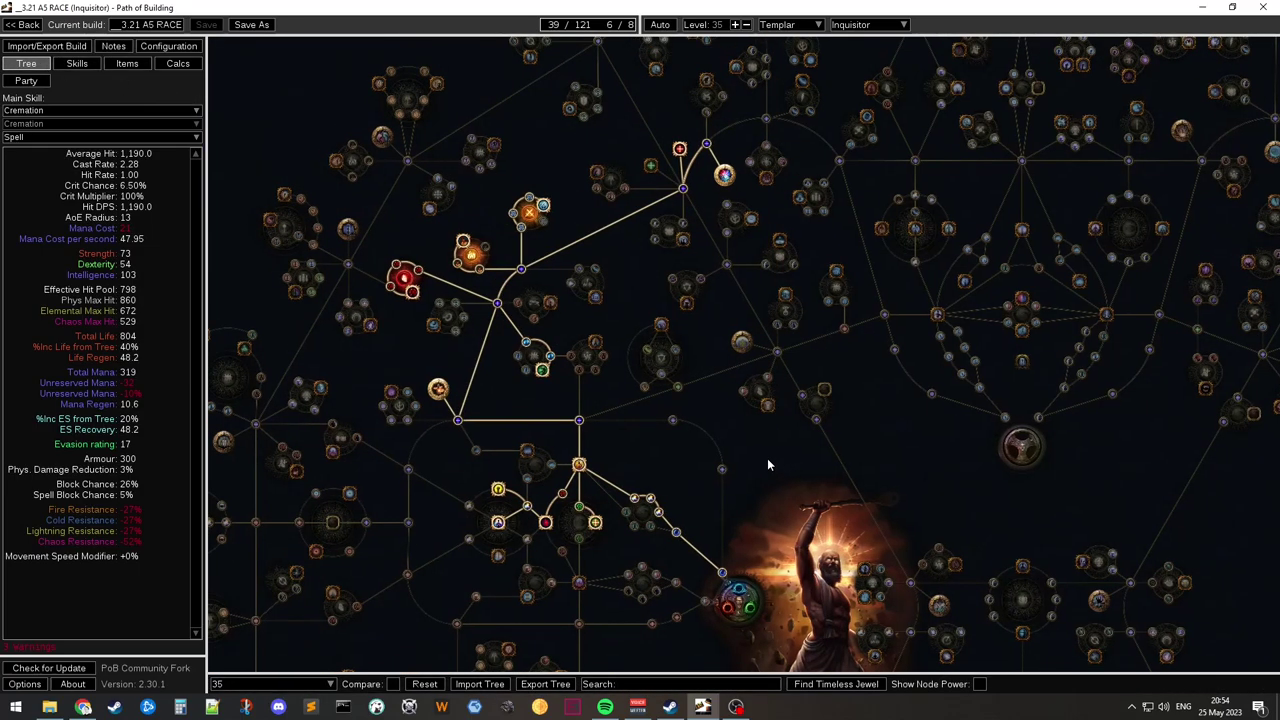